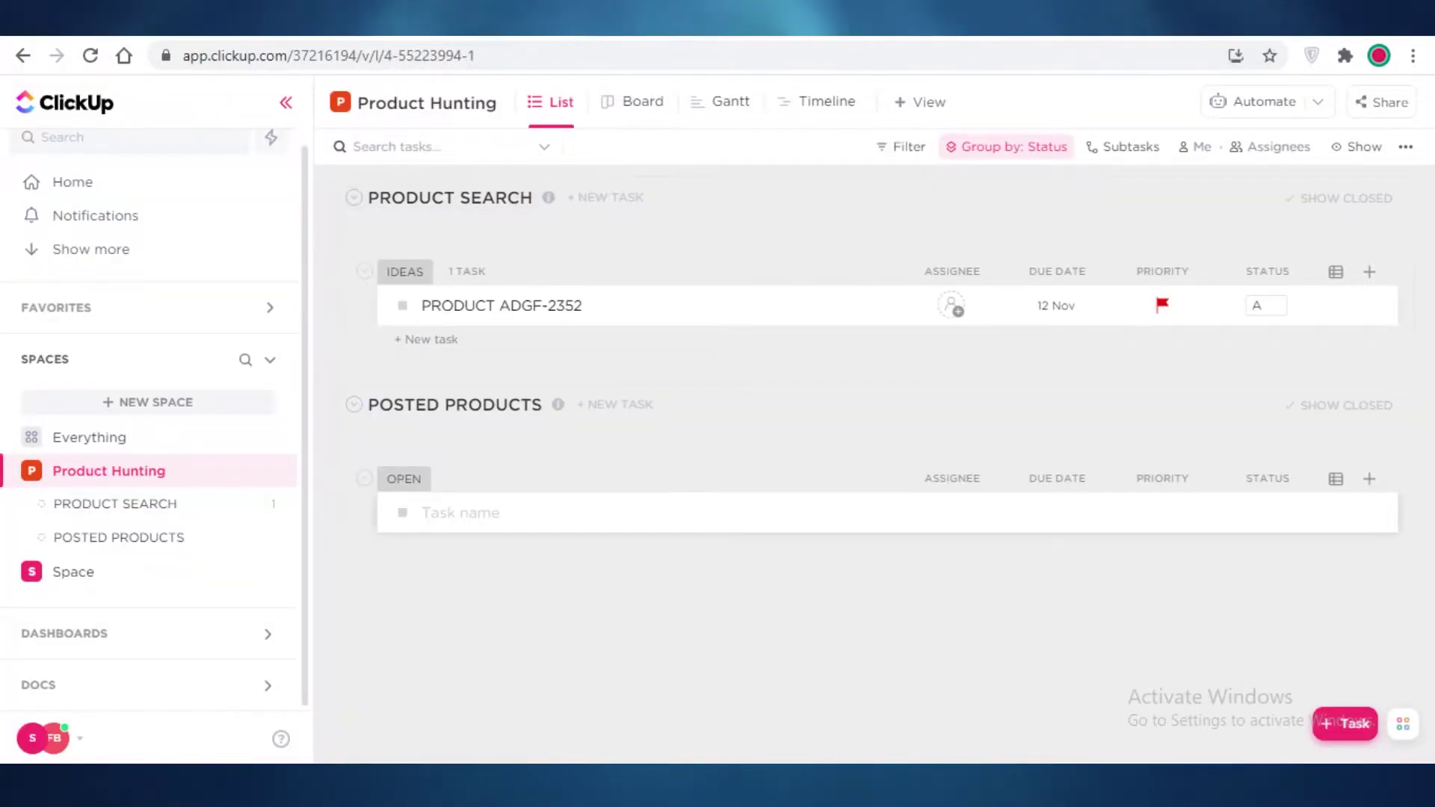
Switch from ClickUp's Product Hunting list to the Notion browser tab
left_click(586, 17)
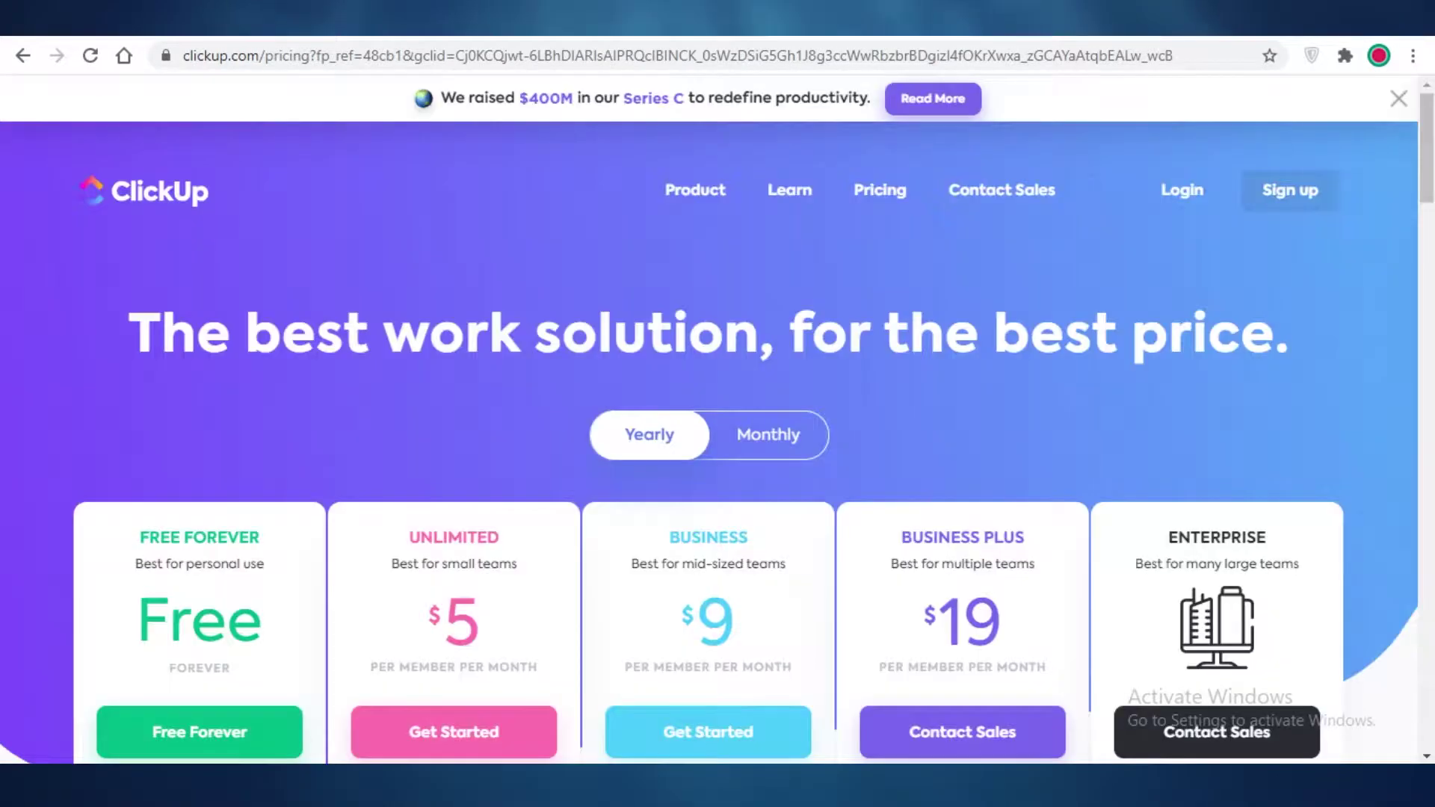
Flip between the ClickUp and Notion pricing pages to compare their plans
scroll(563, 420, "down", 8)
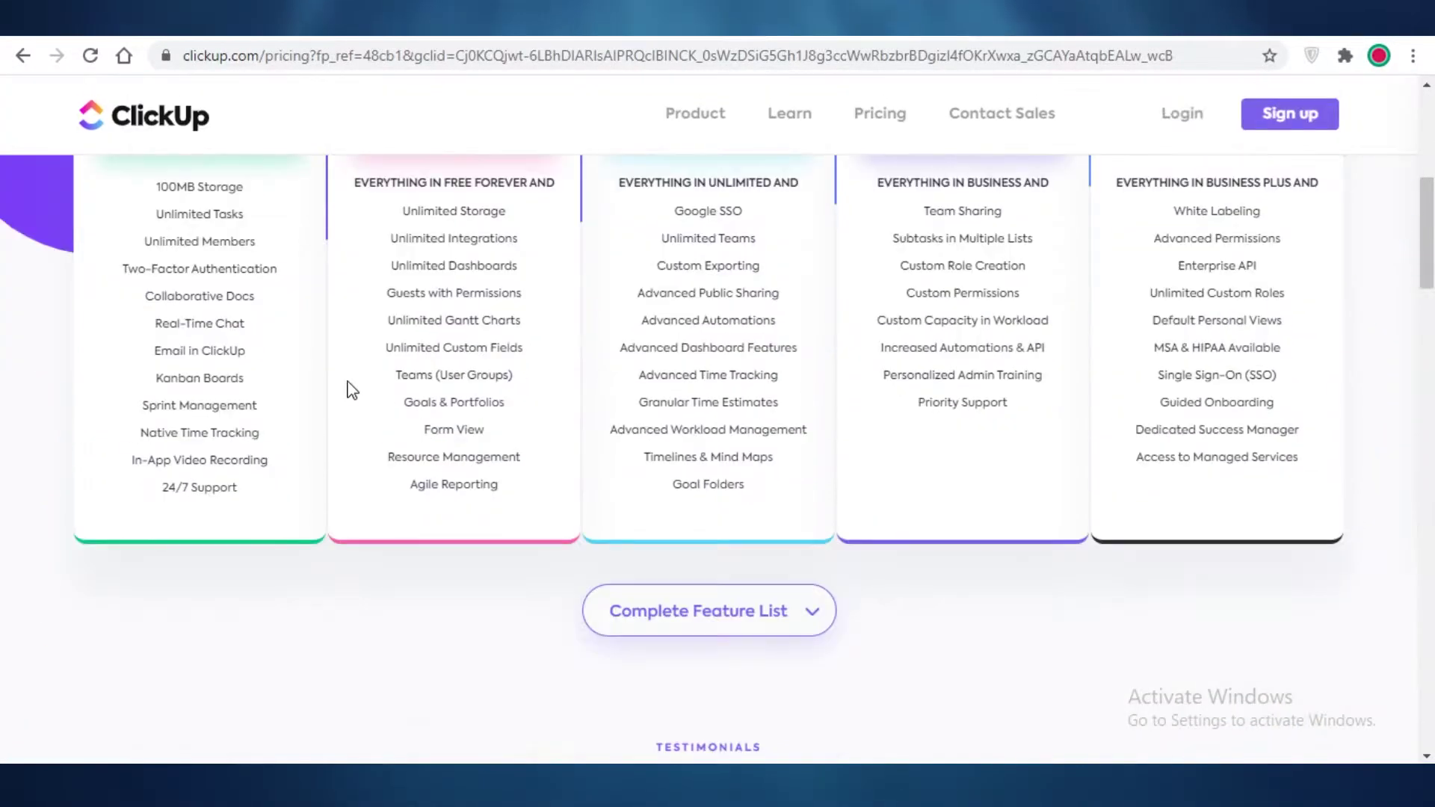
scroll(411, 350, "up", 1)
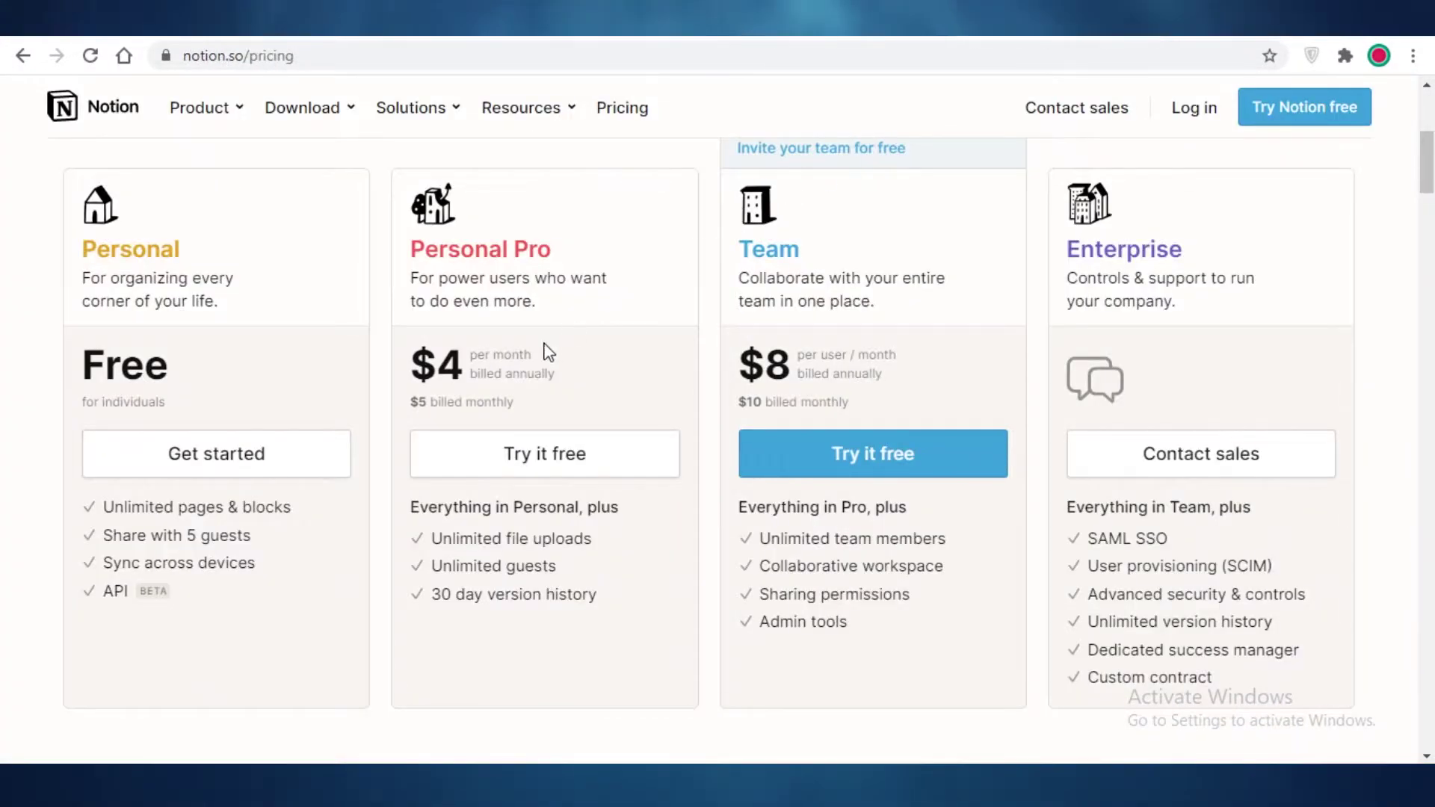
left_click(897, 18)
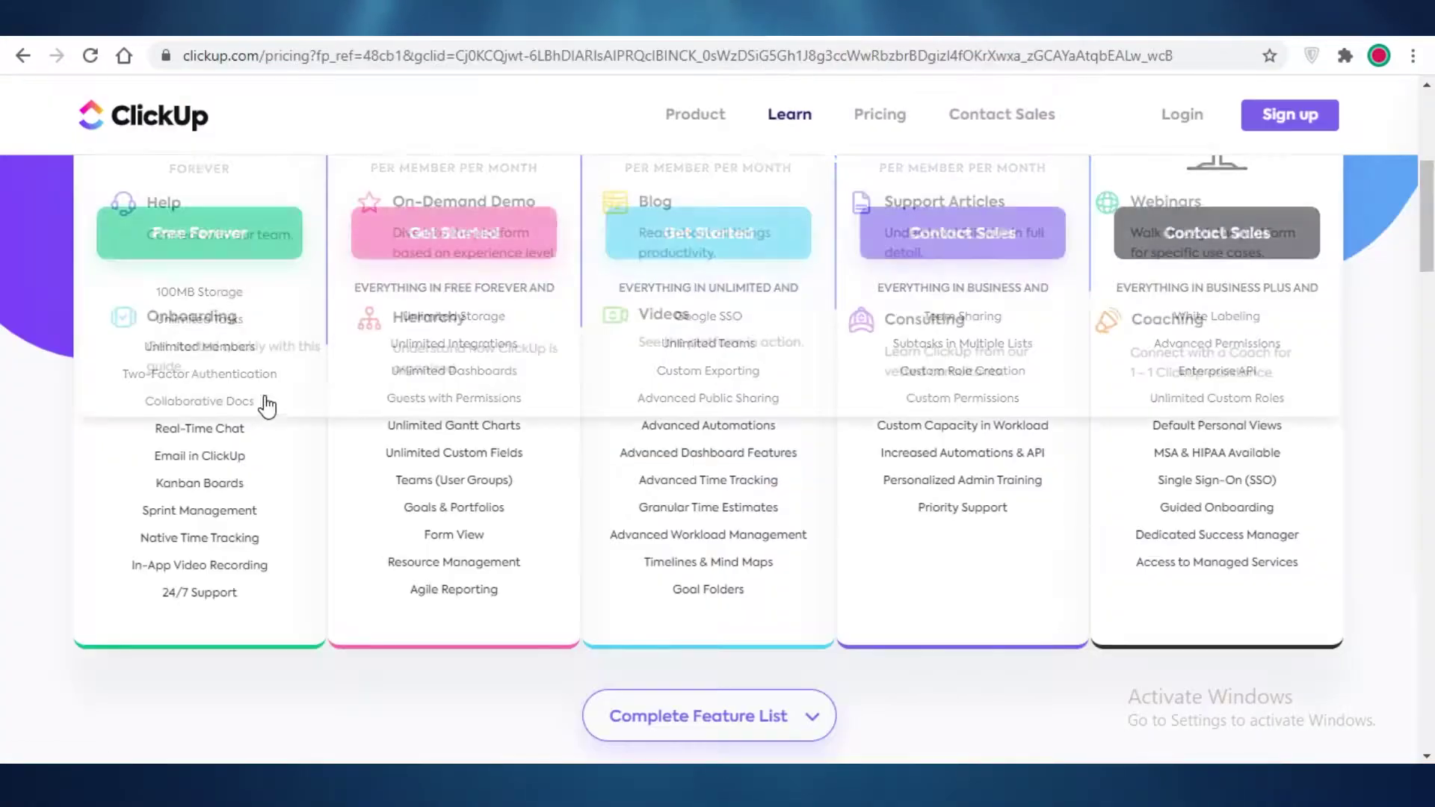
scroll(48, 532, "up", 1)
scroll(86, 496, "up", 2)
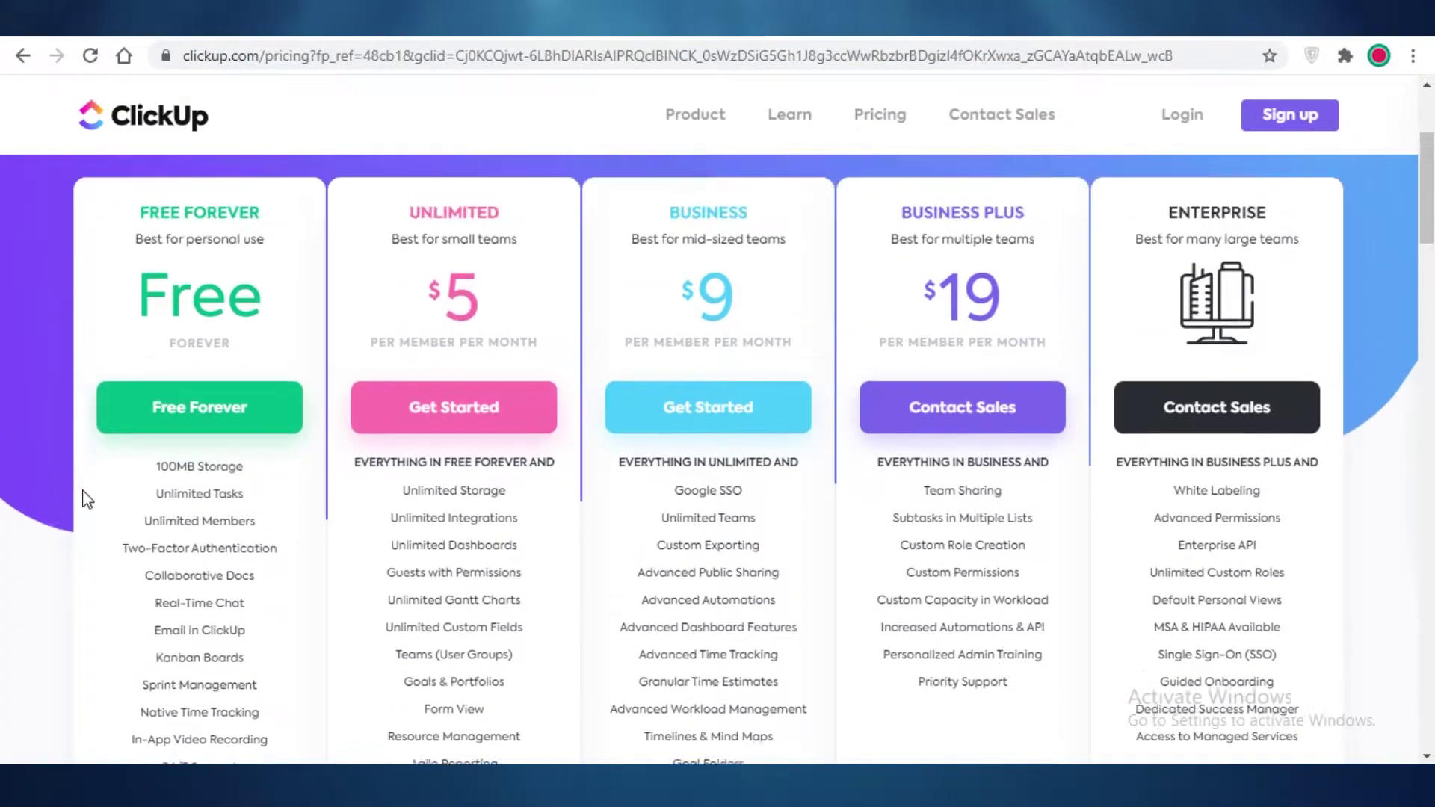
left_click(164, 18)
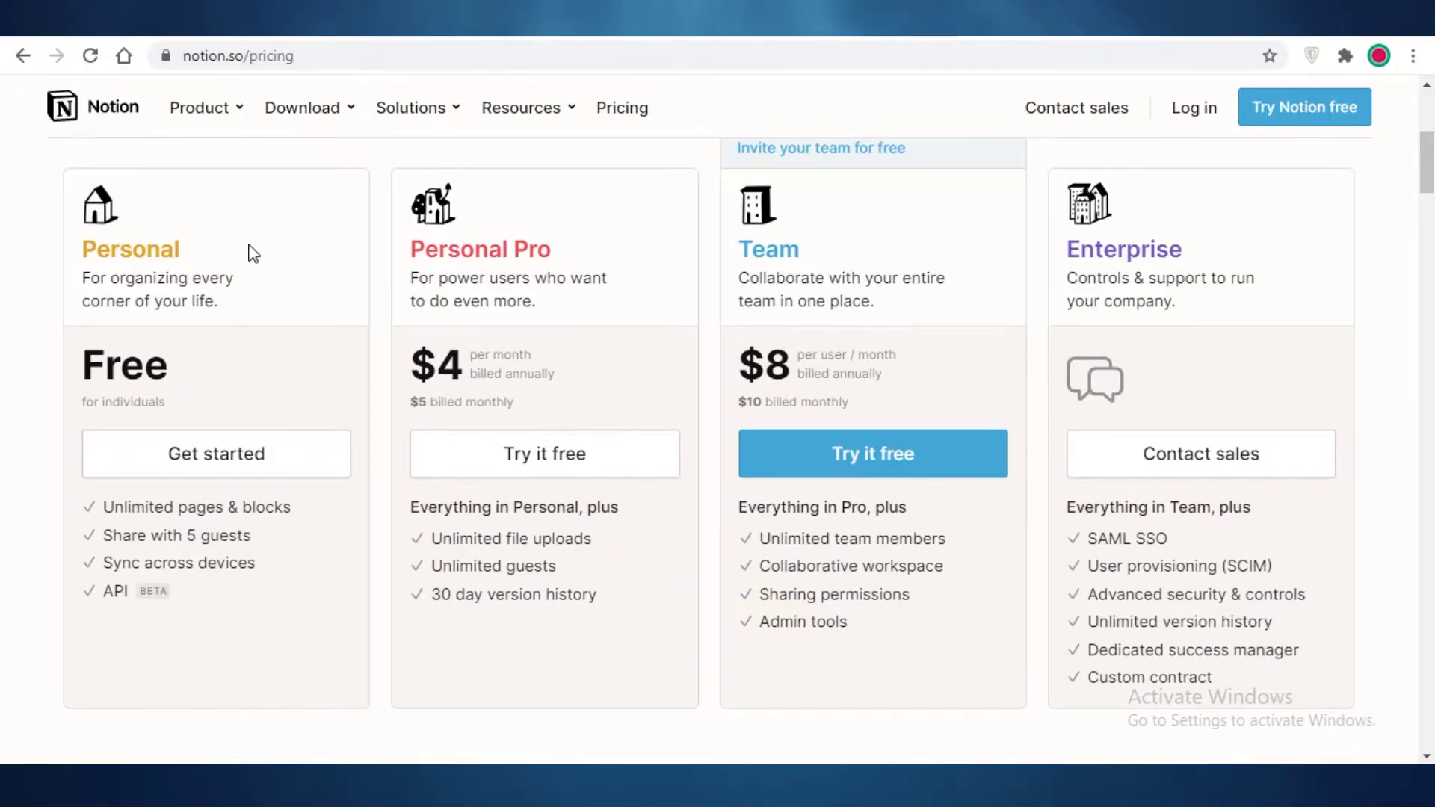
Highlight ClickUp's Unlimited Members and Two-Factor Authentication features, then scroll Notion's pricing page down
left_click(773, 18)
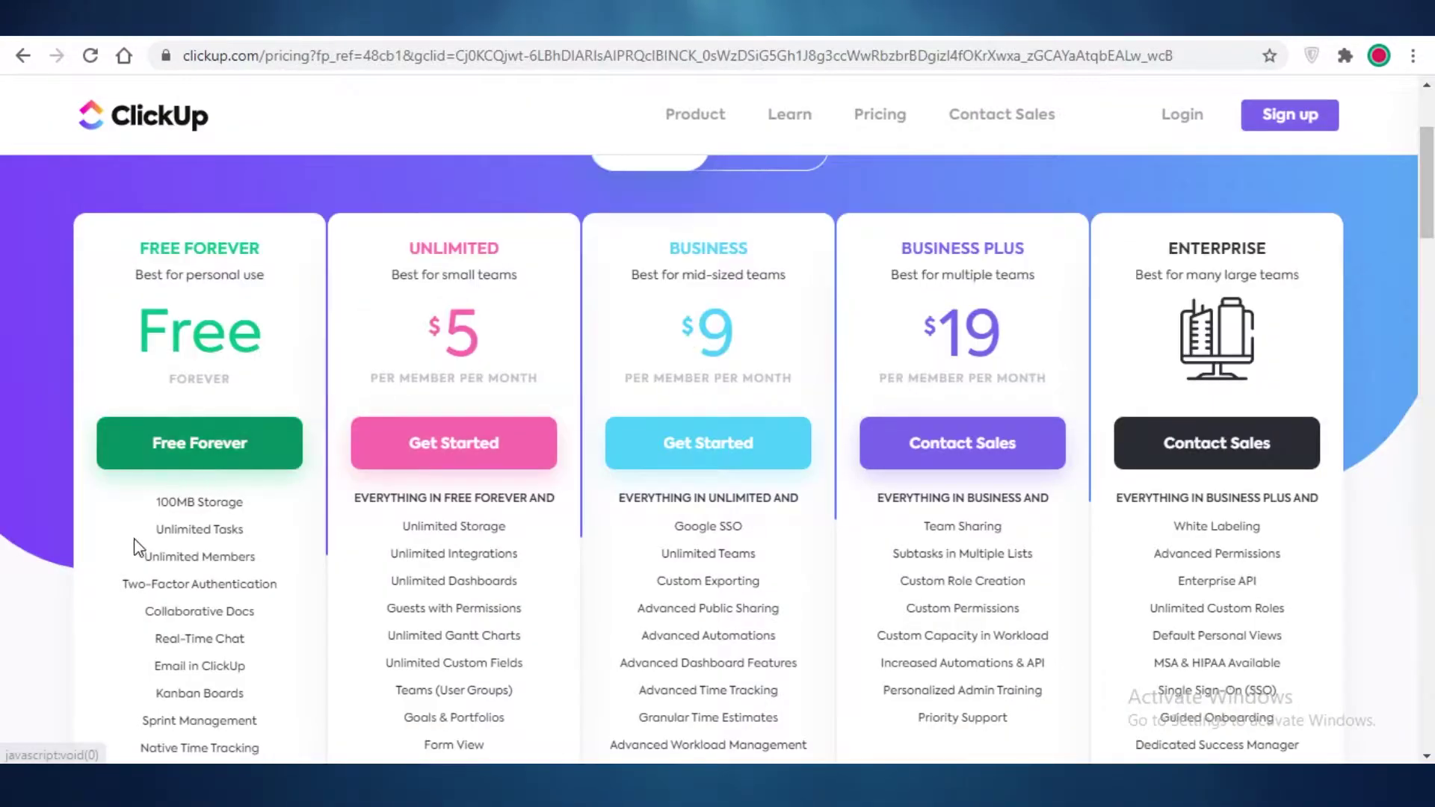
scroll(134, 548, "down", 2)
mouse_move(180, 457)
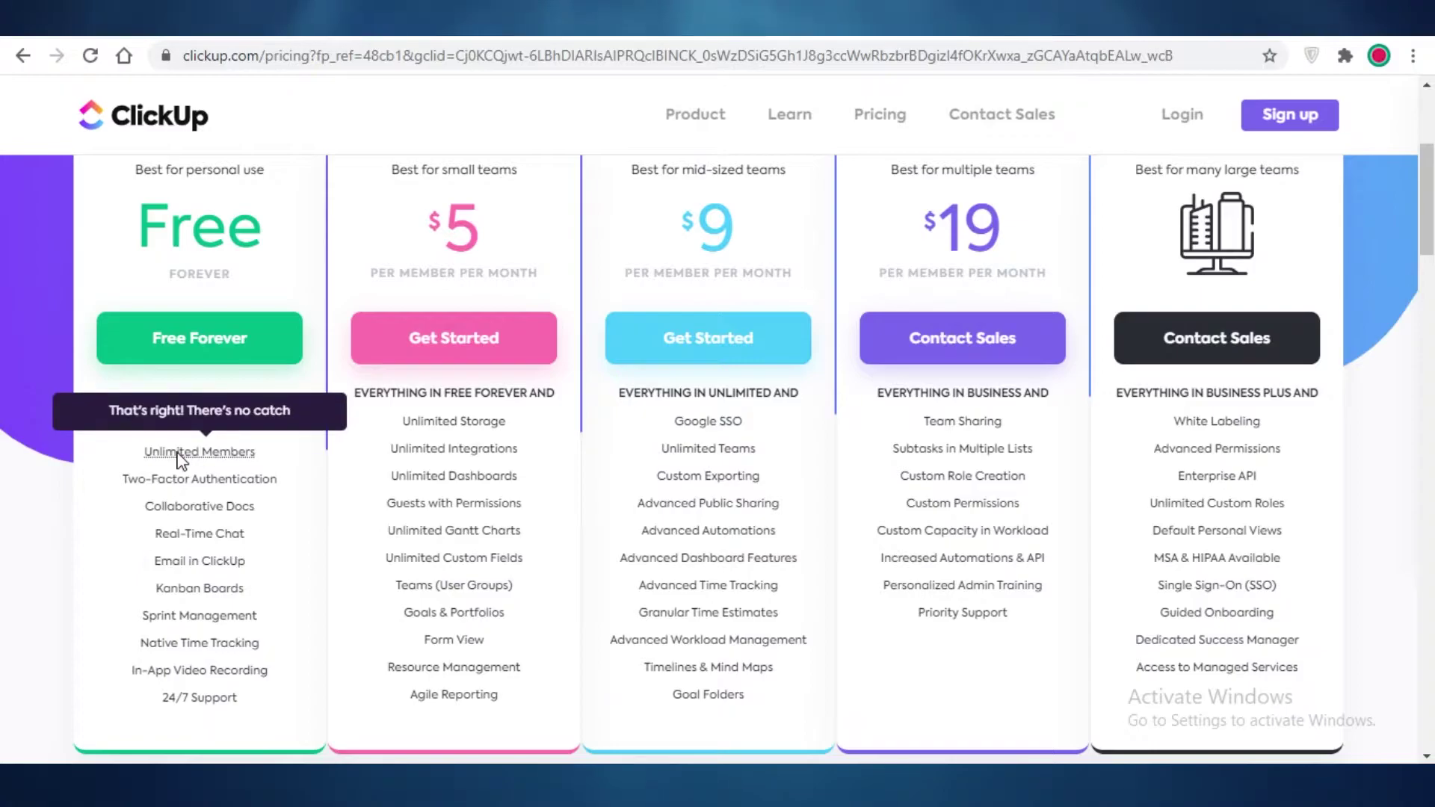
left_click_drag(157, 467, 276, 478)
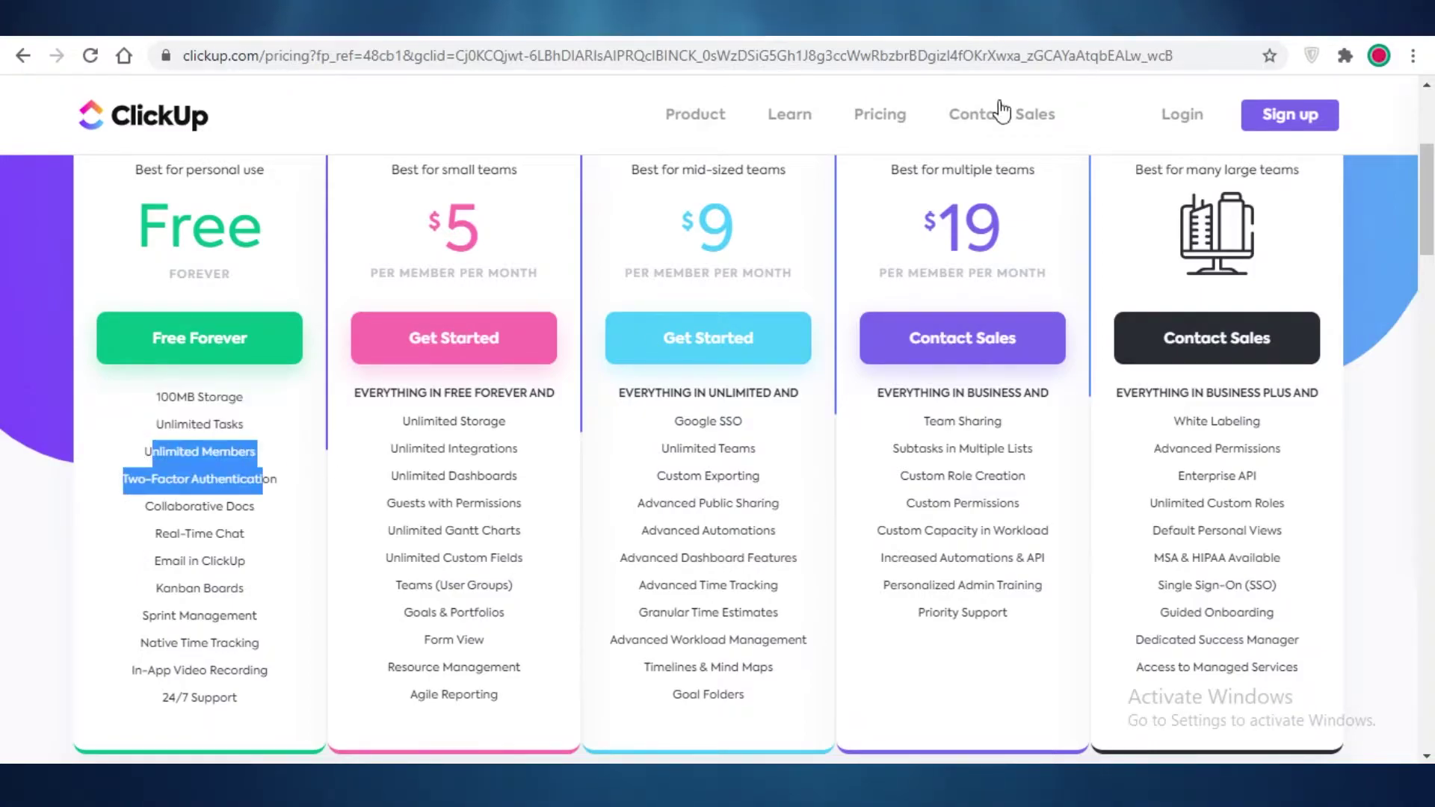
left_click(635, 18)
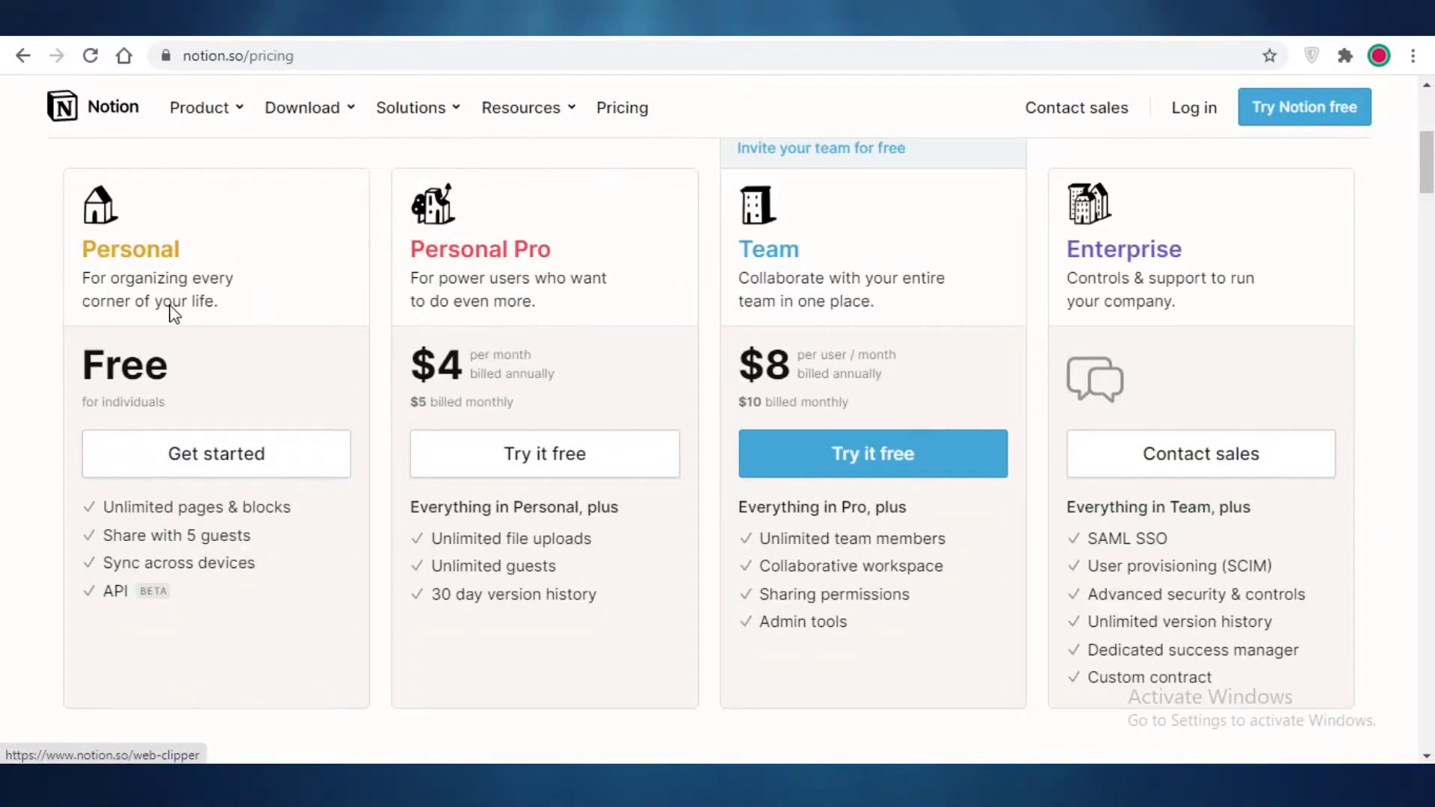
scroll(153, 321, "down", 3)
scroll(164, 357, "up", 4)
scroll(486, 521, "down", 8)
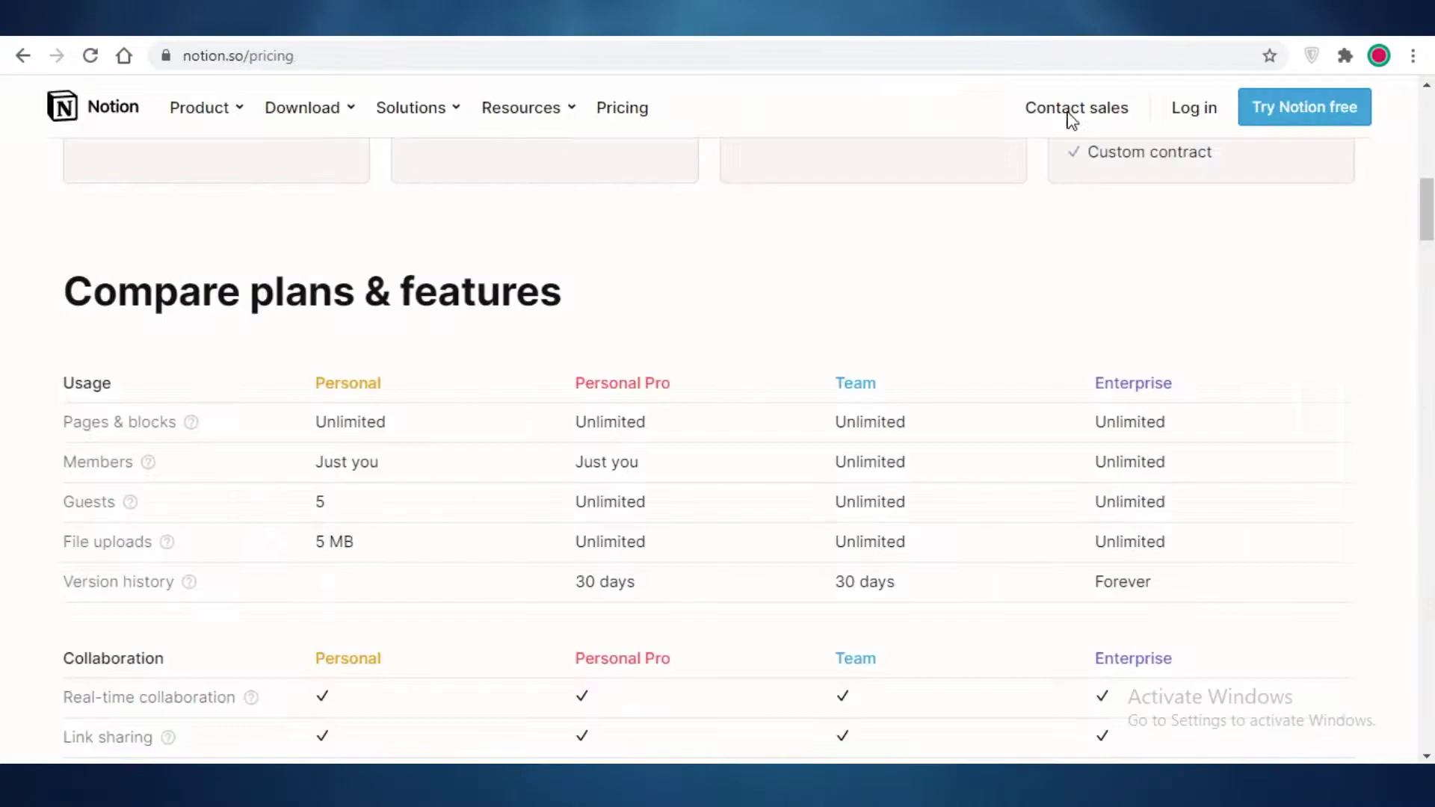
scroll(354, 523, "down", 1)
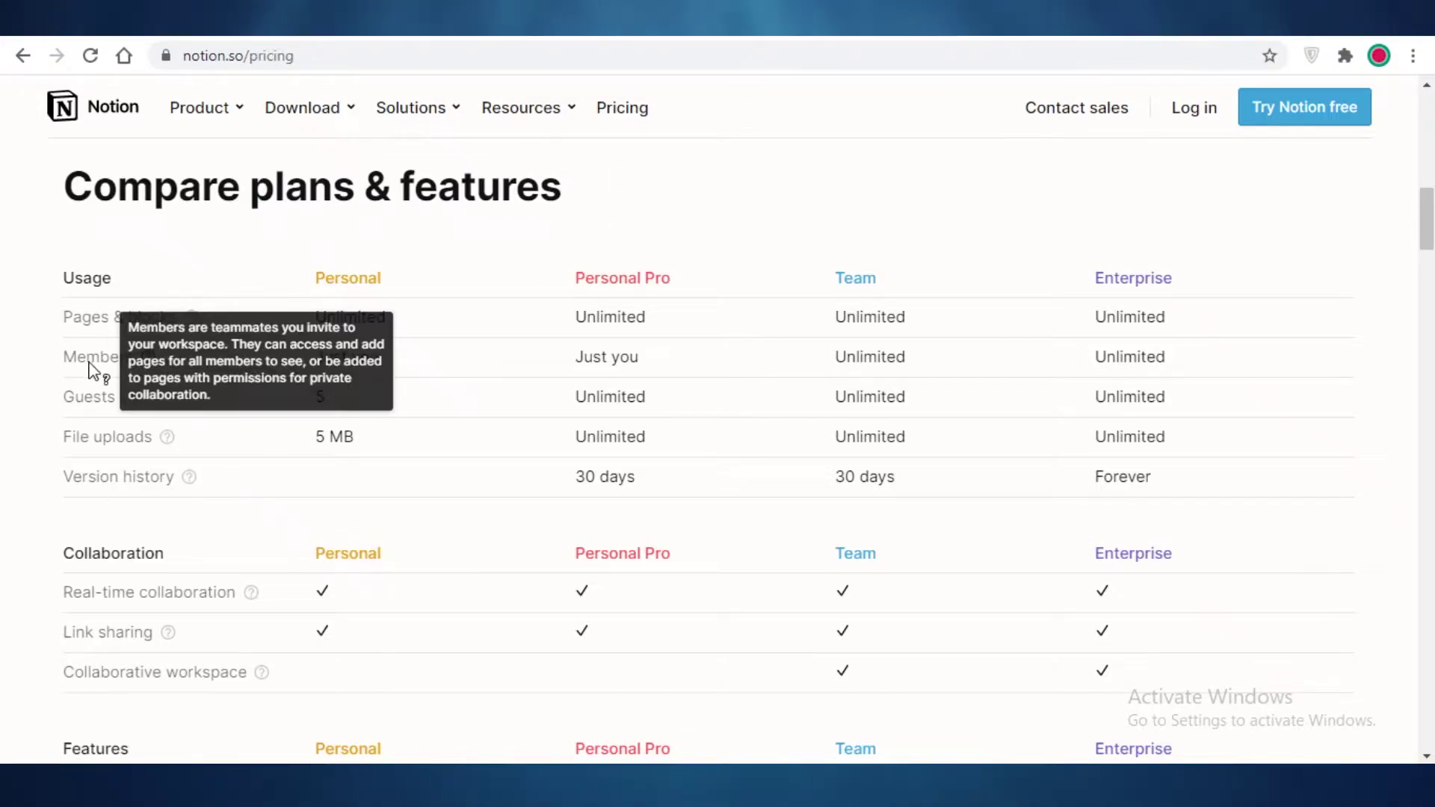
mouse_move(248, 407)
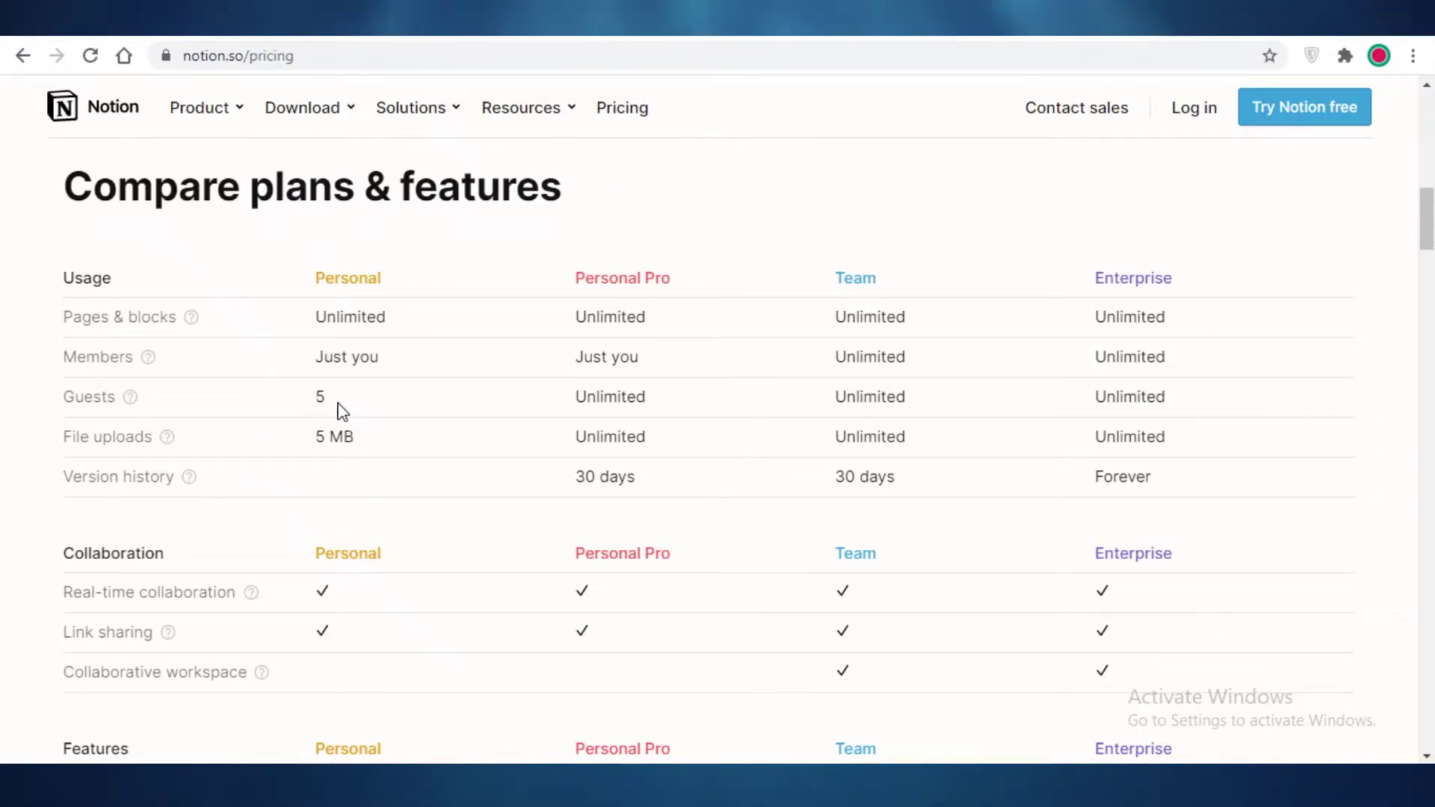
mouse_move(282, 445)
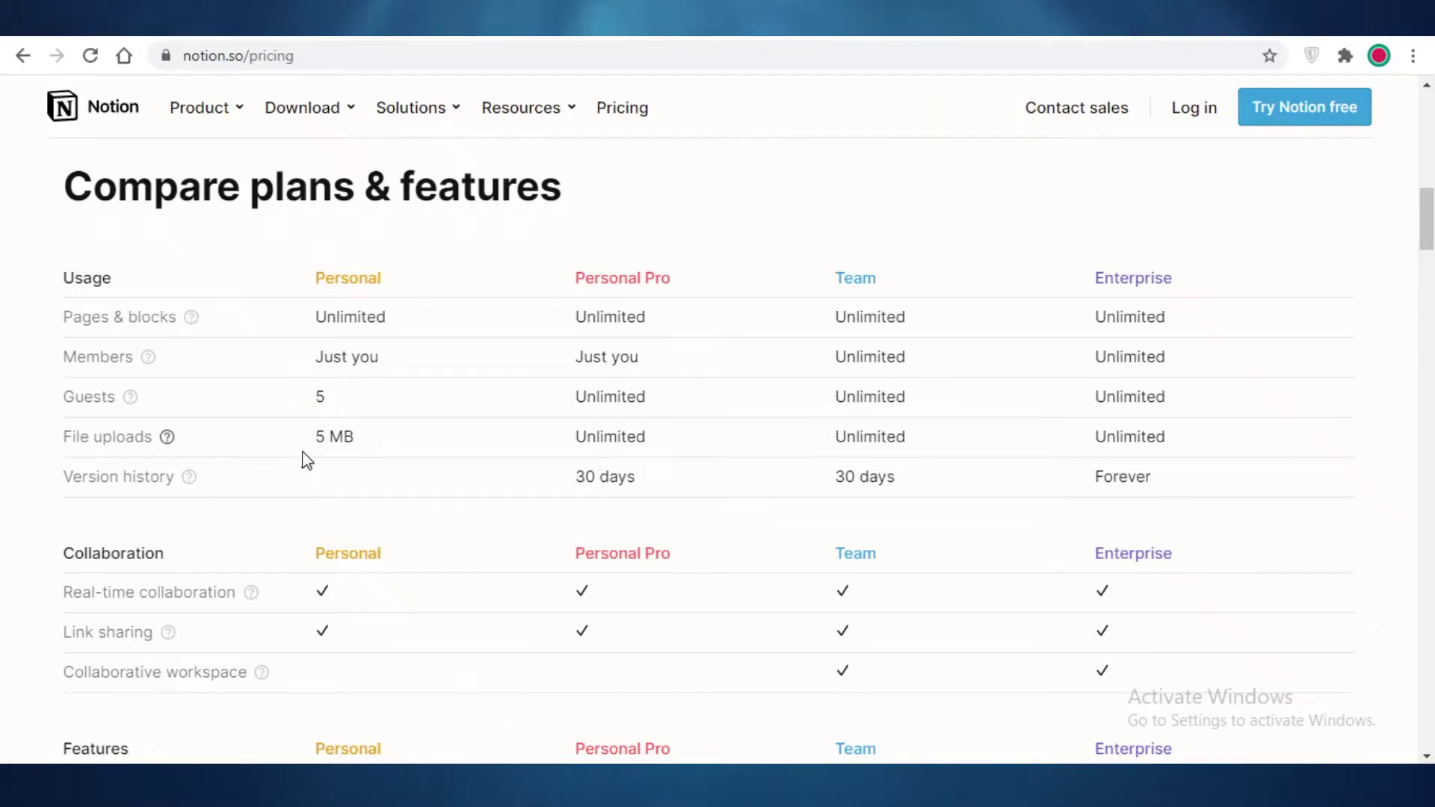
left_click_drag(317, 452, 368, 439)
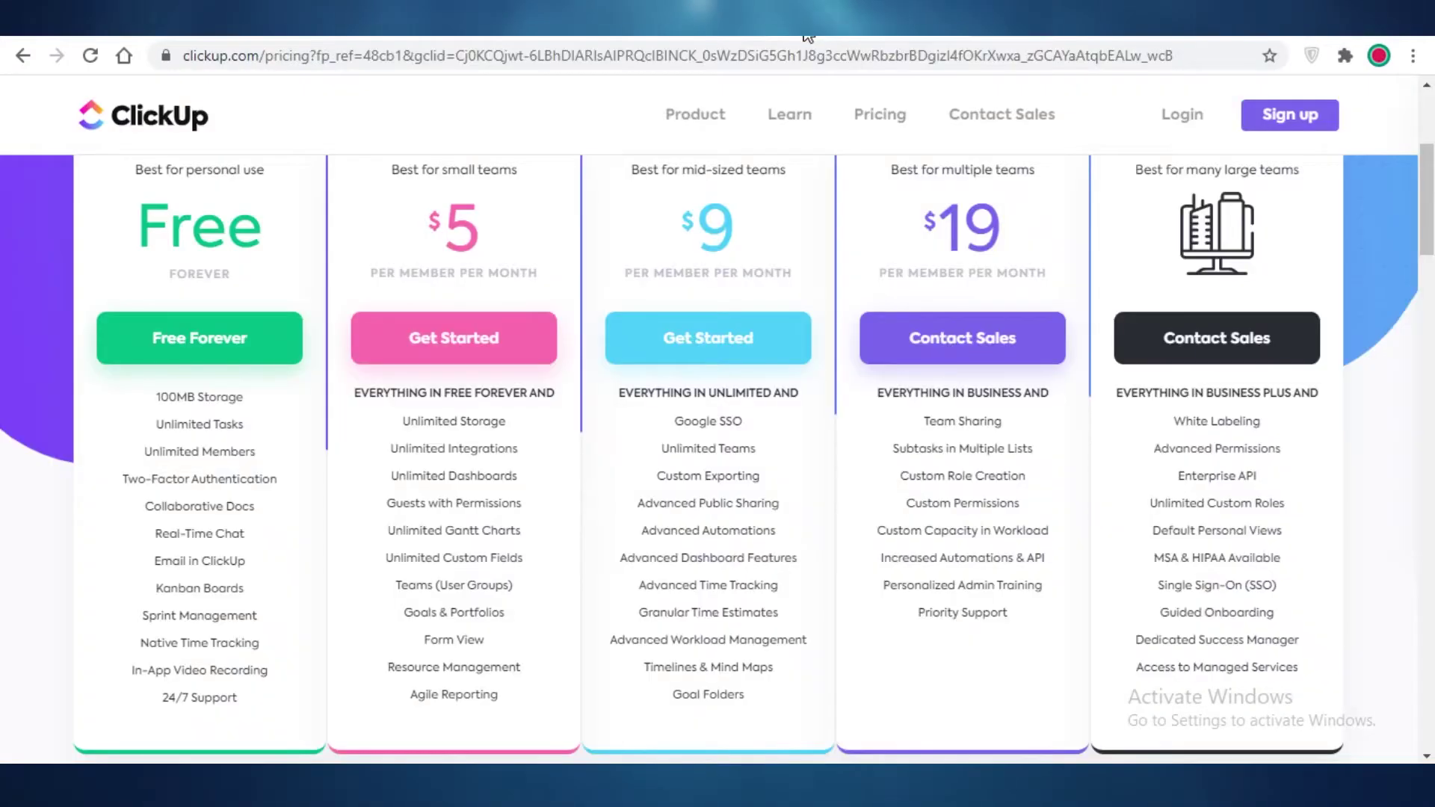
left_click_drag(167, 397, 217, 424)
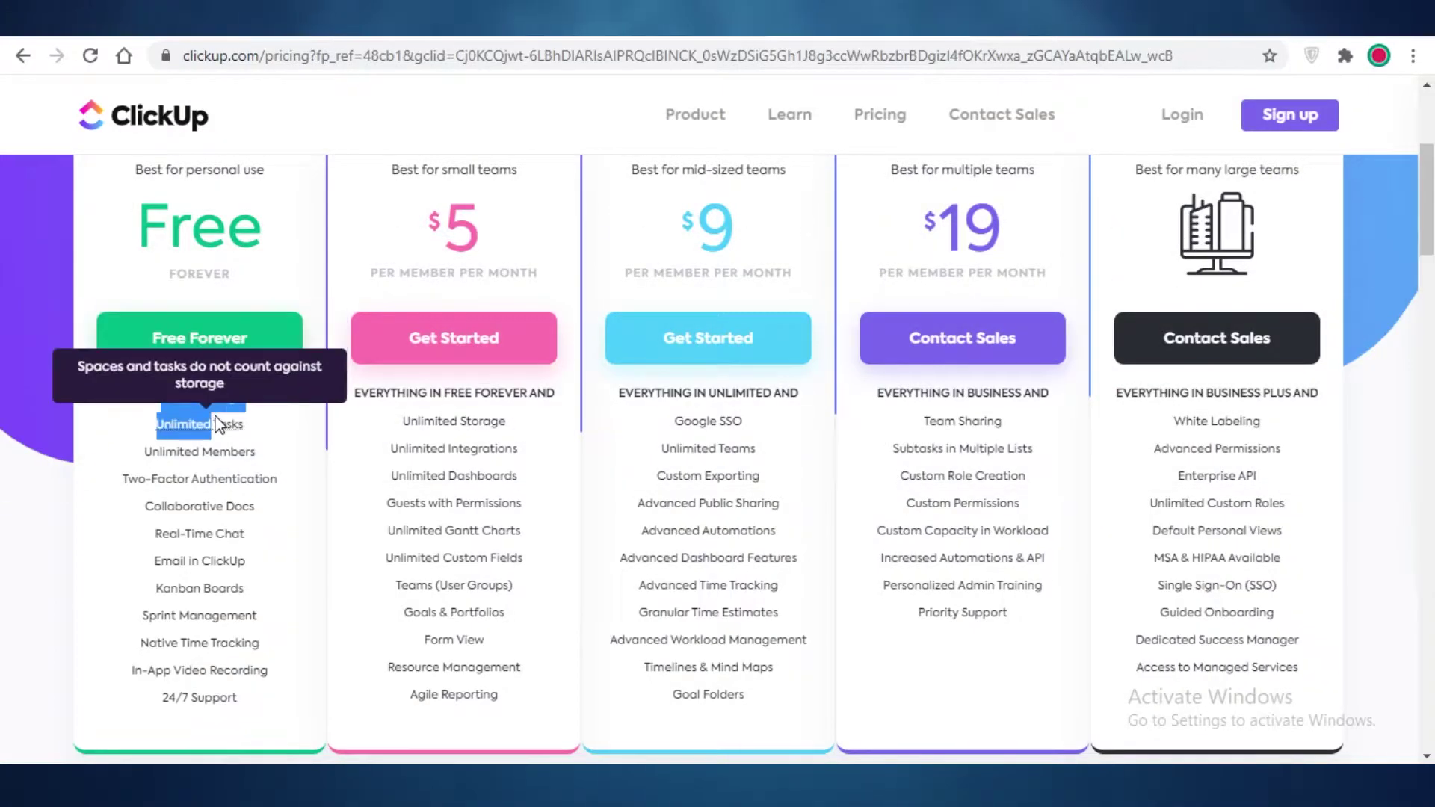
left_click(226, 425)
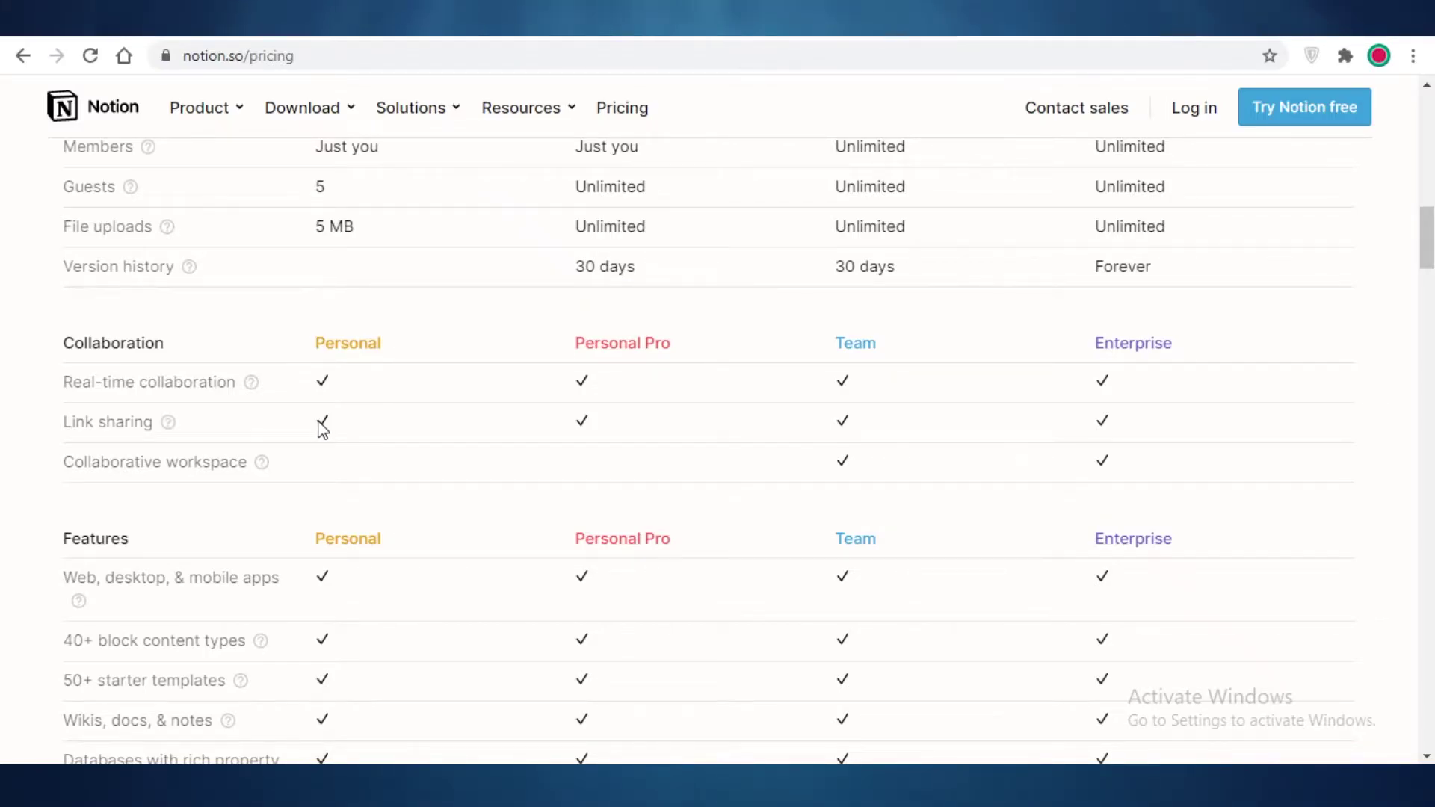
Scroll through Notion's Features and Admin & security rows, highlighting the timeline views feature
scroll(323, 428, "down", 3)
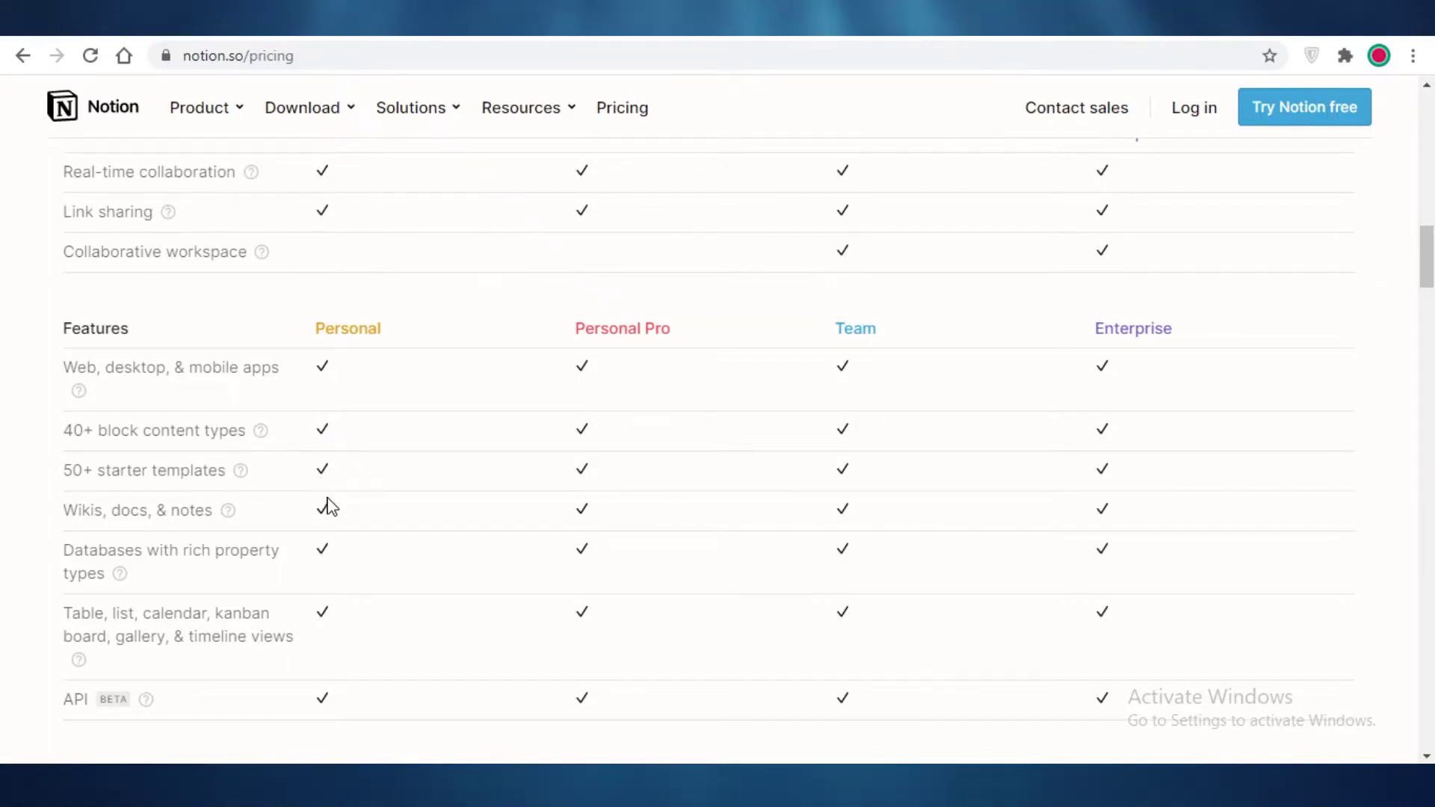
scroll(306, 616, "down", 3)
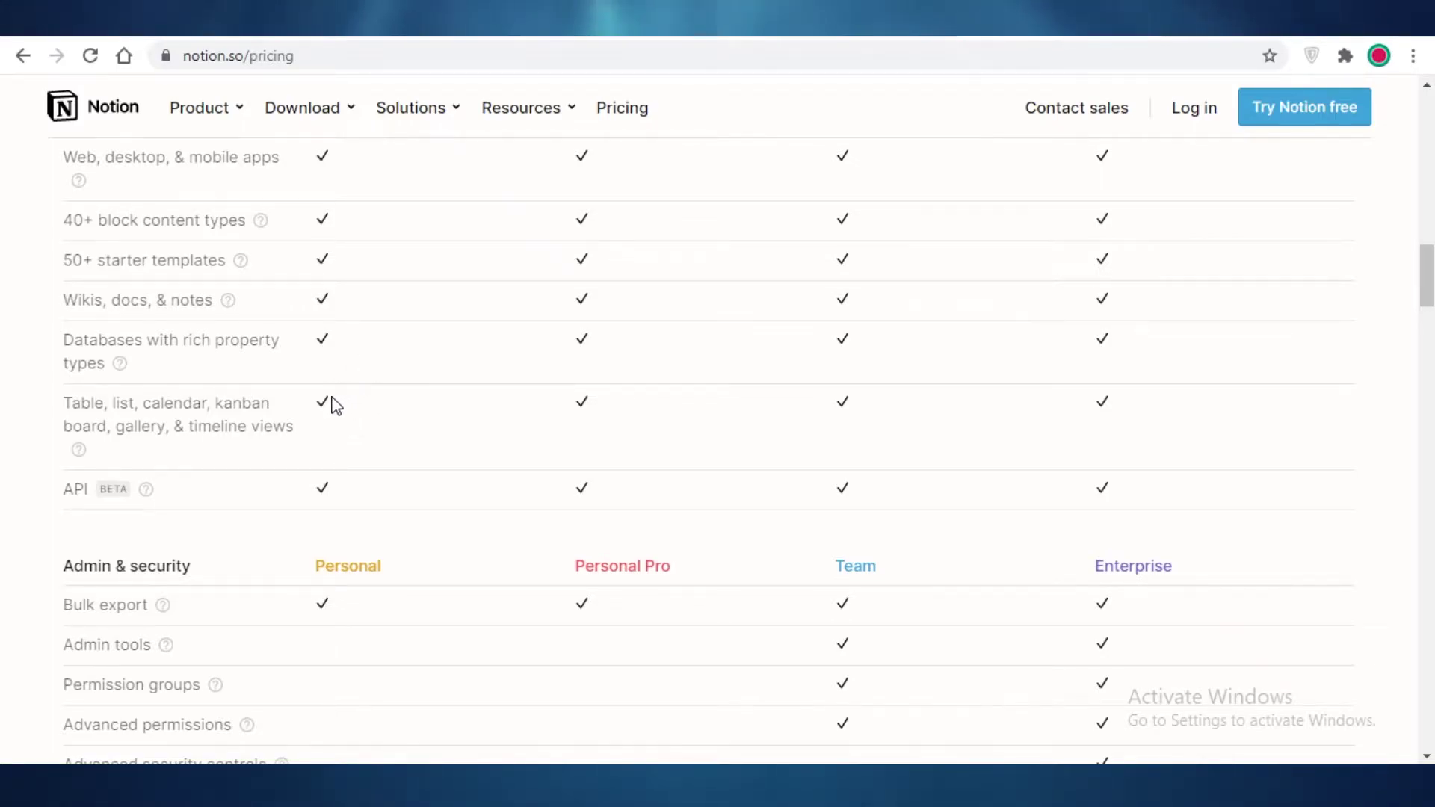
scroll(329, 434, "down", 2)
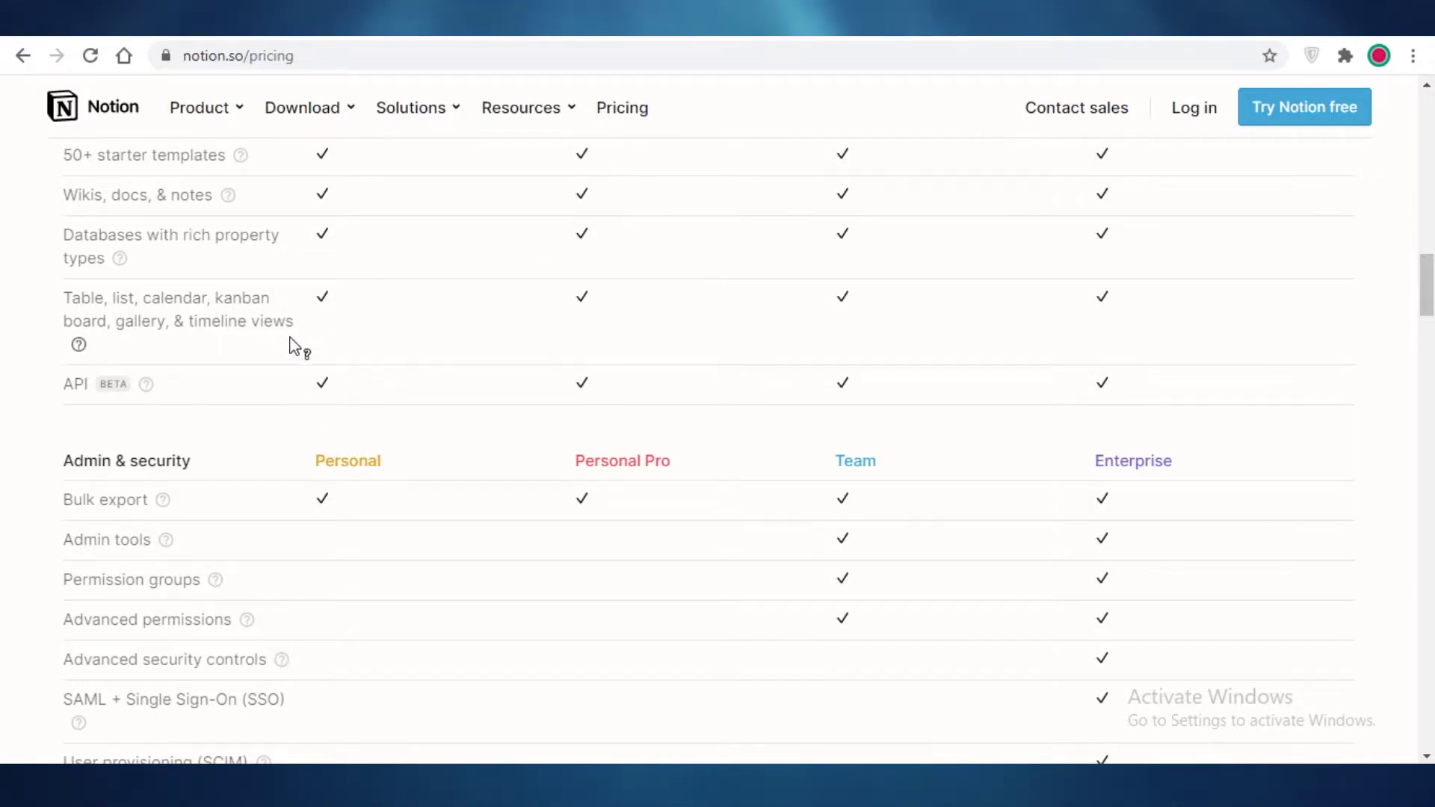
left_click_drag(194, 321, 301, 342)
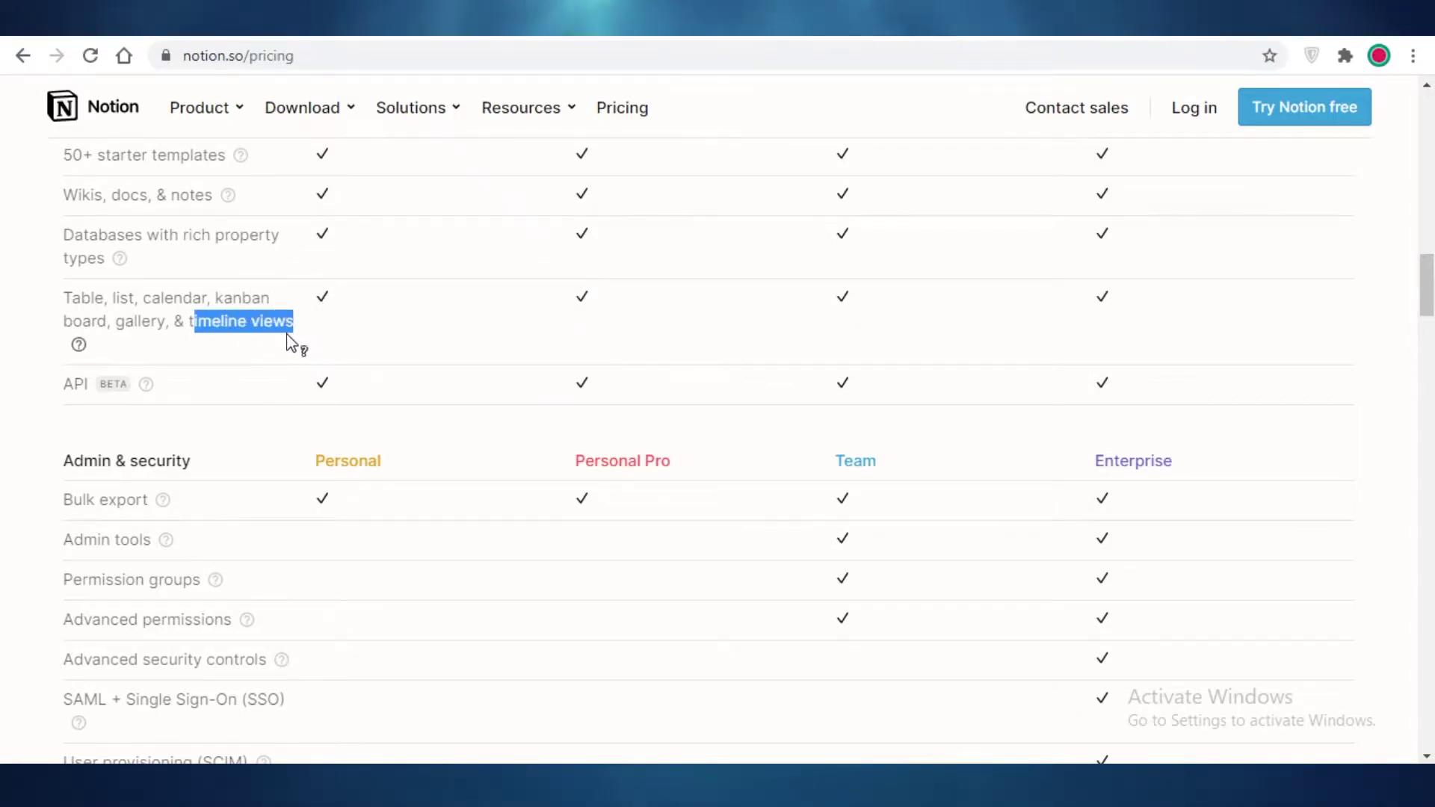
left_click(273, 344)
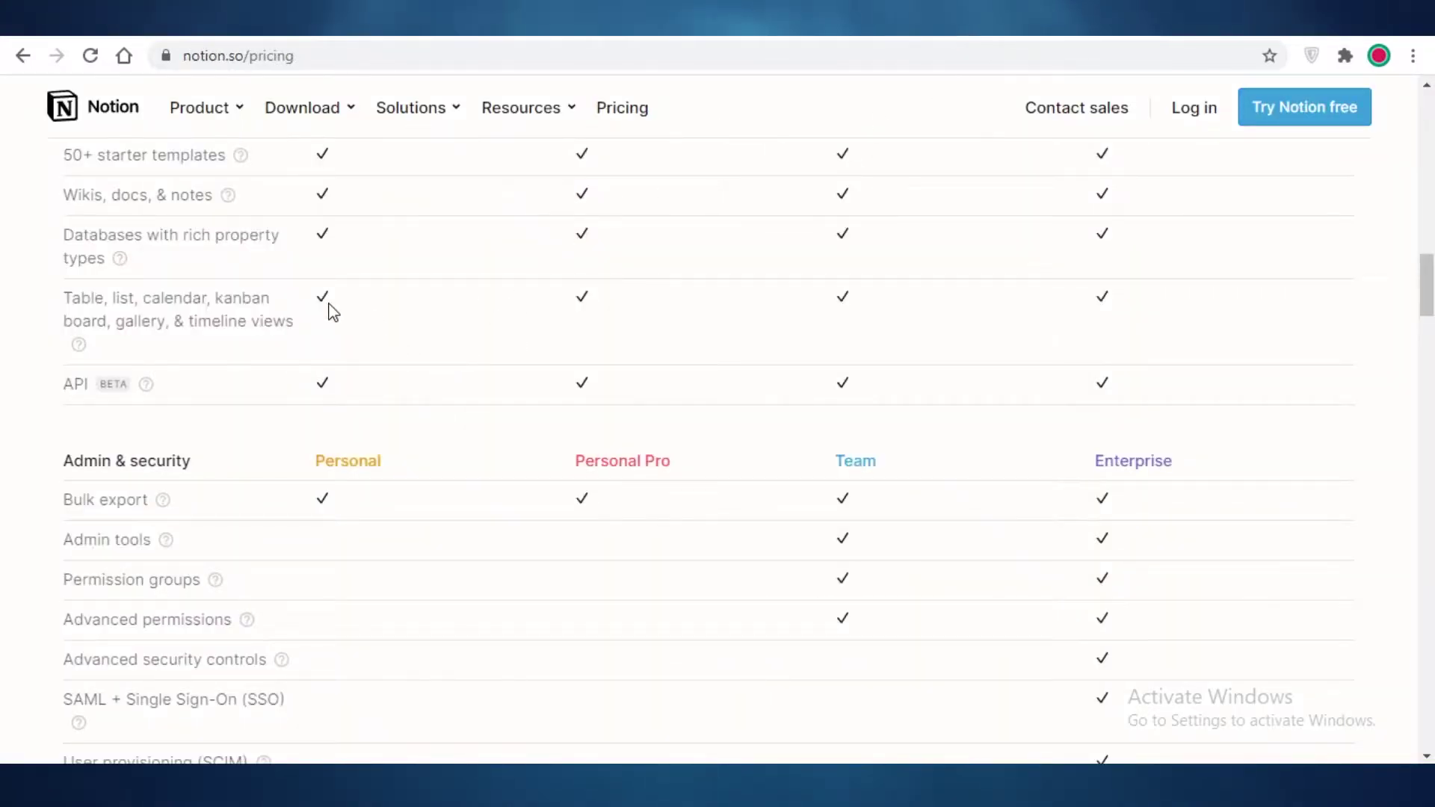
scroll(246, 560, "up", 3)
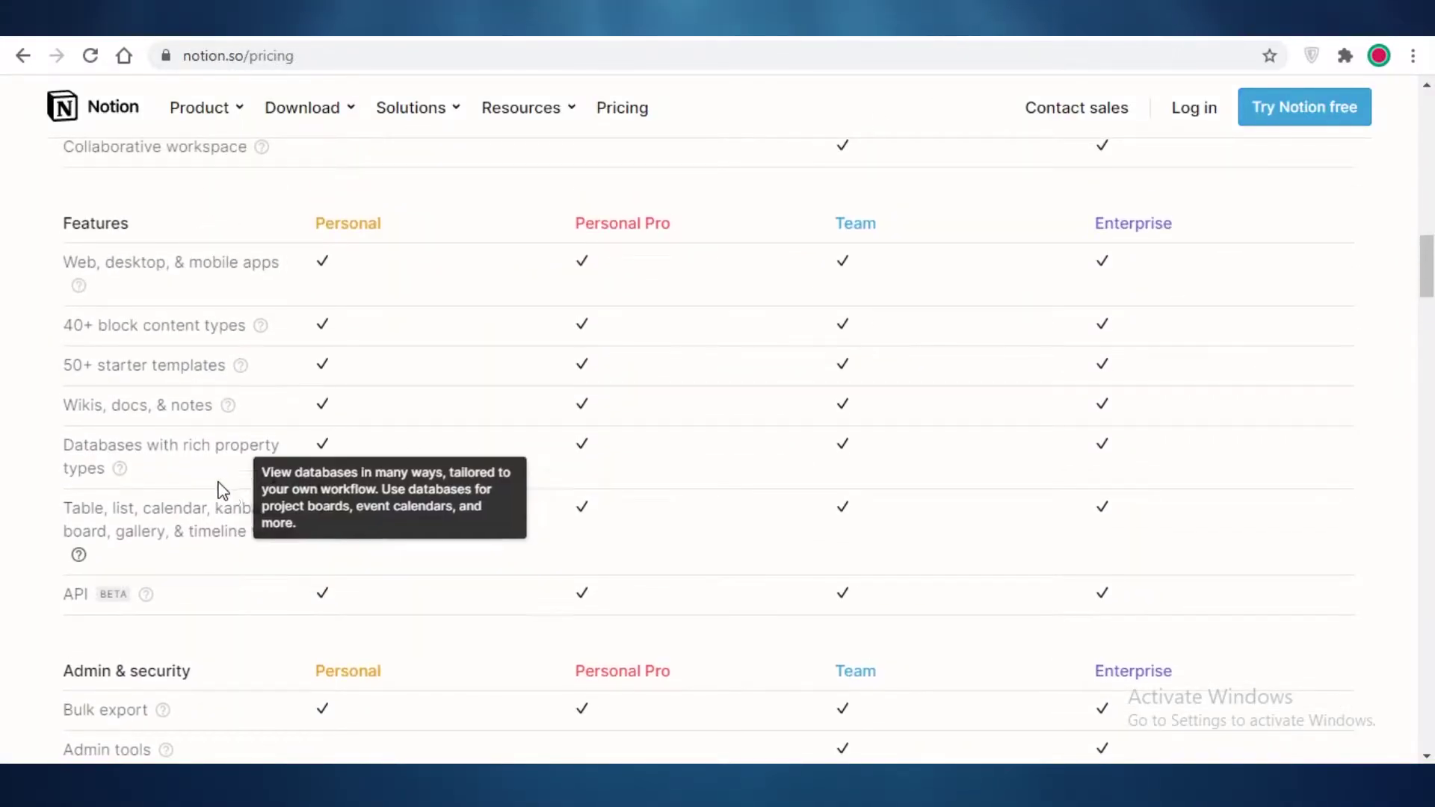
scroll(247, 471, "down", 8)
scroll(259, 487, "up", 20)
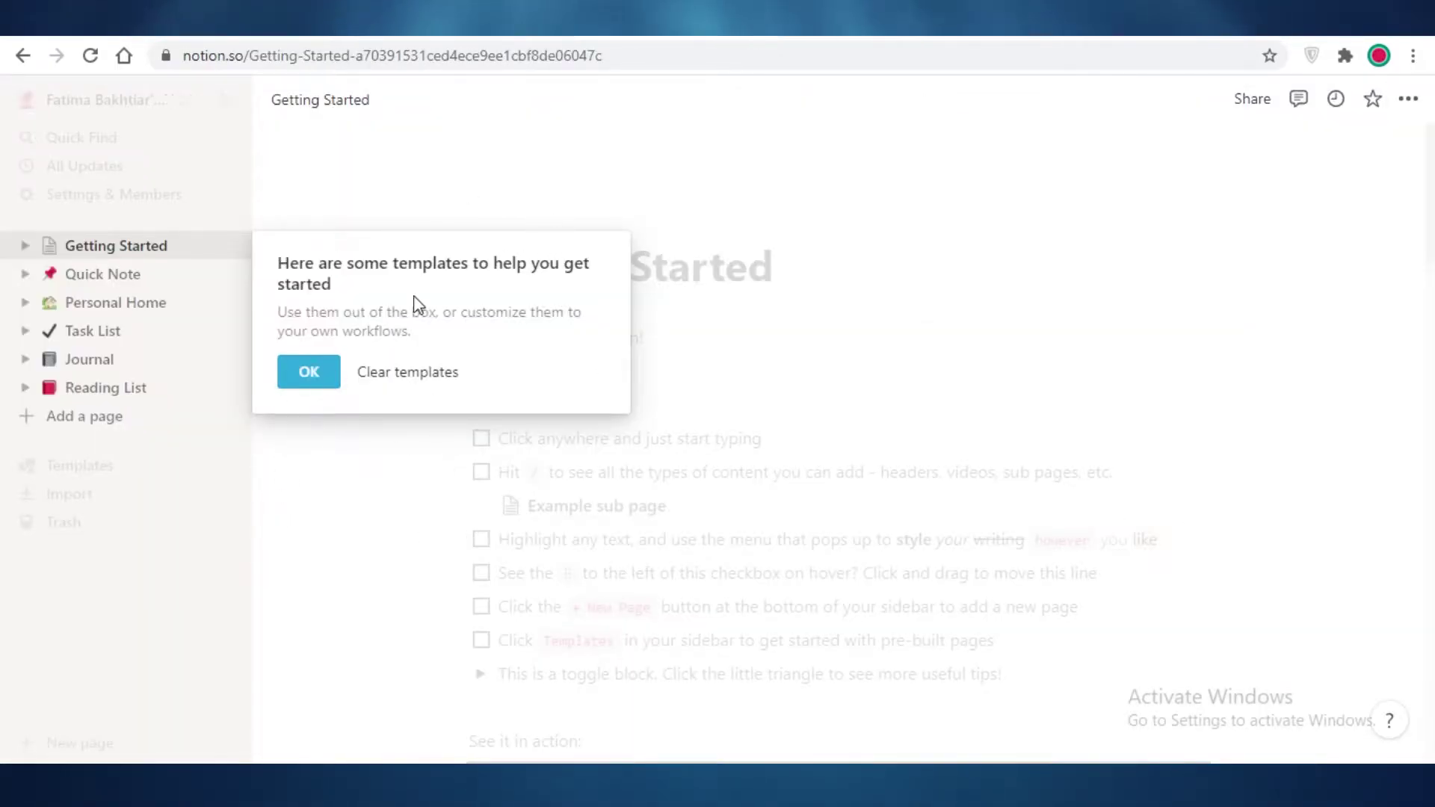
Dismiss the templates prompt and review the Getting Started checklist of basics
left_click(237, 413)
scroll(500, 631, "down", 12)
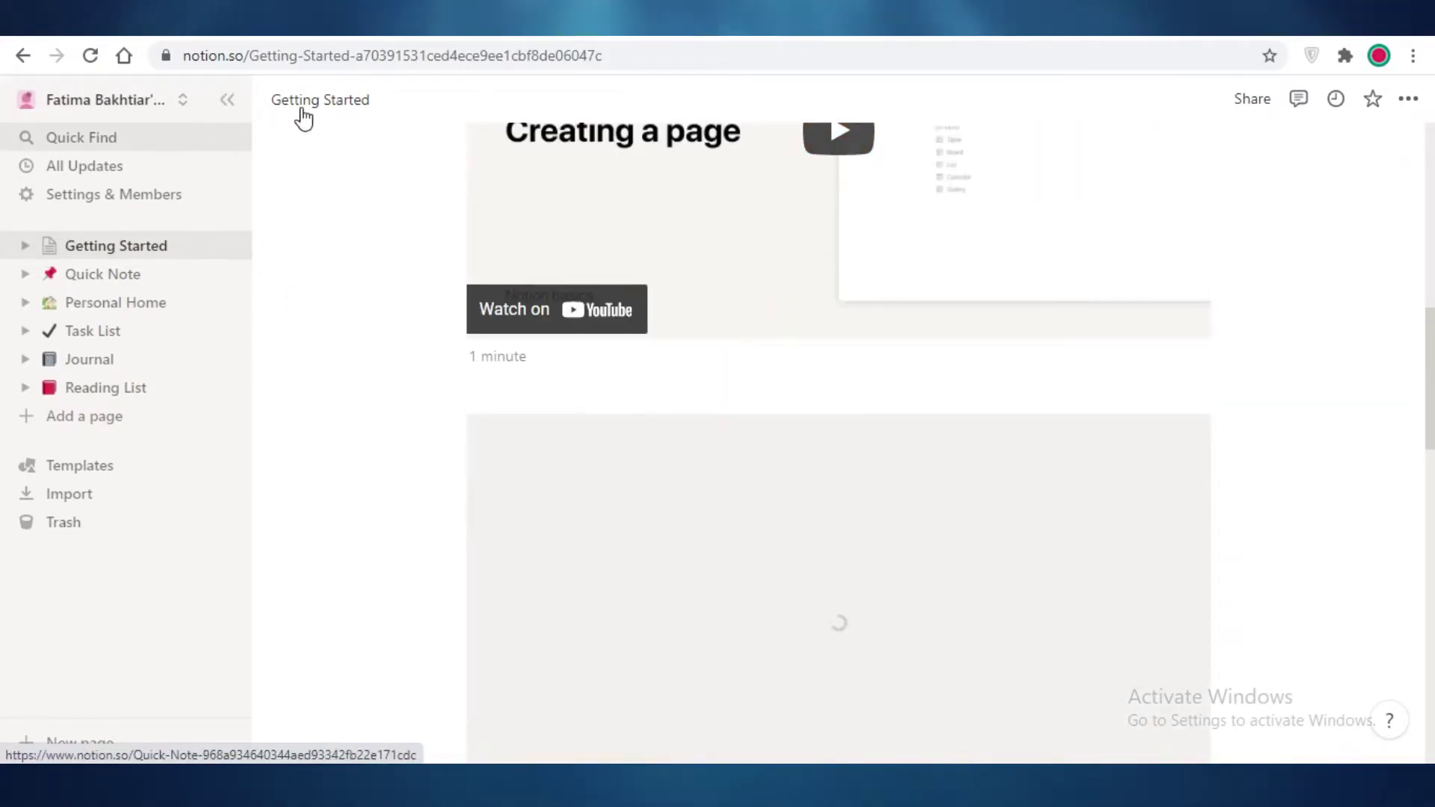
scroll(1368, 338, "up", 6)
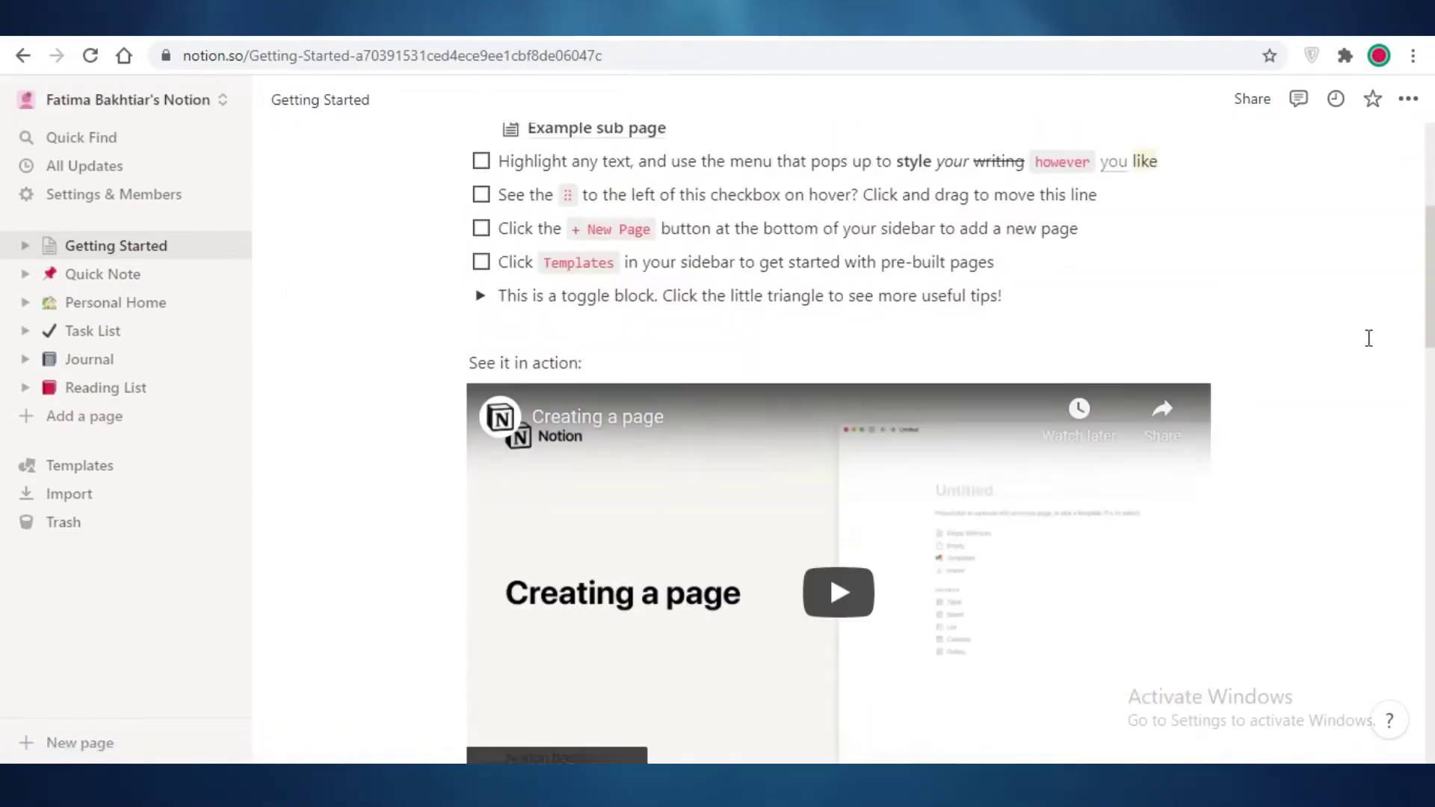
scroll(718, 237, "up", 5)
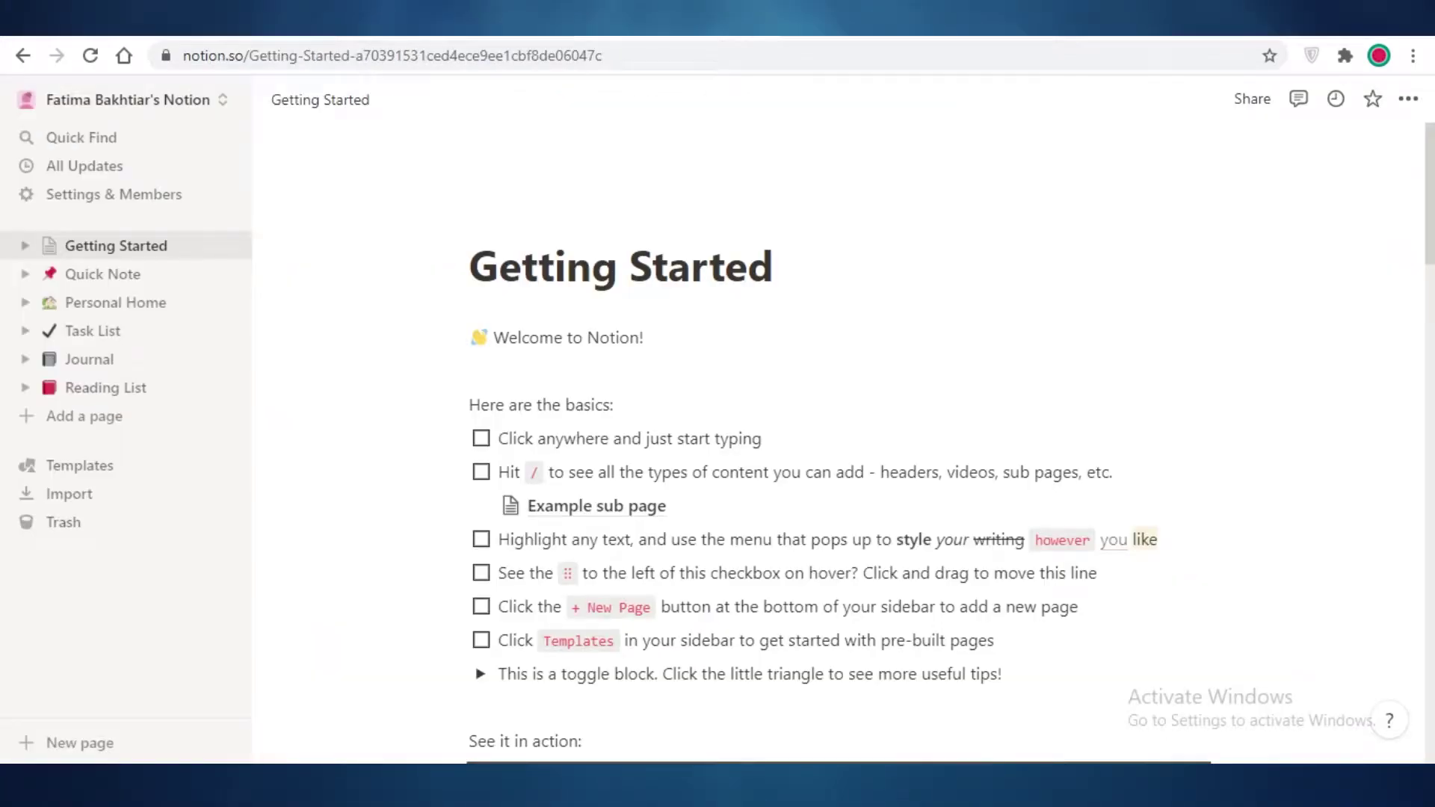
key("ctrl+p")
key("Escape")
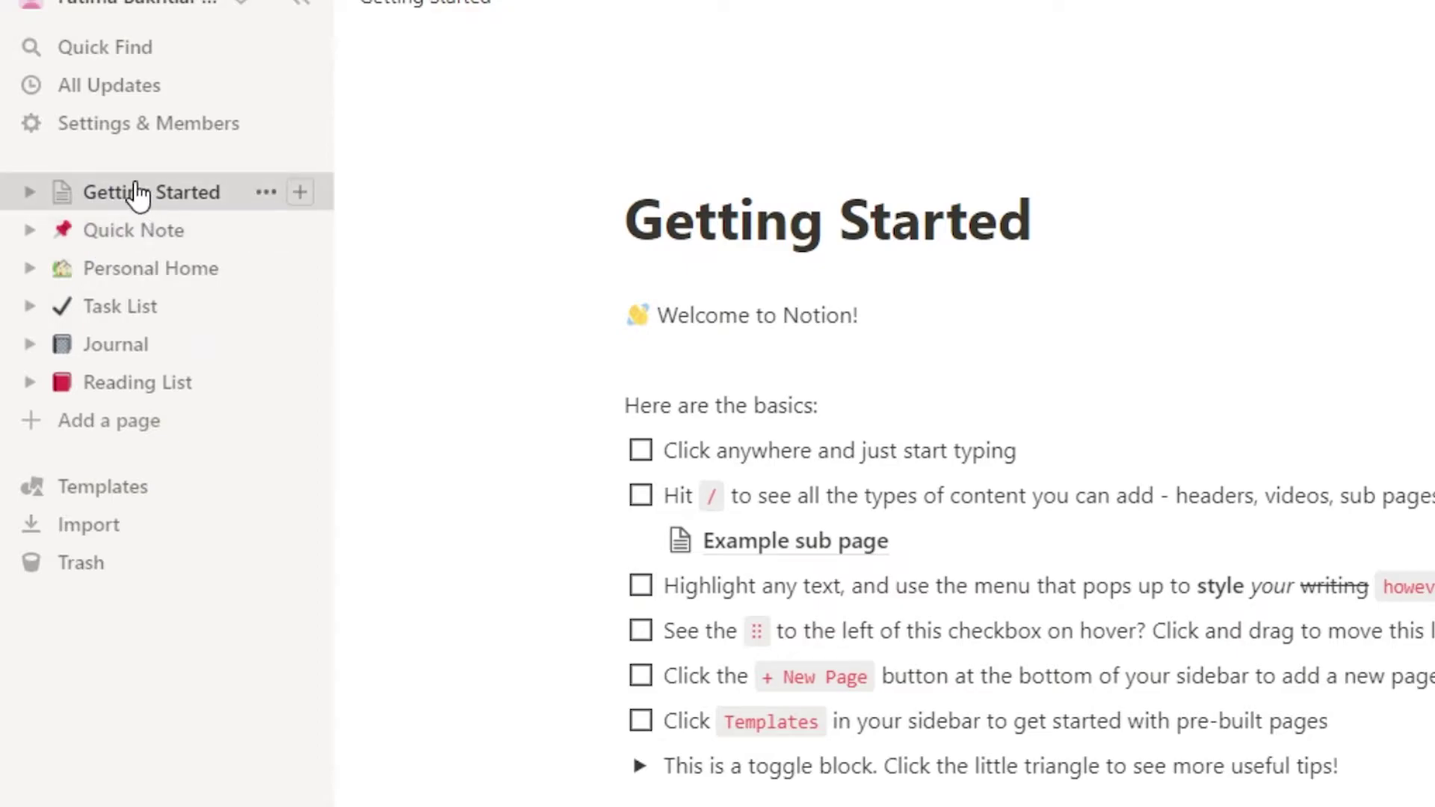
Add a new Notion page titled PRODUCT RESEARCH
left_click(108, 422)
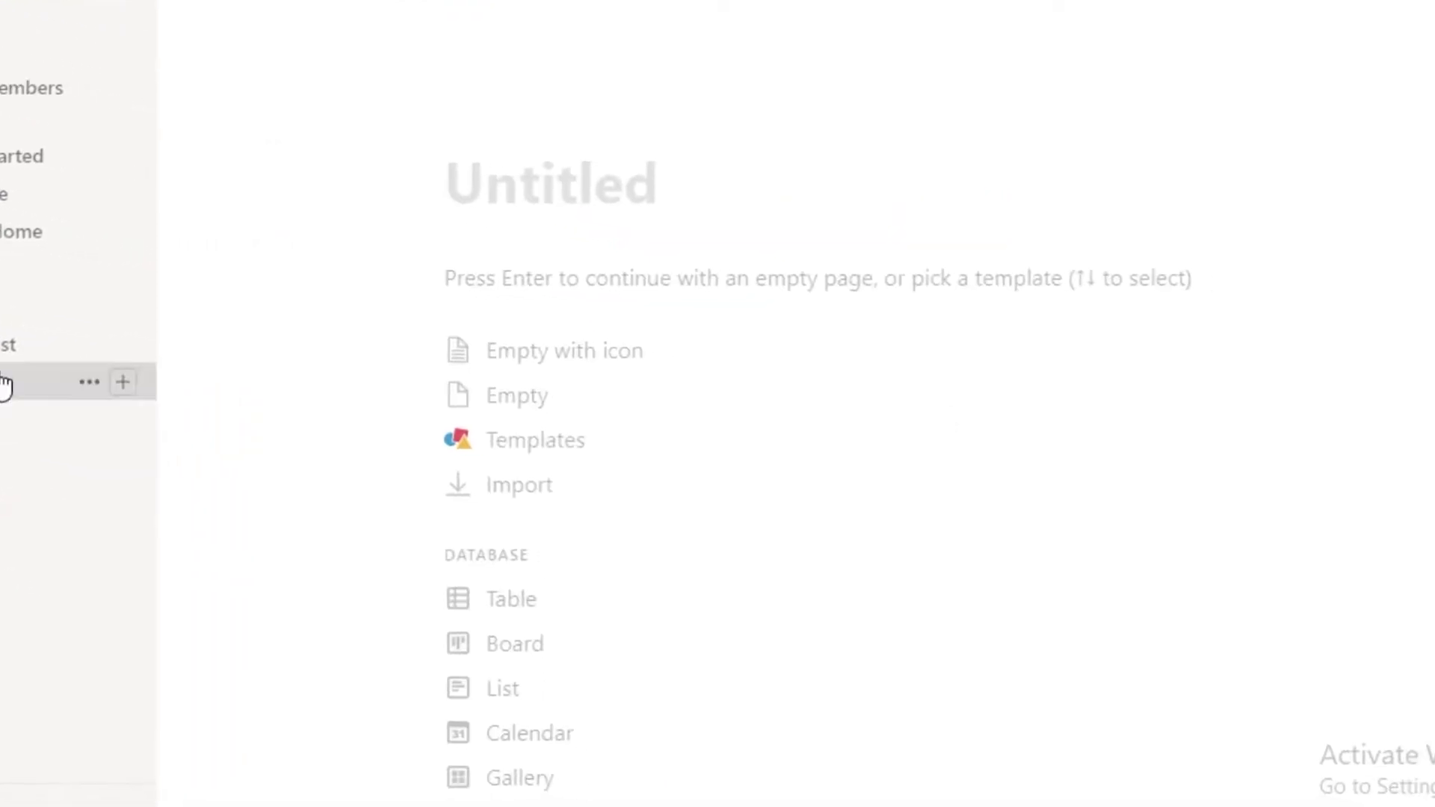
type("as")
key("BackSpace")
key("BackSpace")
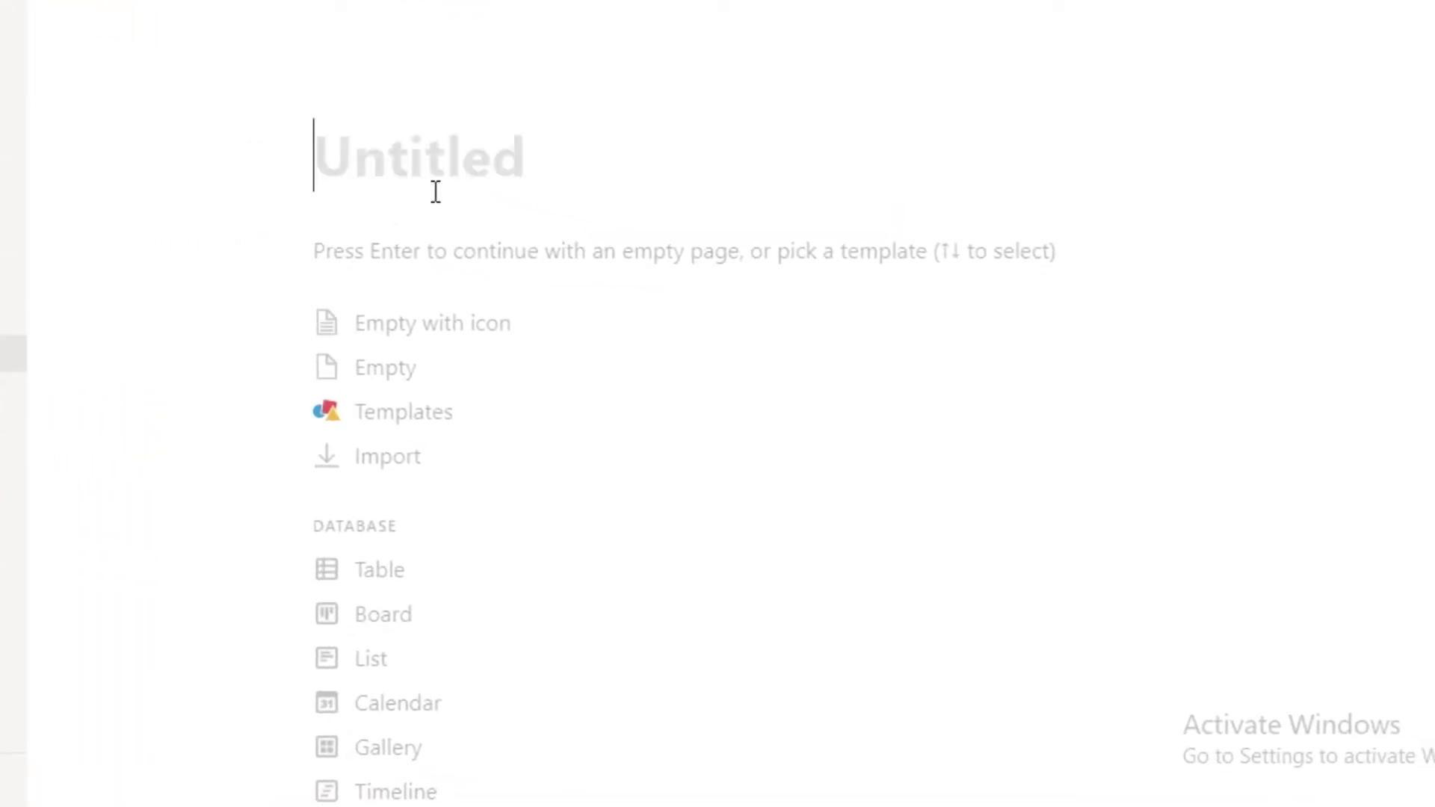
type("PRODUCT RESEARCH")
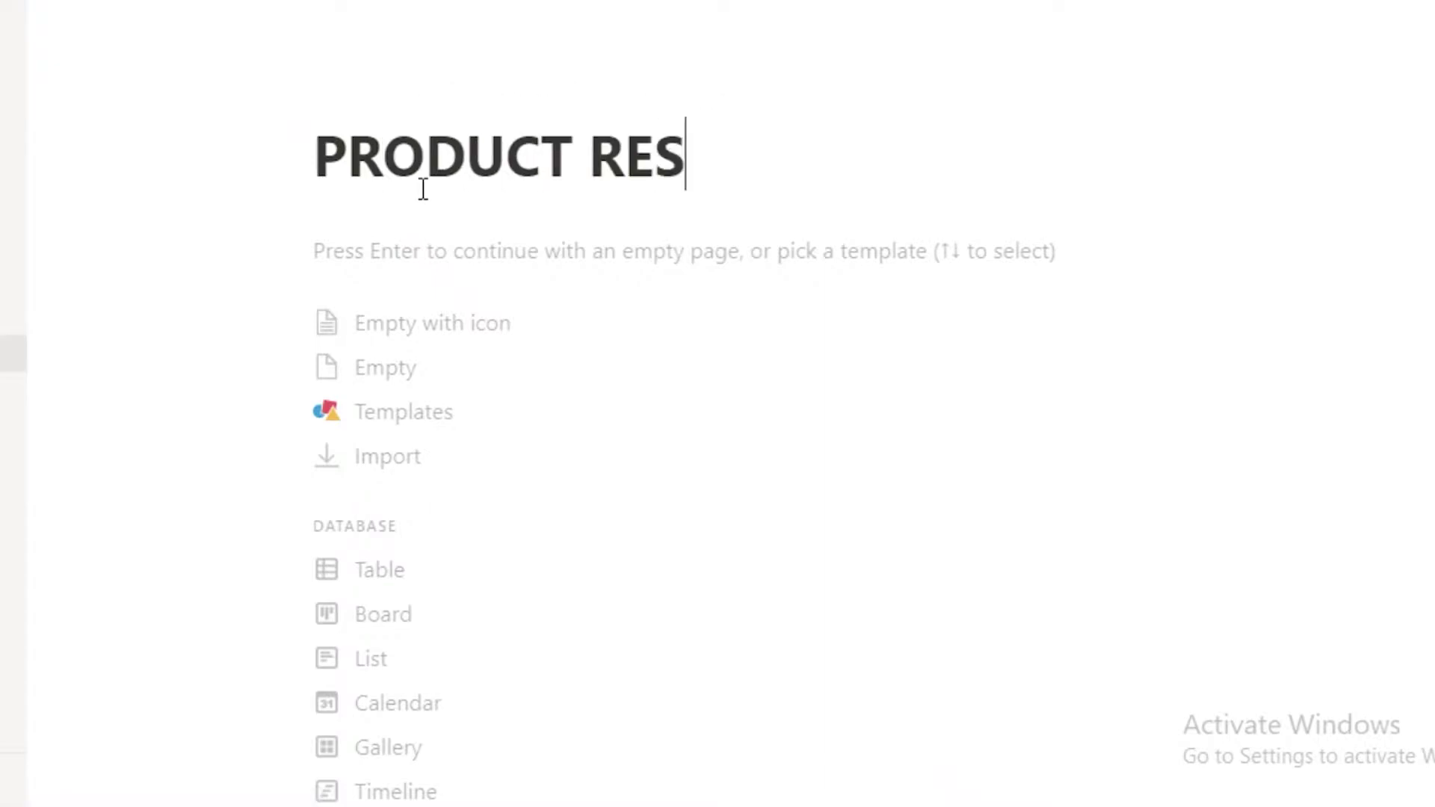
key("Return")
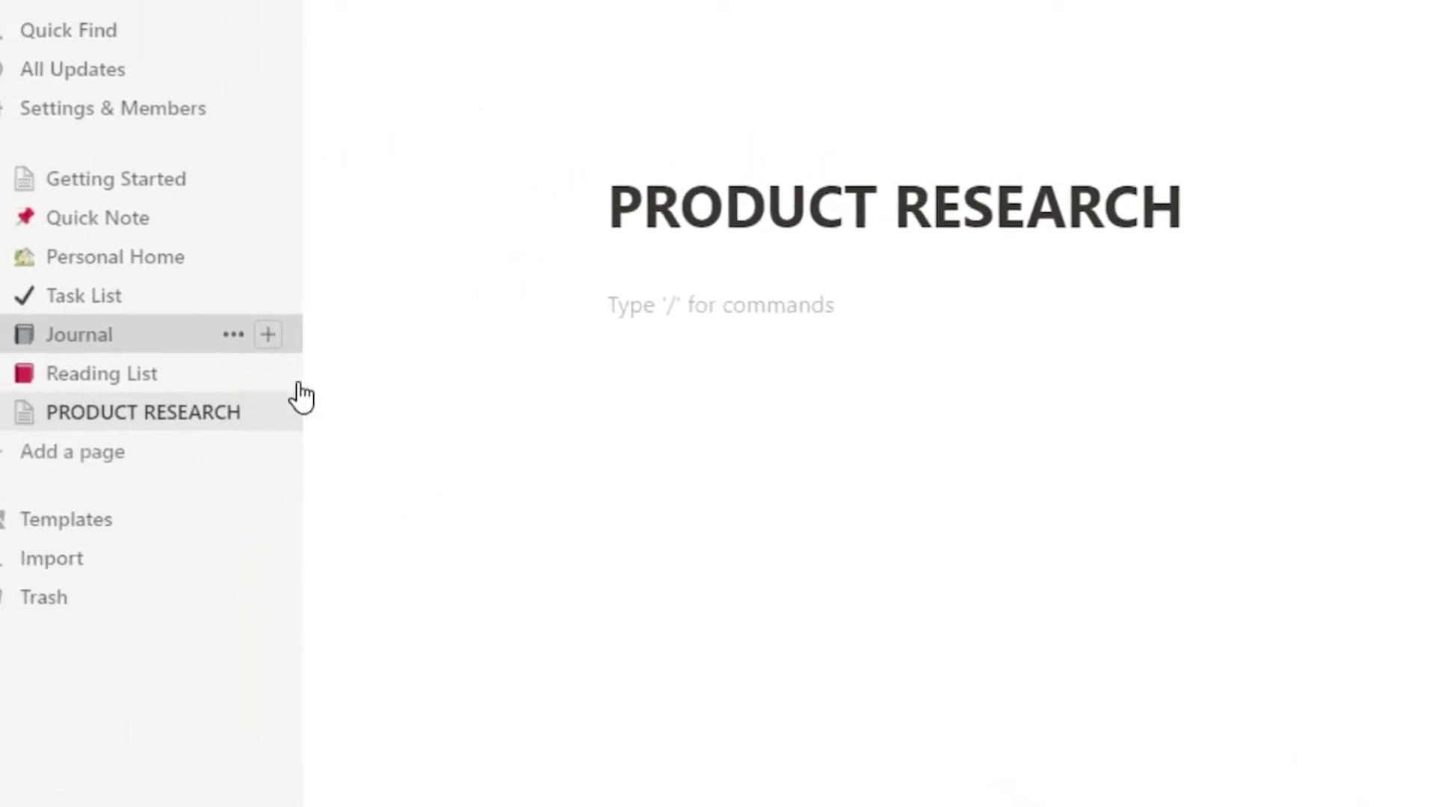
Open PRODUCT RESEARCH from the sidebar and bring up the / block menu in its first block
left_click(119, 341)
left_click(193, 395)
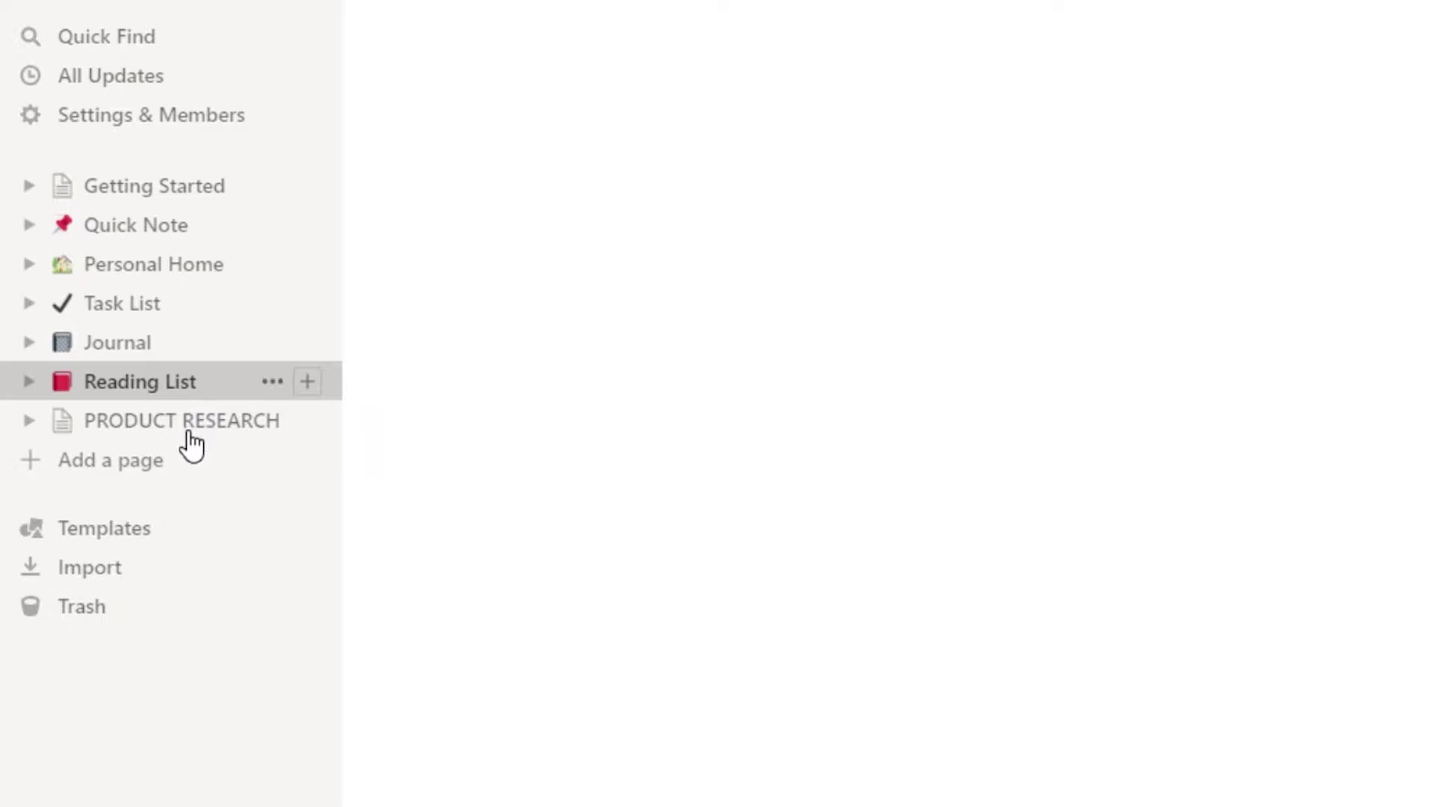
left_click(188, 432)
left_click(904, 314)
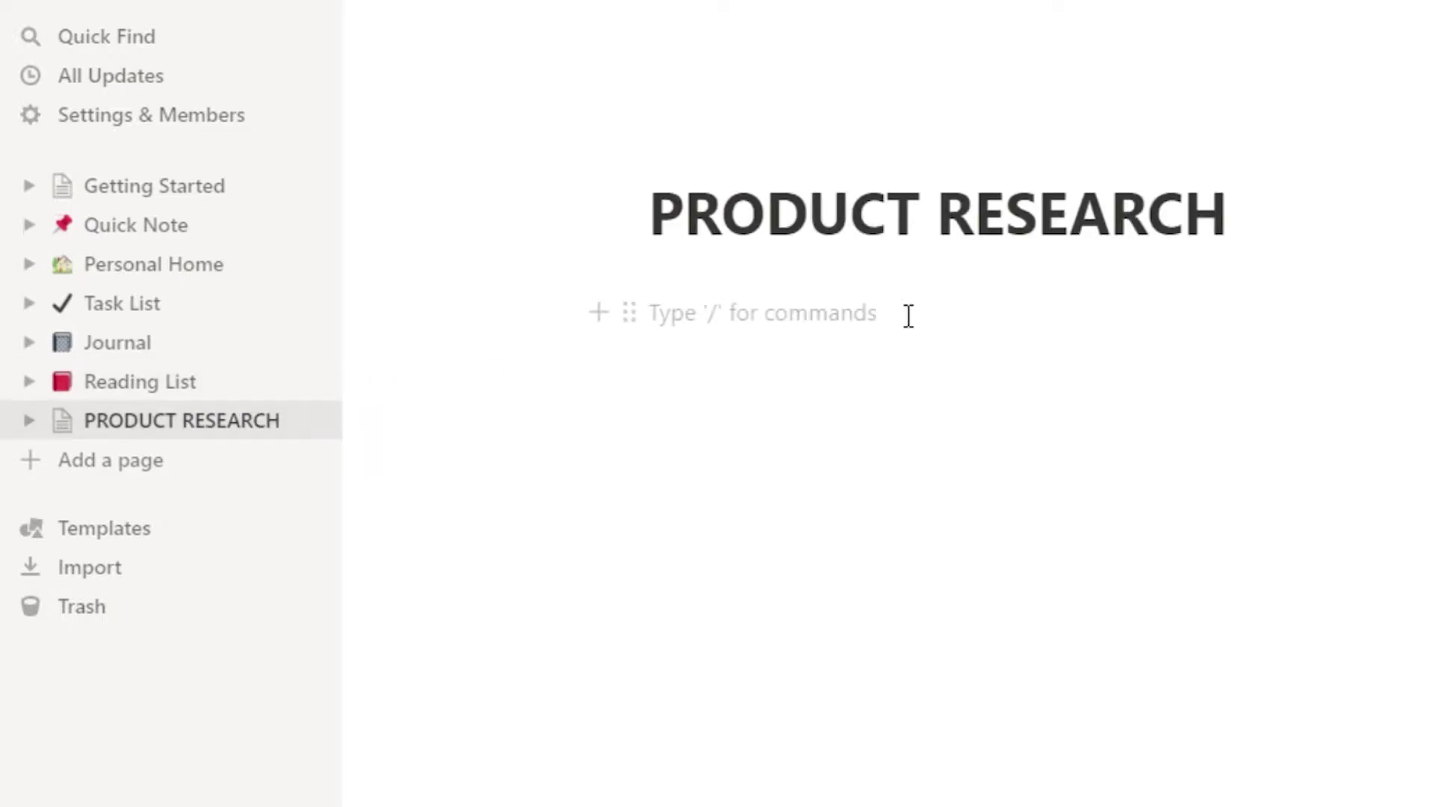
type("/")
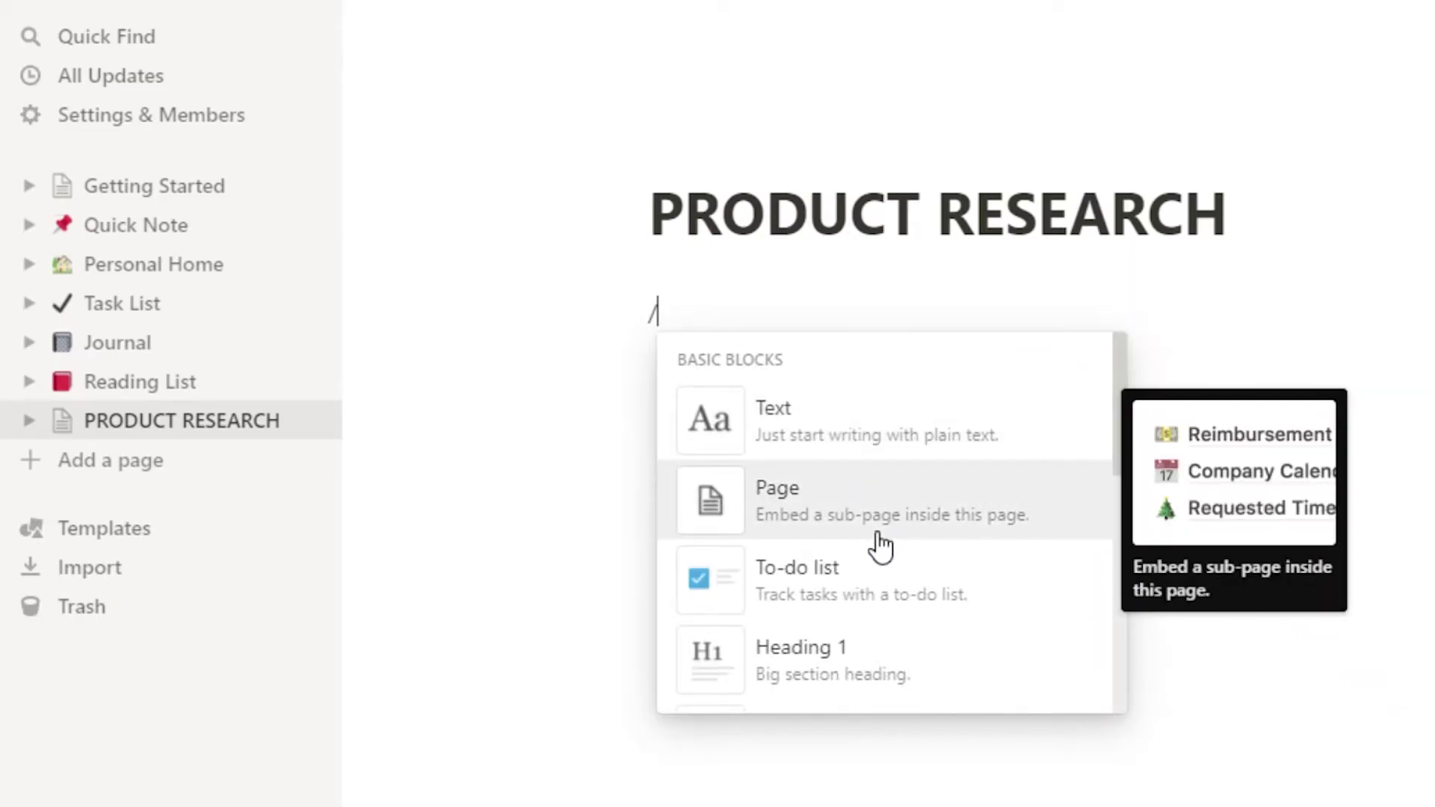
scroll(904, 570, "down", 2)
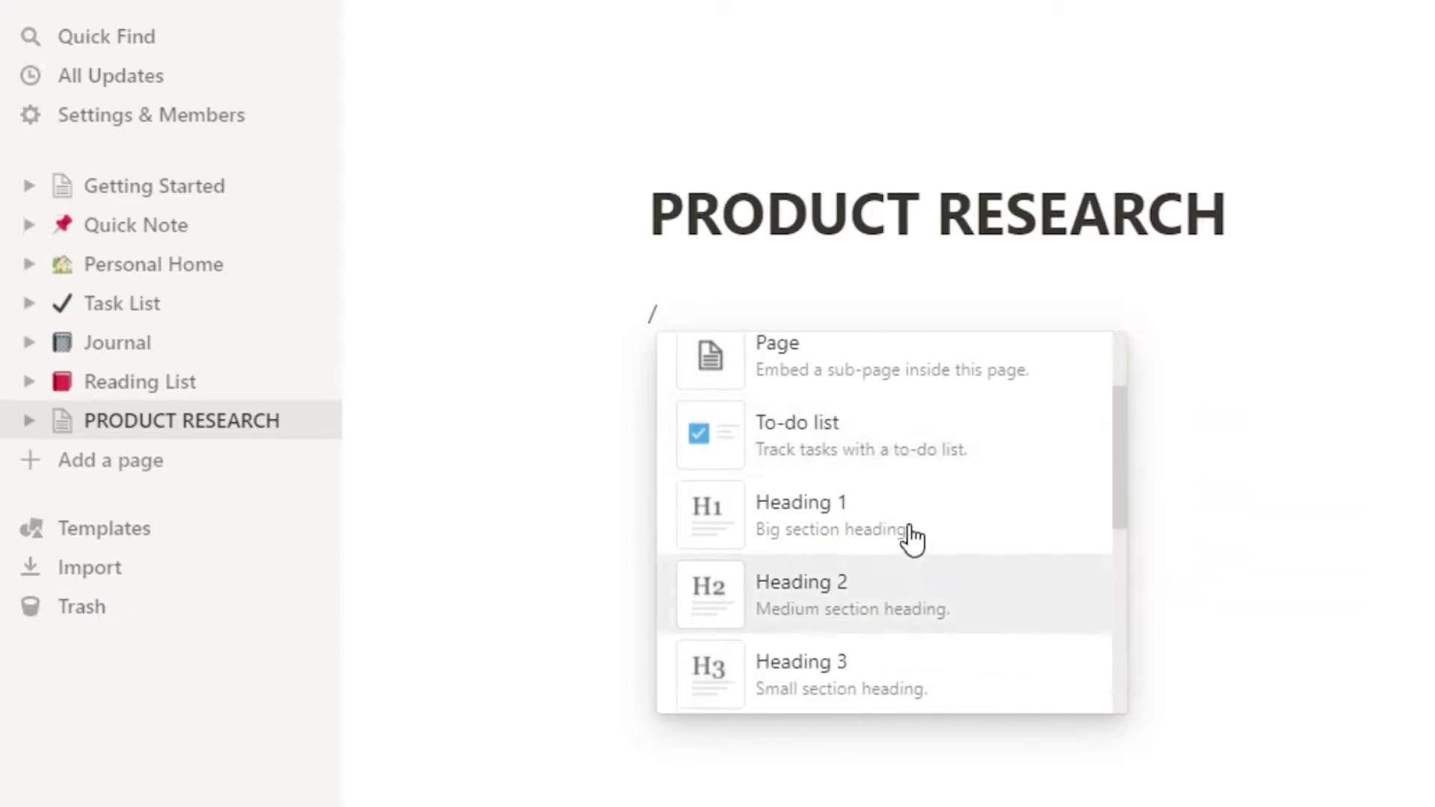
scroll(941, 529, "down", 5)
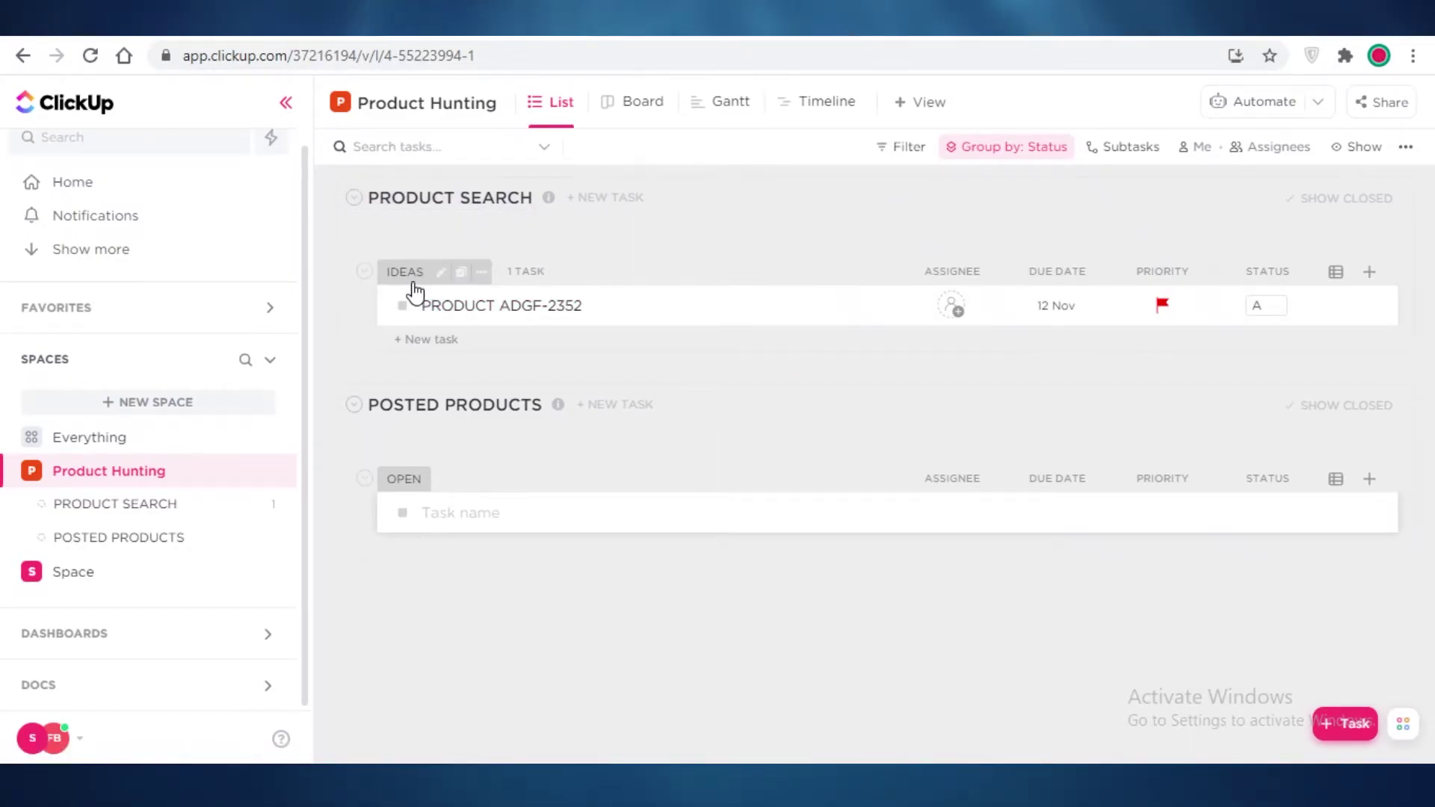
Create the FIND GOOD COLORING PENS task, assigned to Me and due 31 March 2022
left_click(1344, 724)
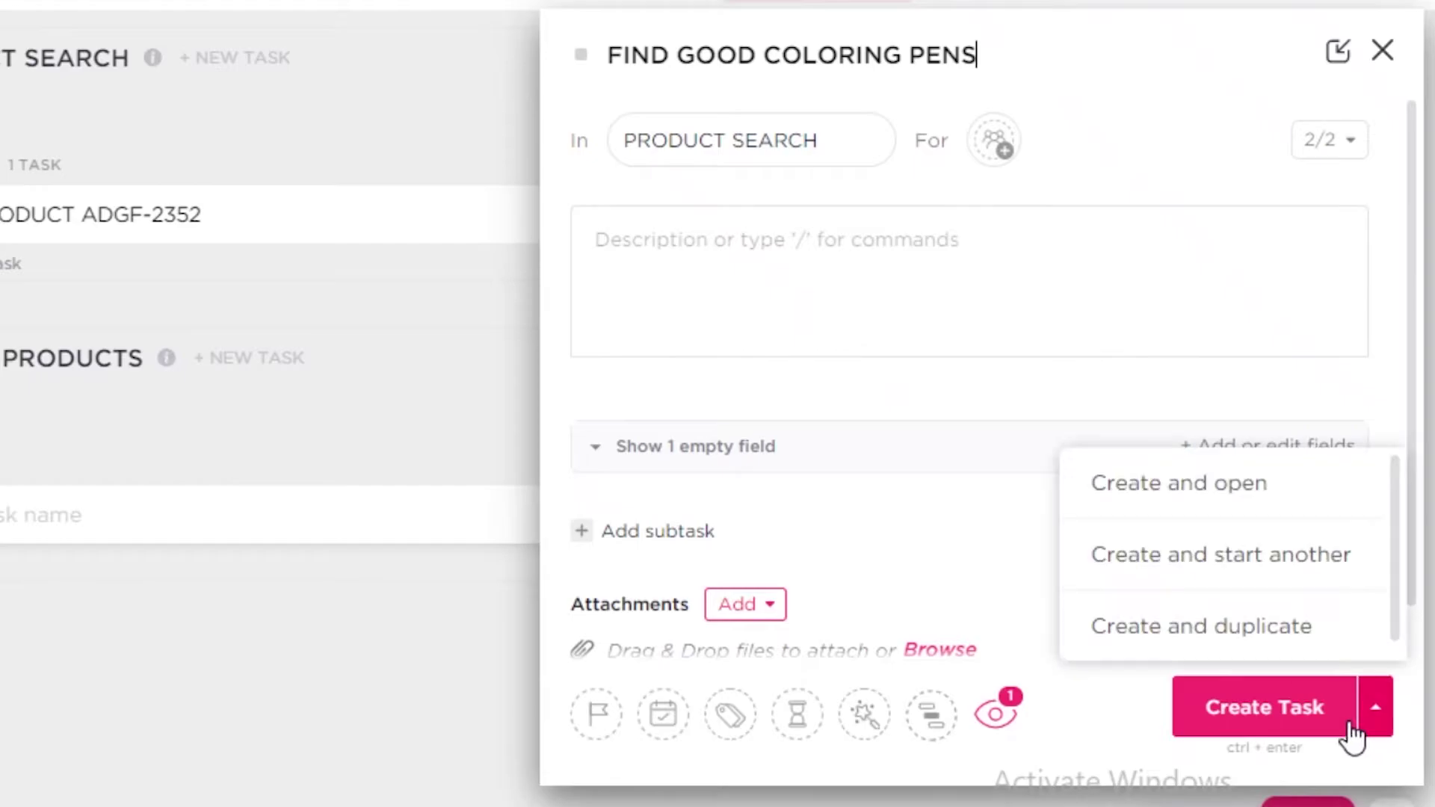
left_click(1330, 707)
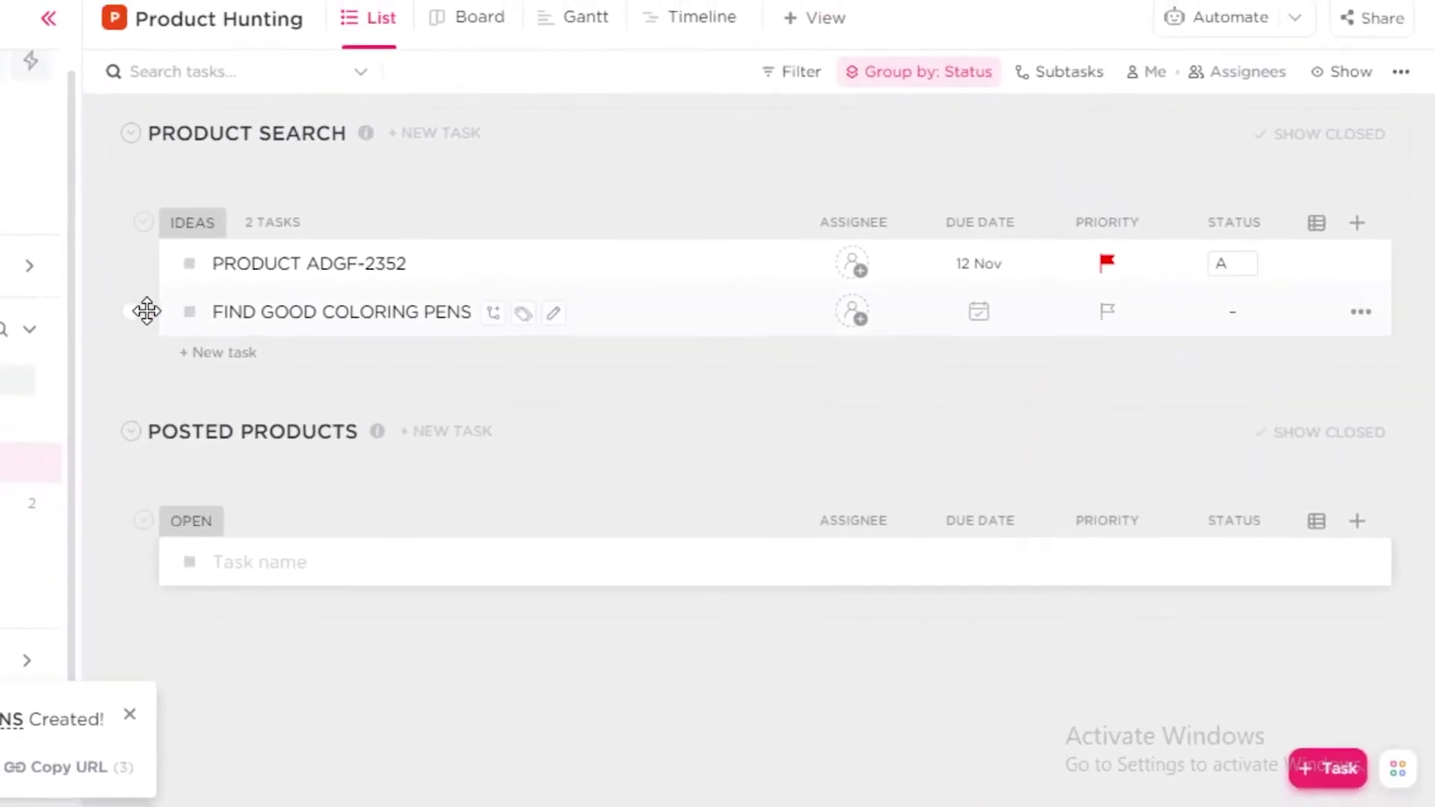
left_click(781, 275)
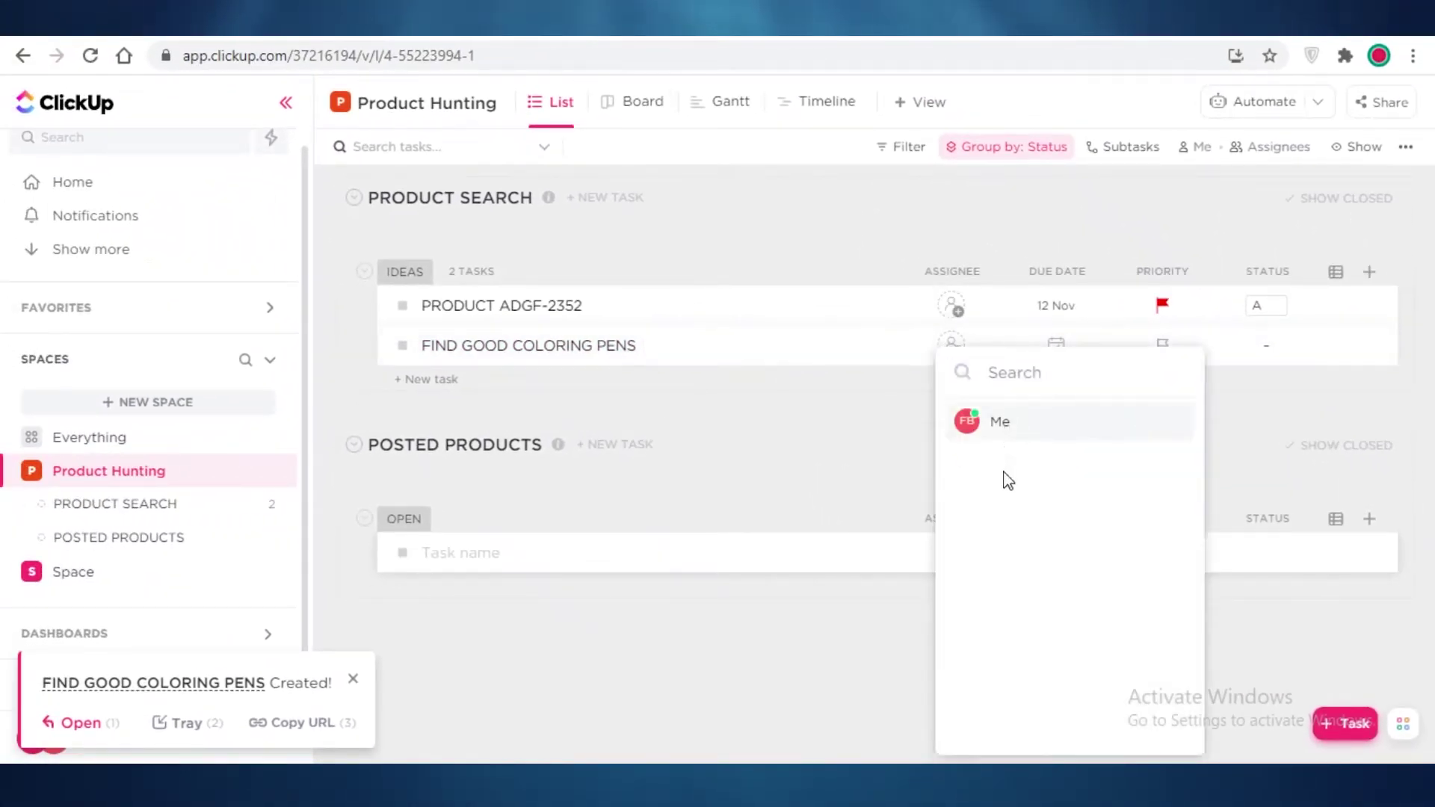
left_click(1016, 416)
left_click(1055, 345)
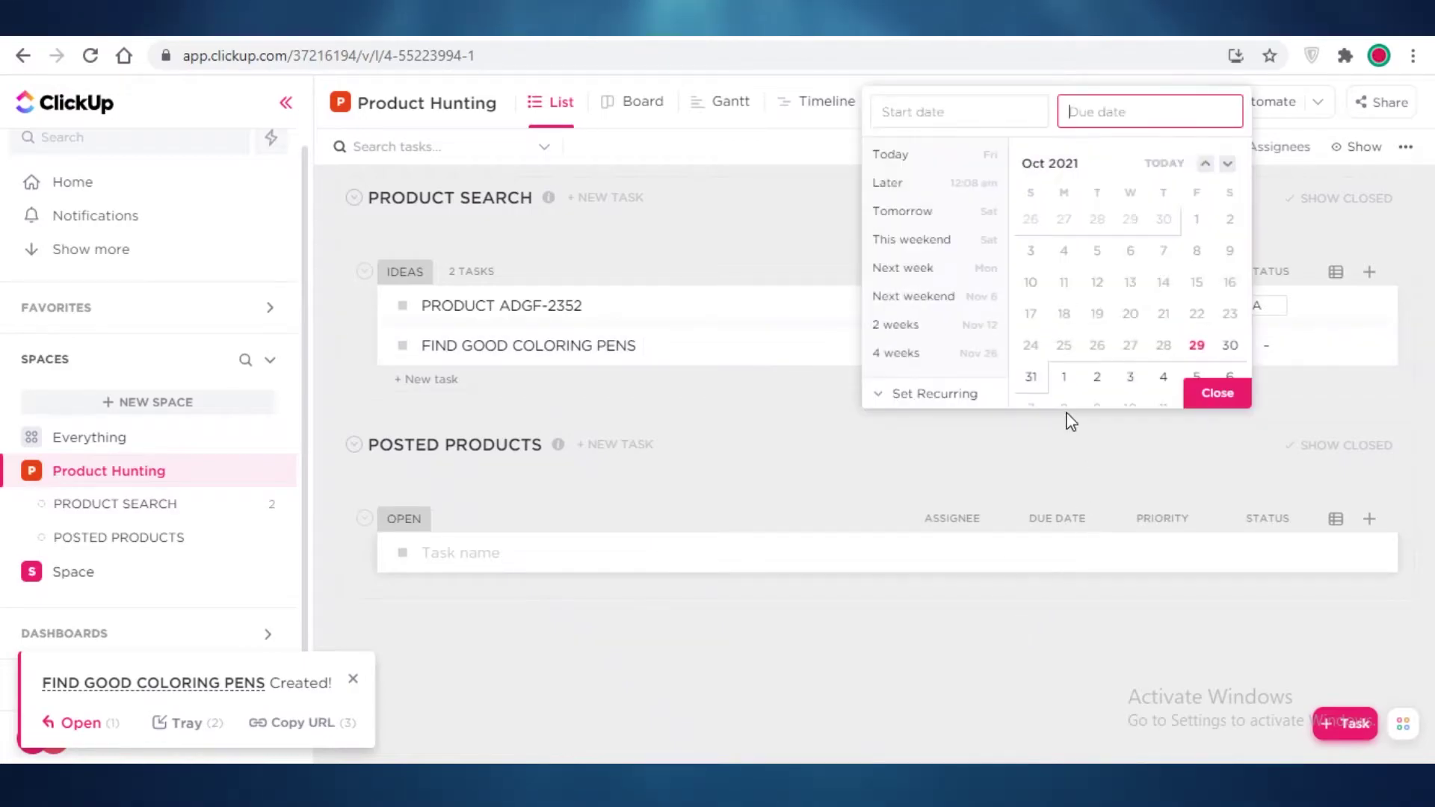
scroll(1166, 381, "down", 5)
left_click(1163, 345)
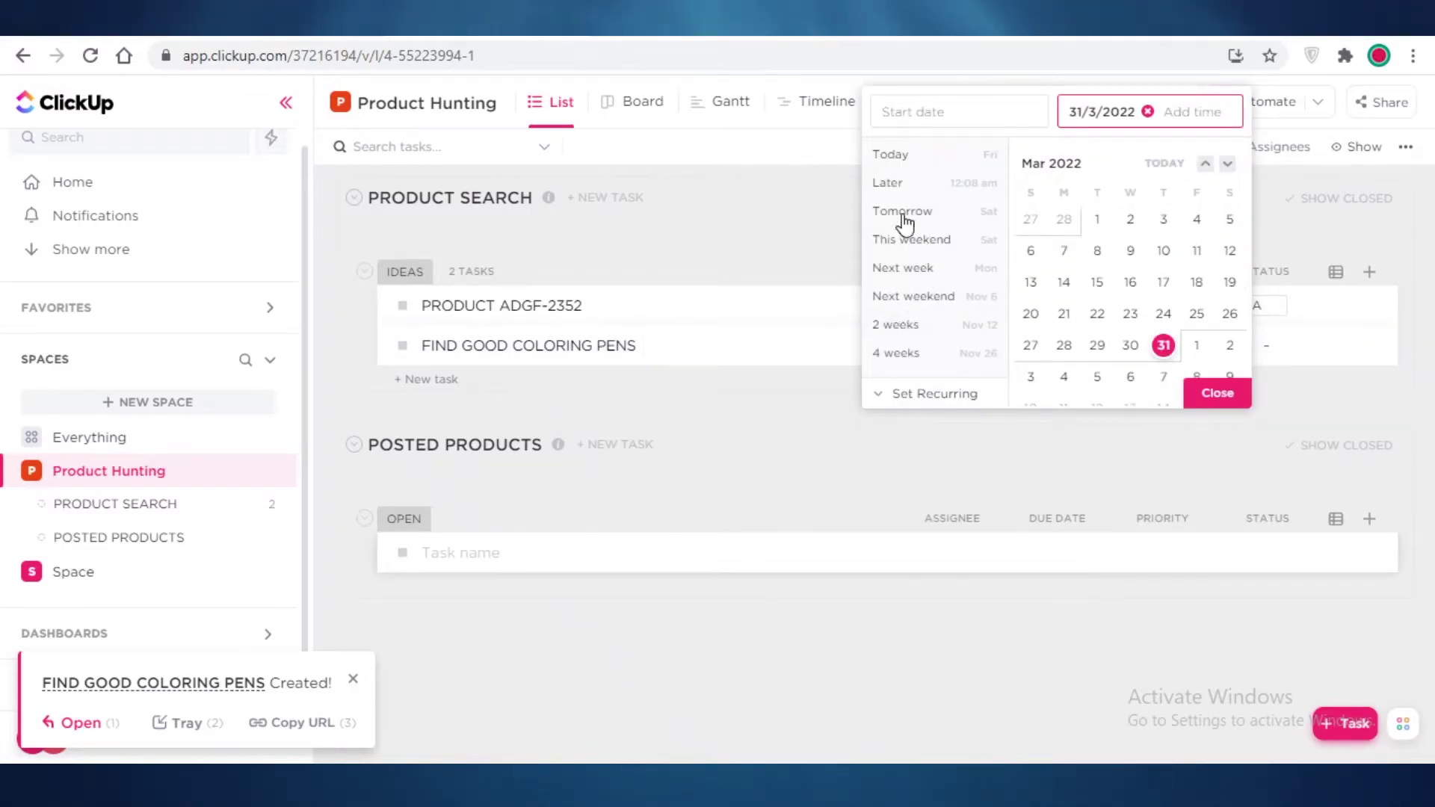
left_click(1119, 449)
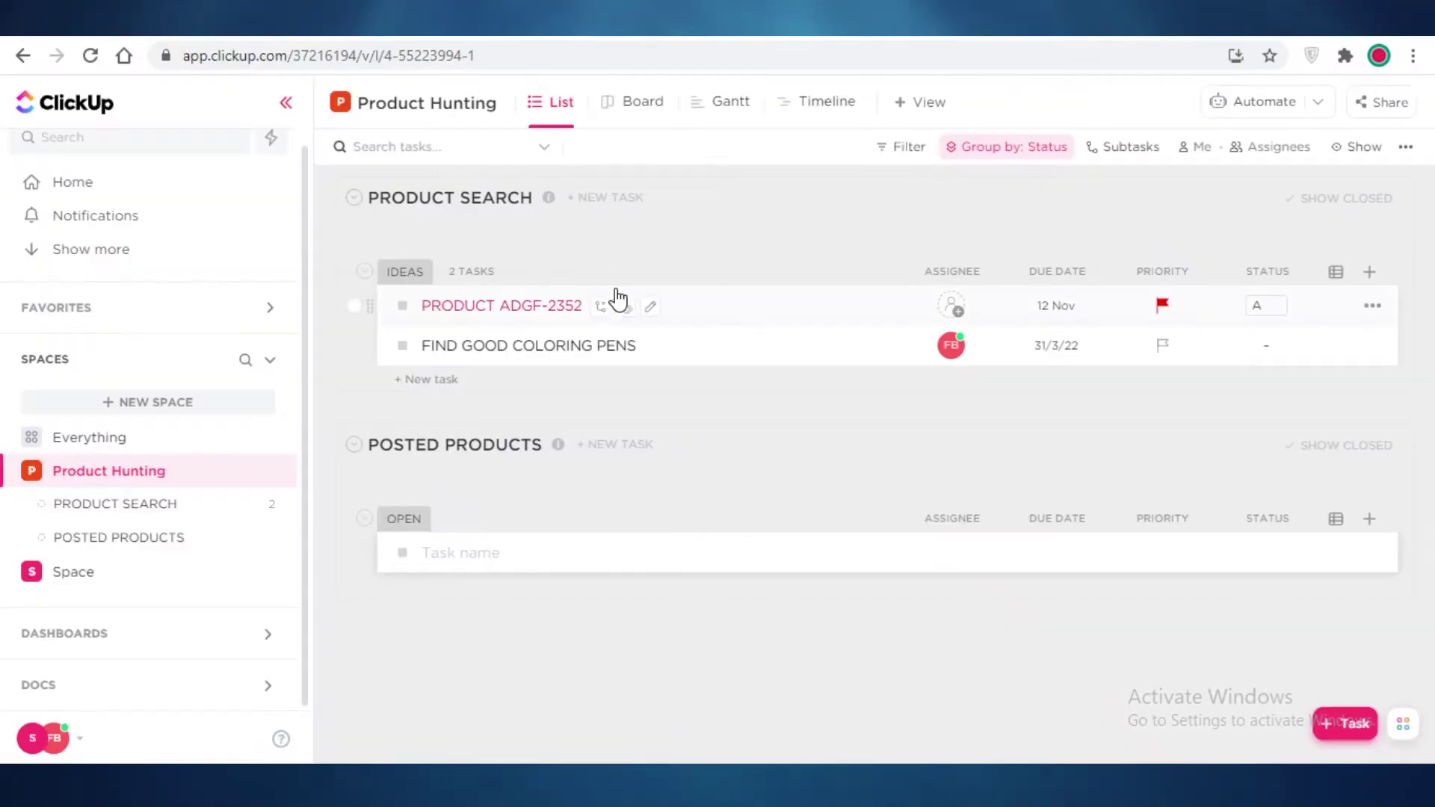
Change FIND GOOD COLORING PENS from IDEAS to APPROVED, then close it and reload the list
left_click(768, 355)
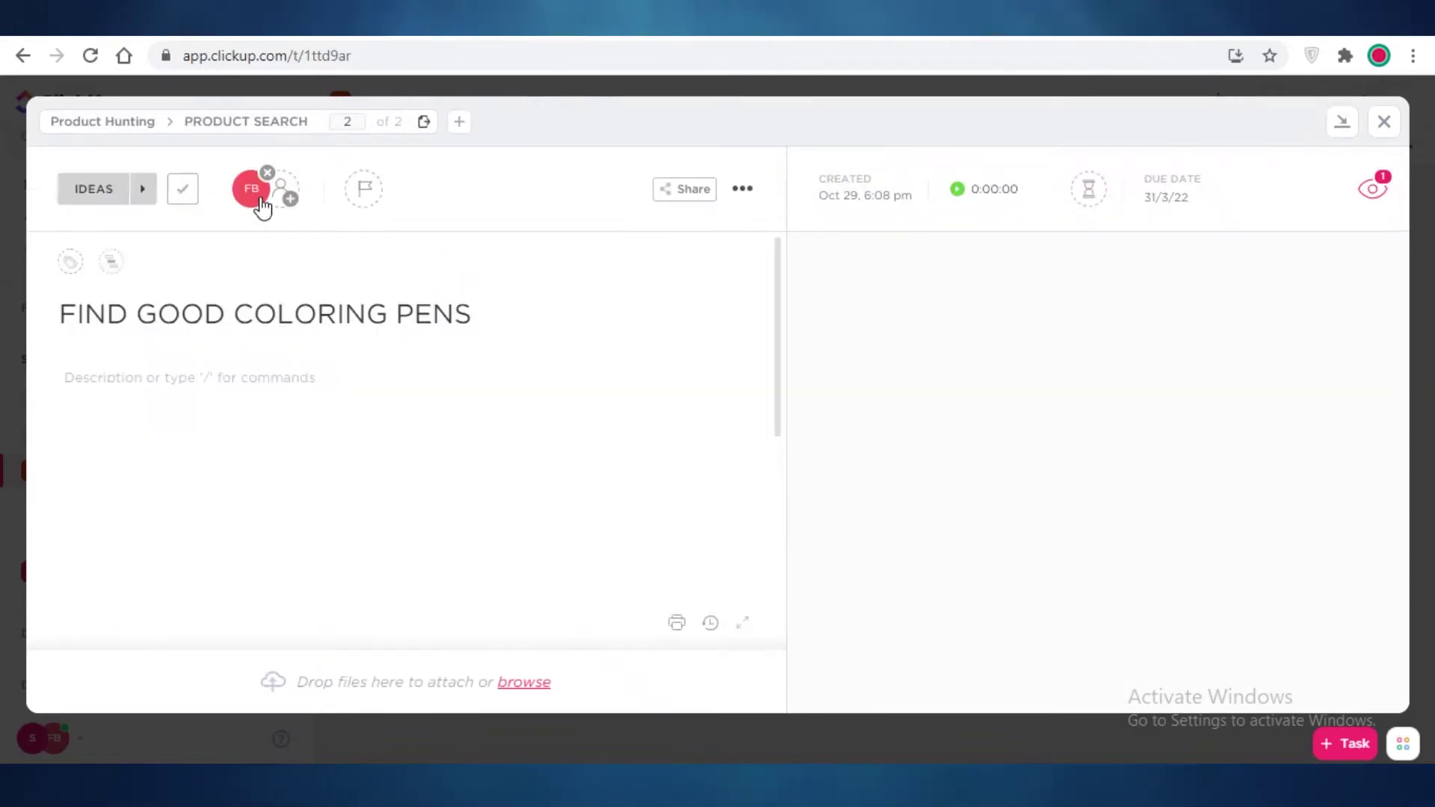
left_click(99, 191)
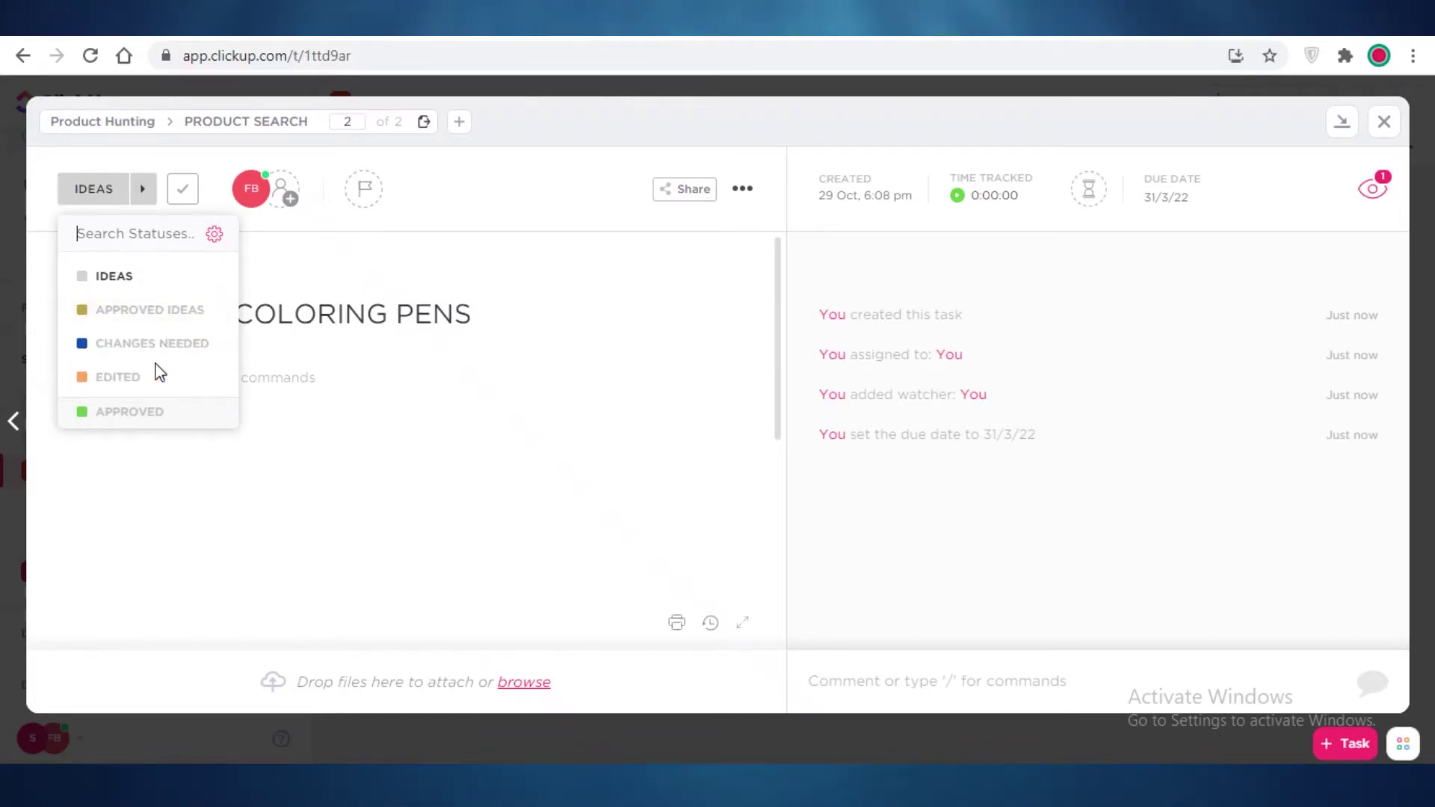
left_click(163, 415)
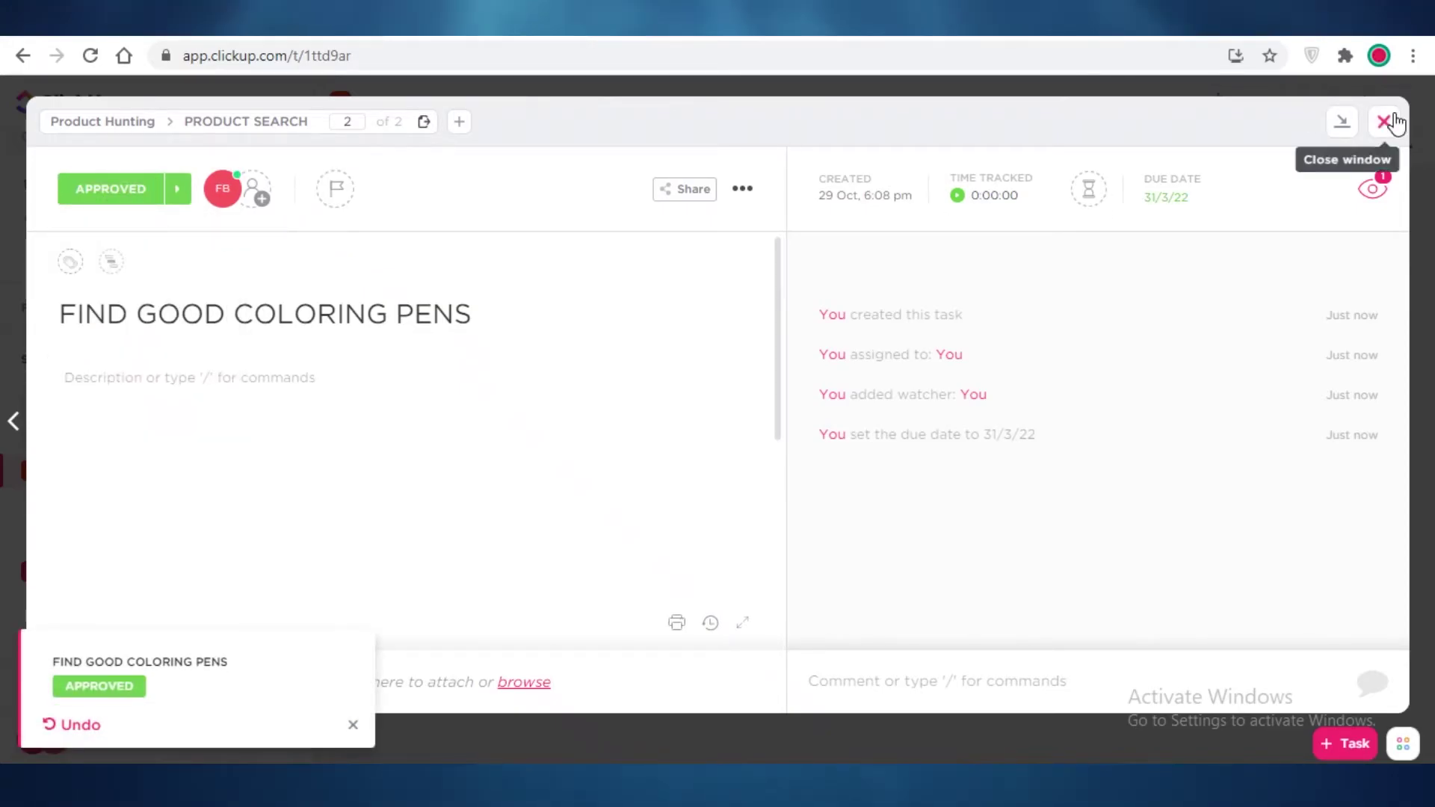
left_click(1384, 121)
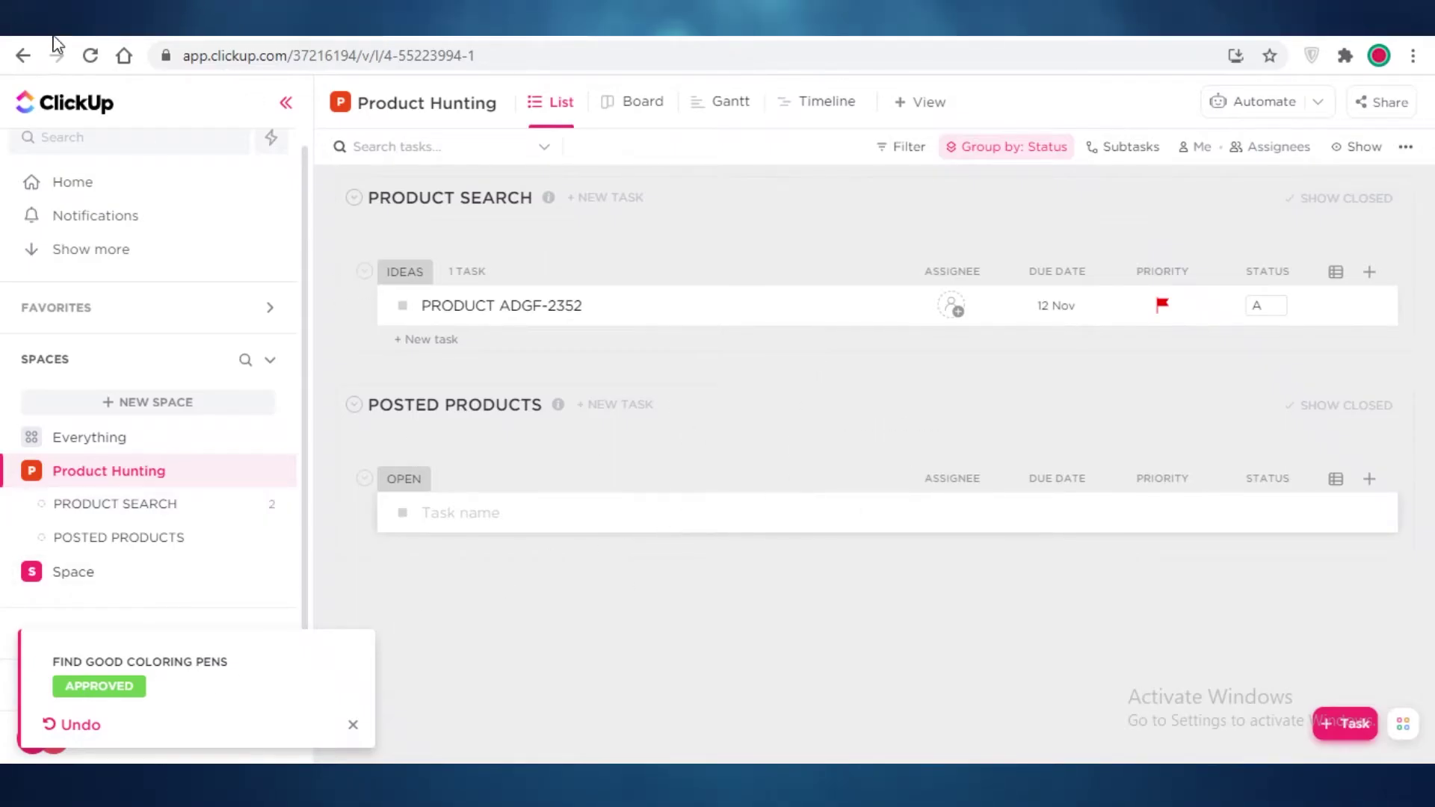
left_click(86, 63)
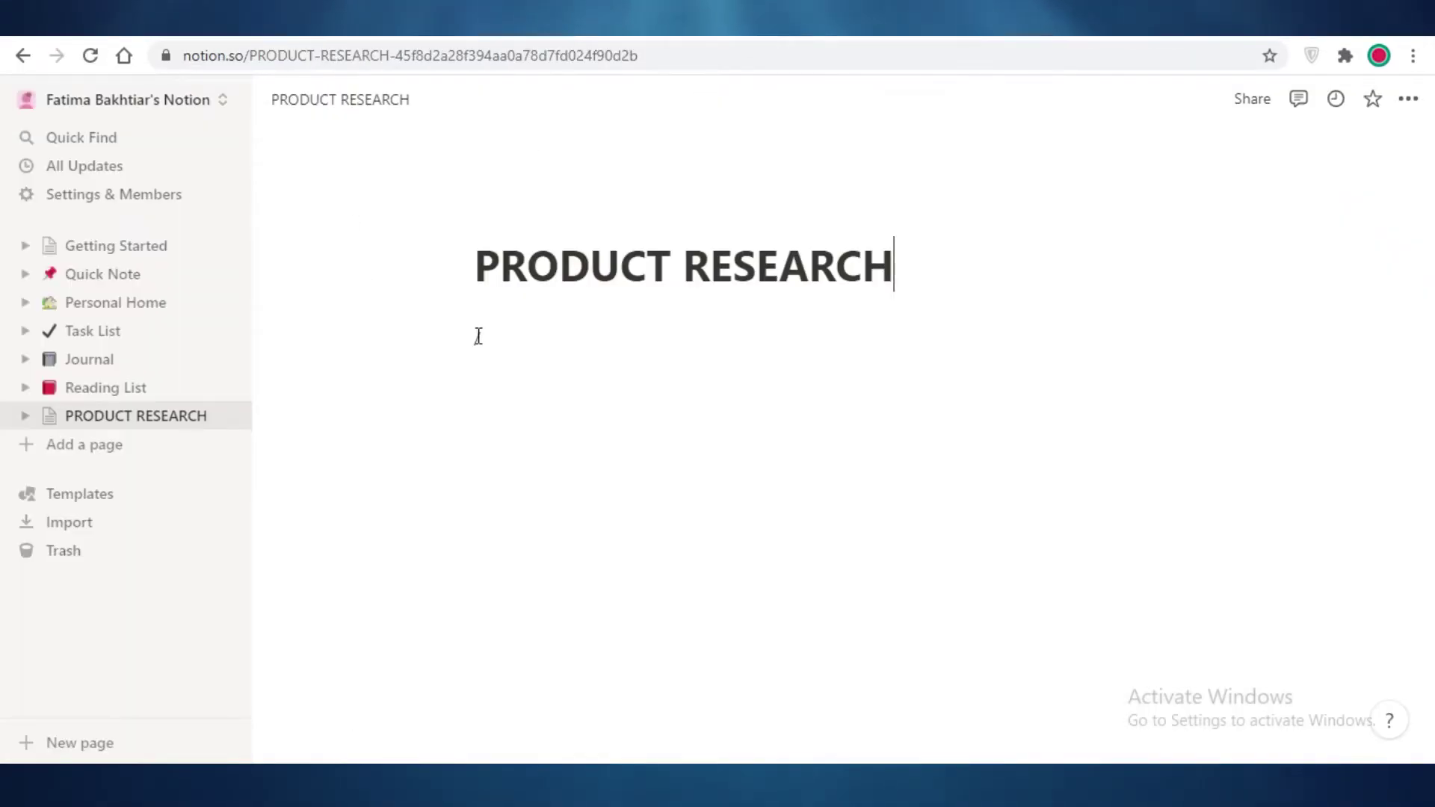
Add to-do items PRODUCT 1252 and FIND GOOD PENS TO SELL, then open the / menu for a divider
left_click(478, 336)
type("/")
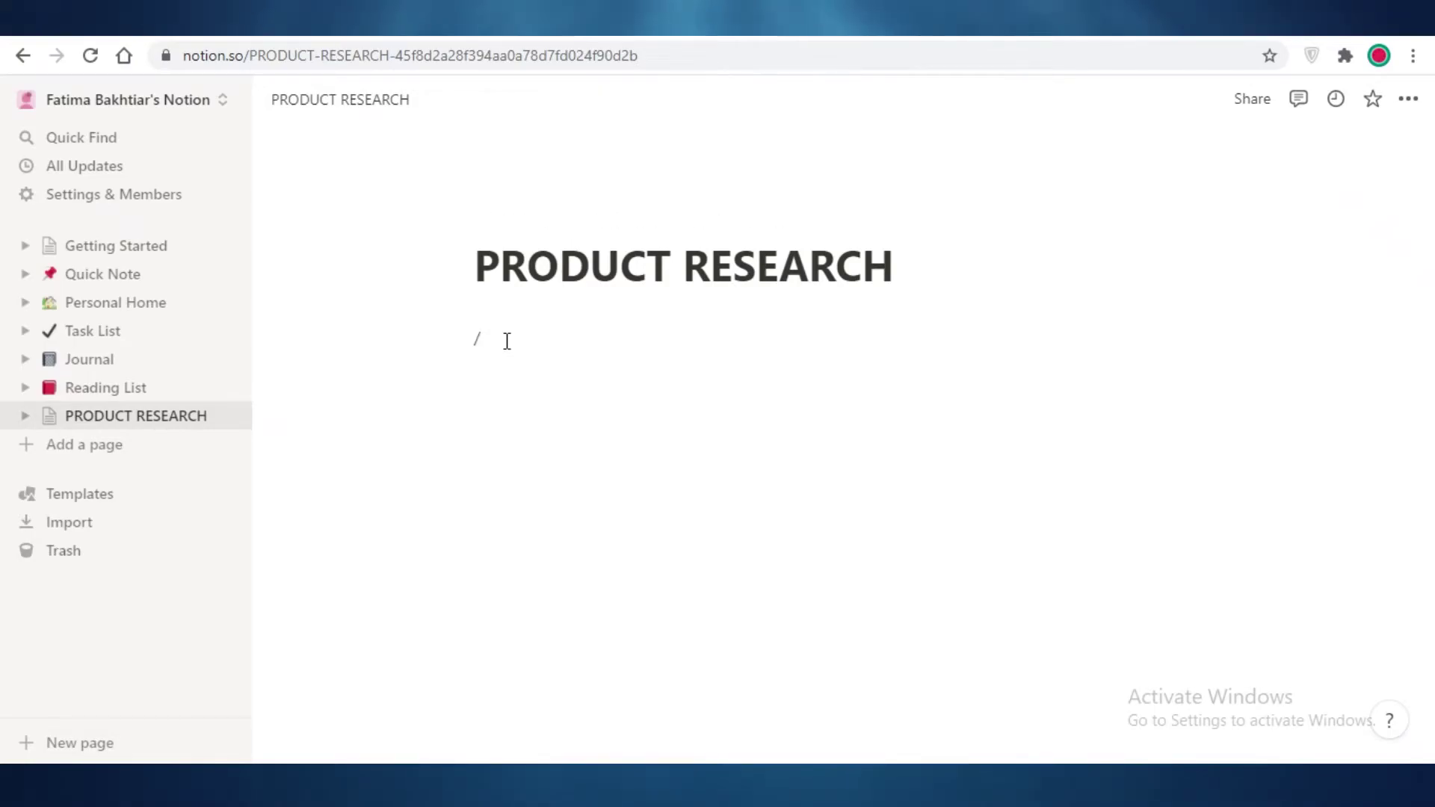
key("Return")
key("BackSpace")
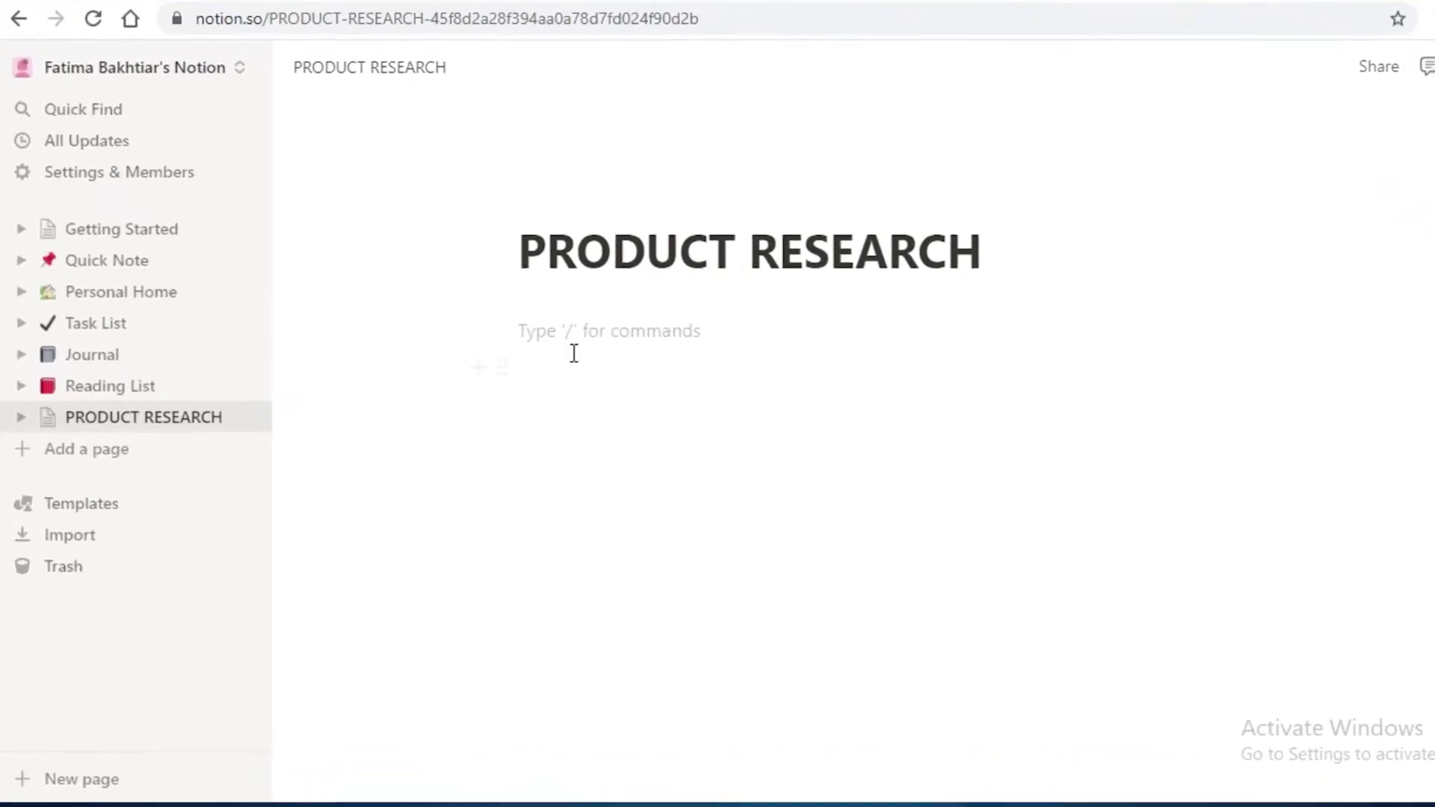
type("/")
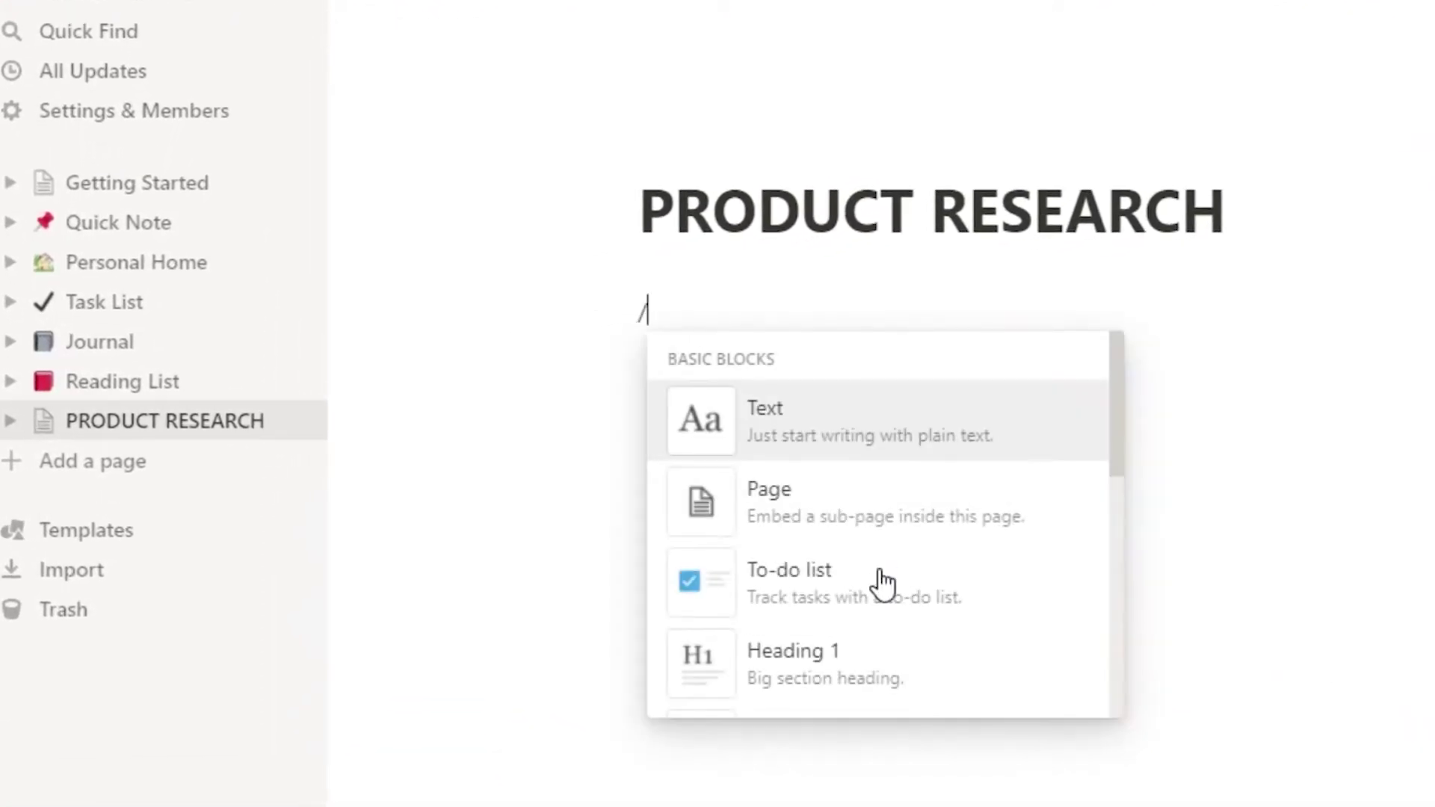
left_click(882, 569)
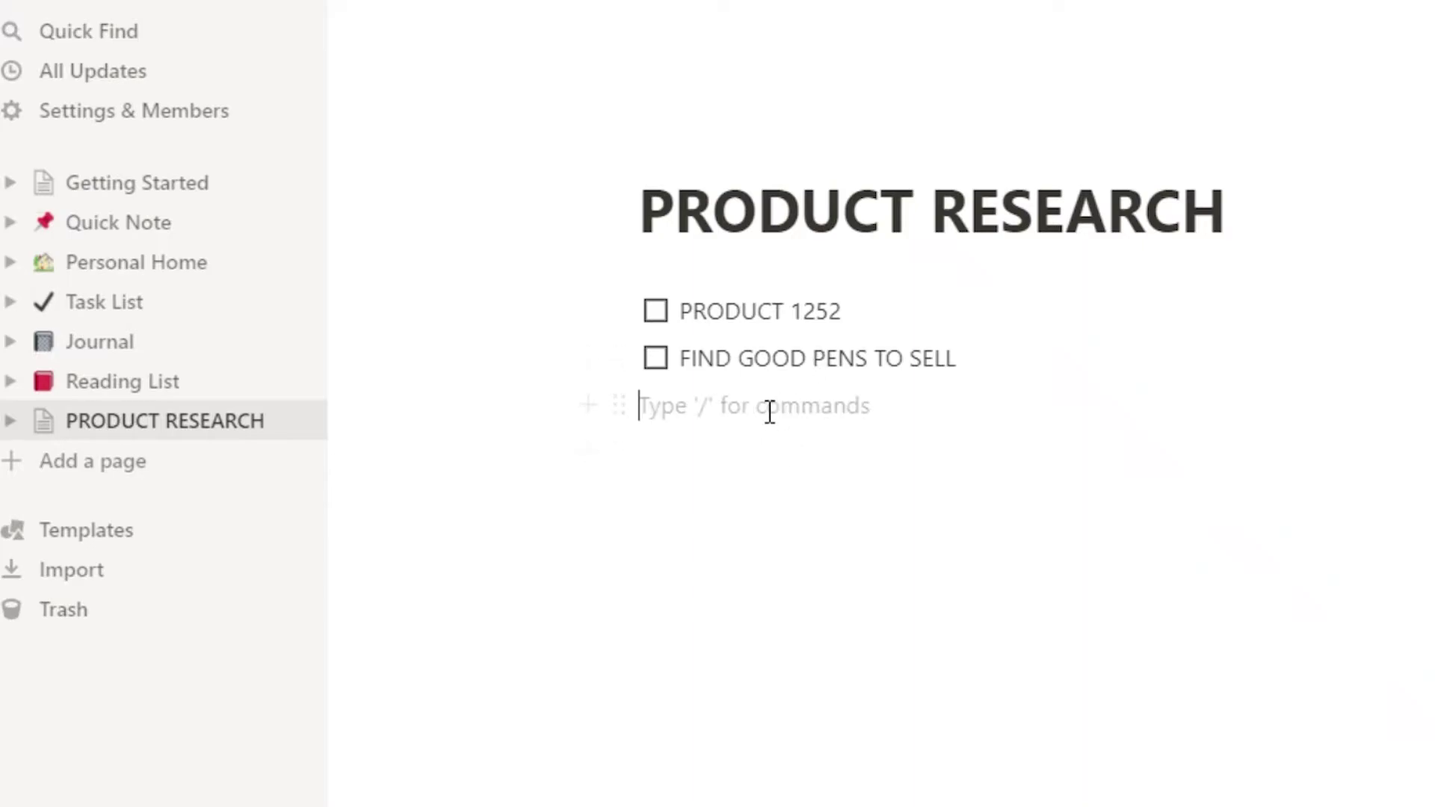
type("/")
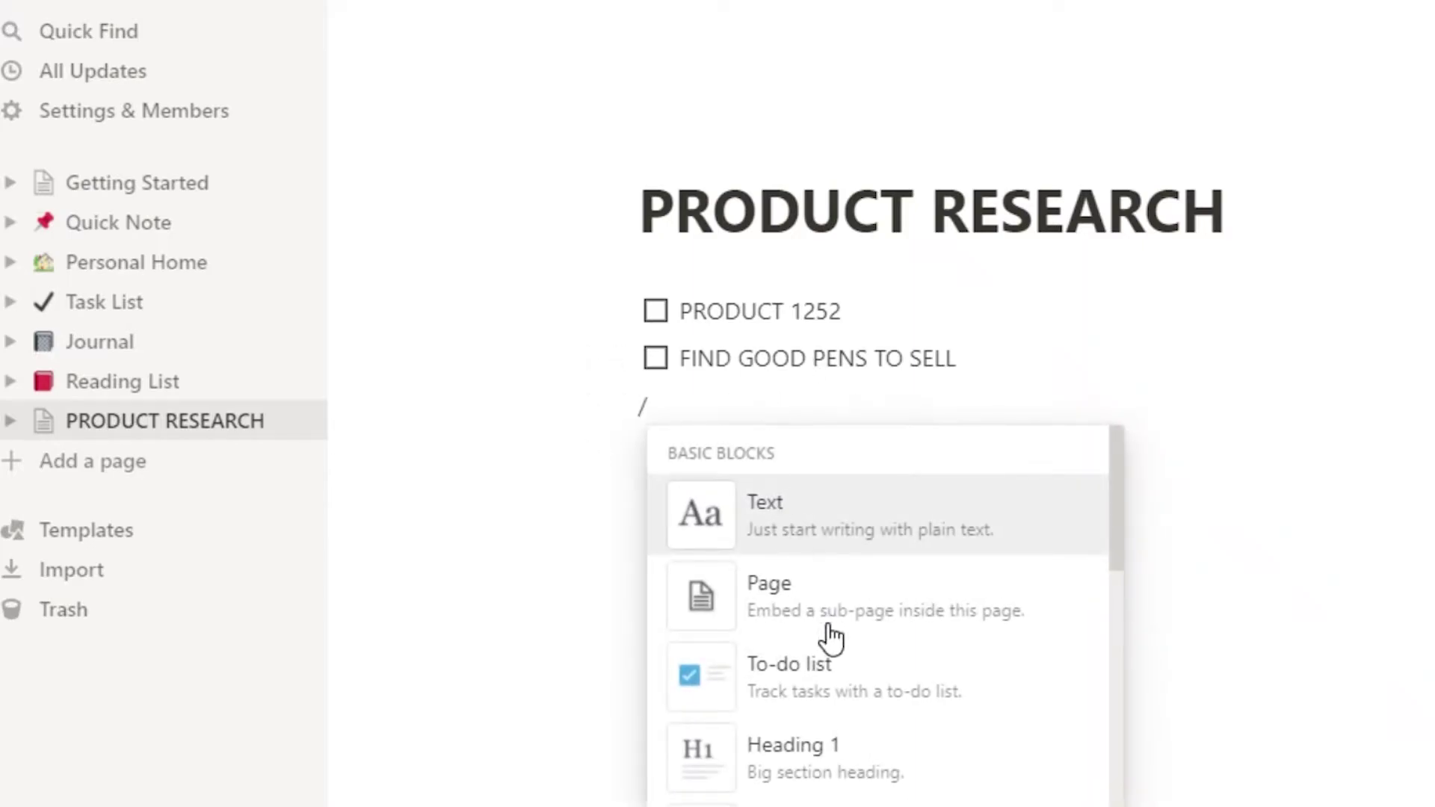
scroll(829, 637, "down", 5)
Insert a divider below the to-dos and add a plain text line beneath it
left_click(826, 720)
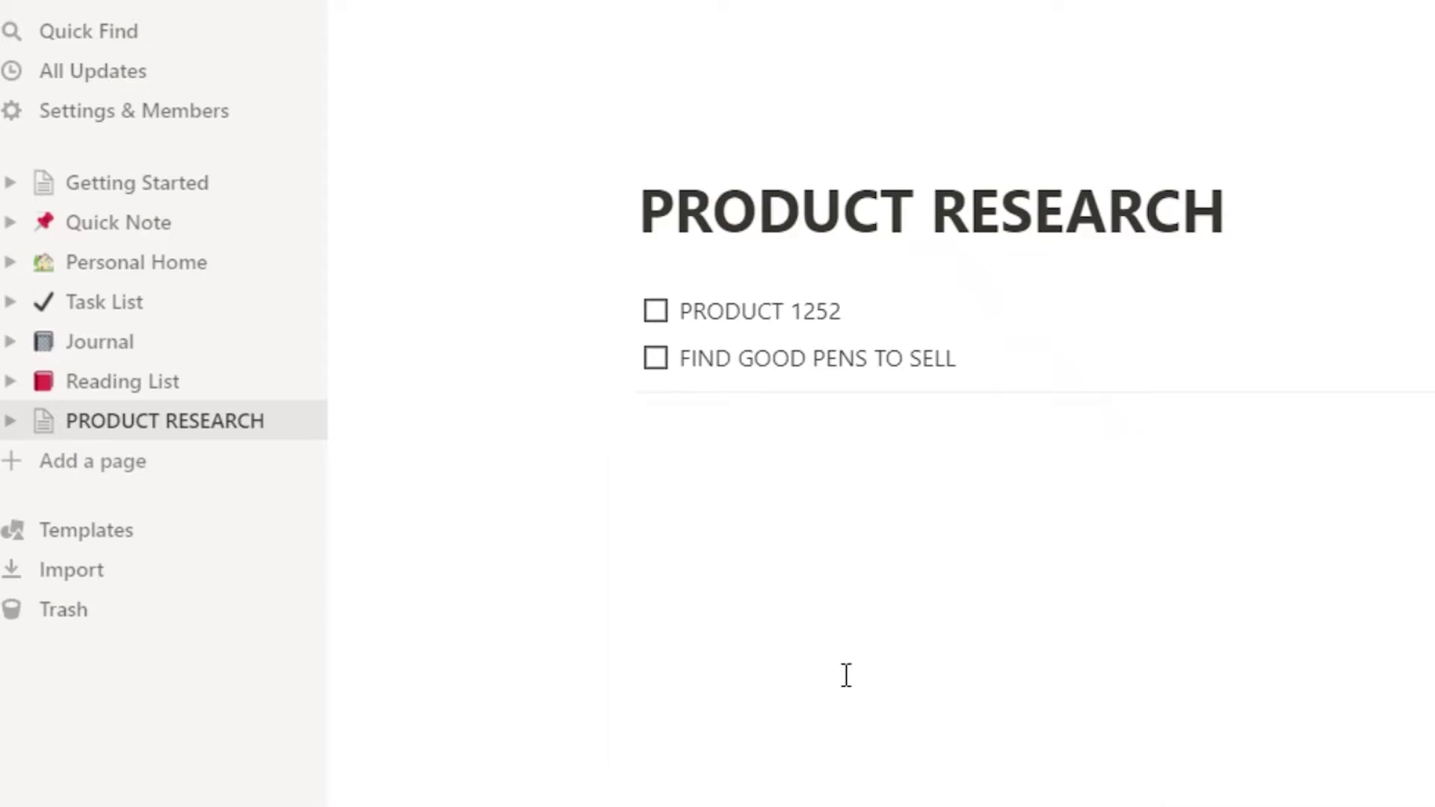
type("/")
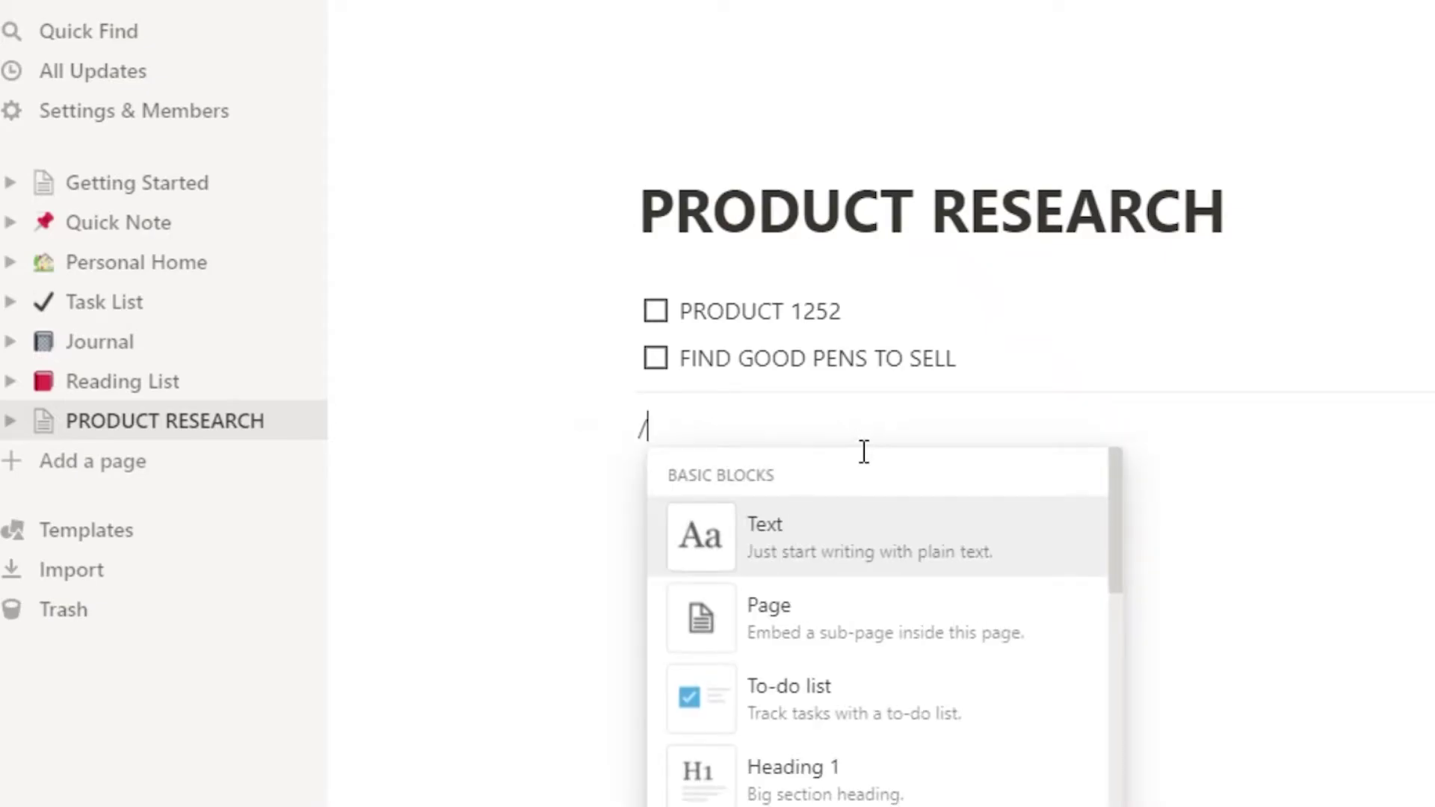
left_click(801, 534)
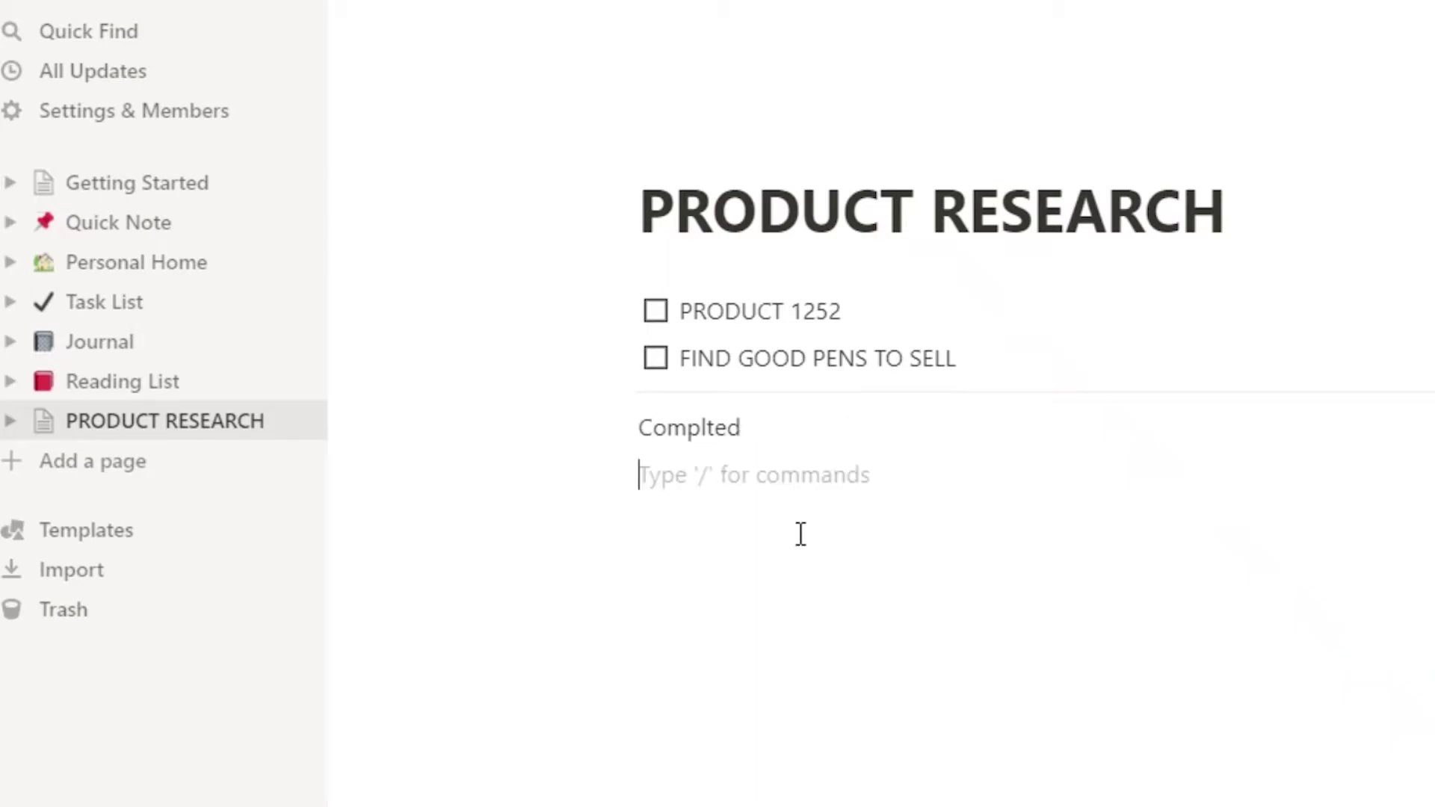
Browse the / block menu, close it without inserting, and select the FIND GOOD PENS TO SELL block
type("/")
scroll(822, 568, "down", 5)
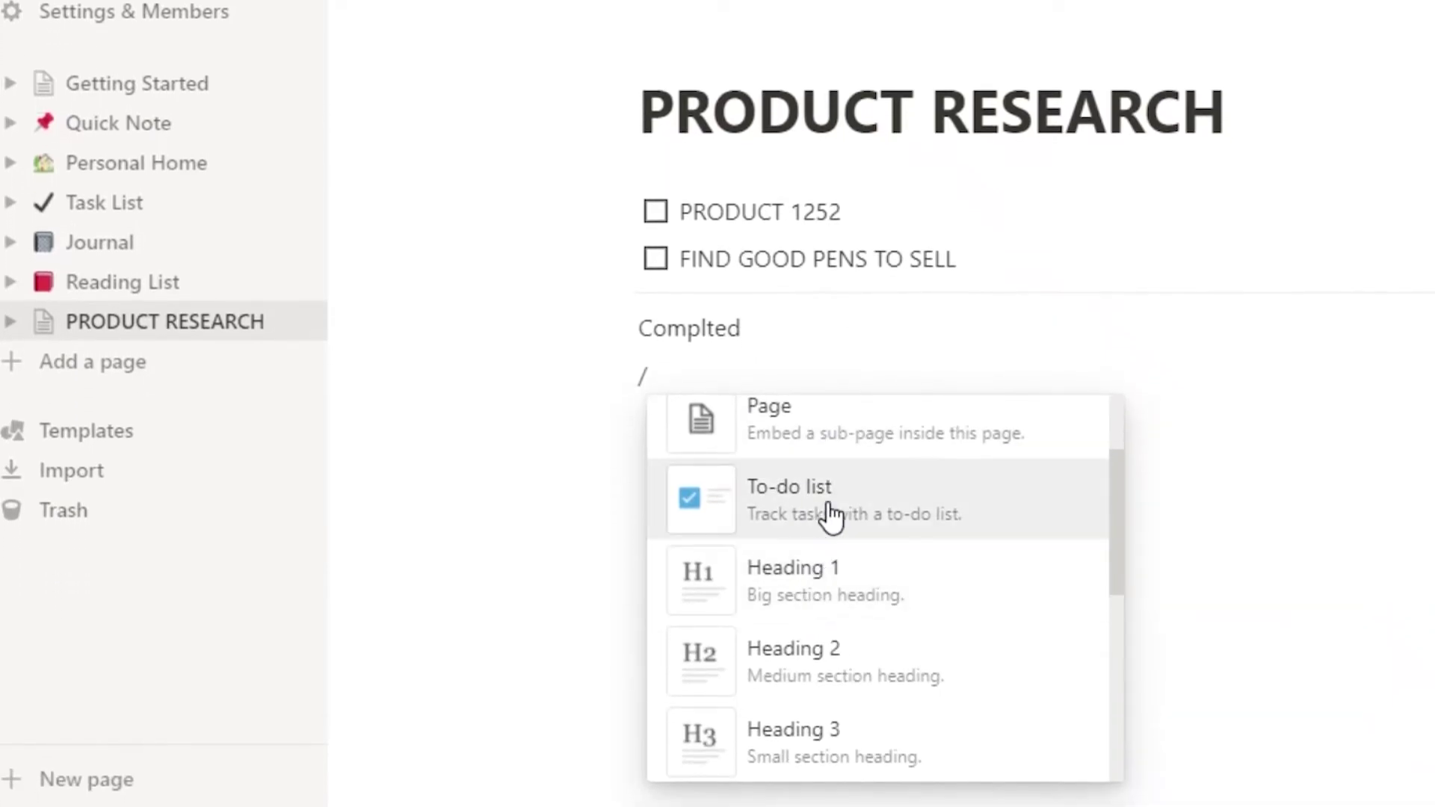
scroll(827, 673, "down", 12)
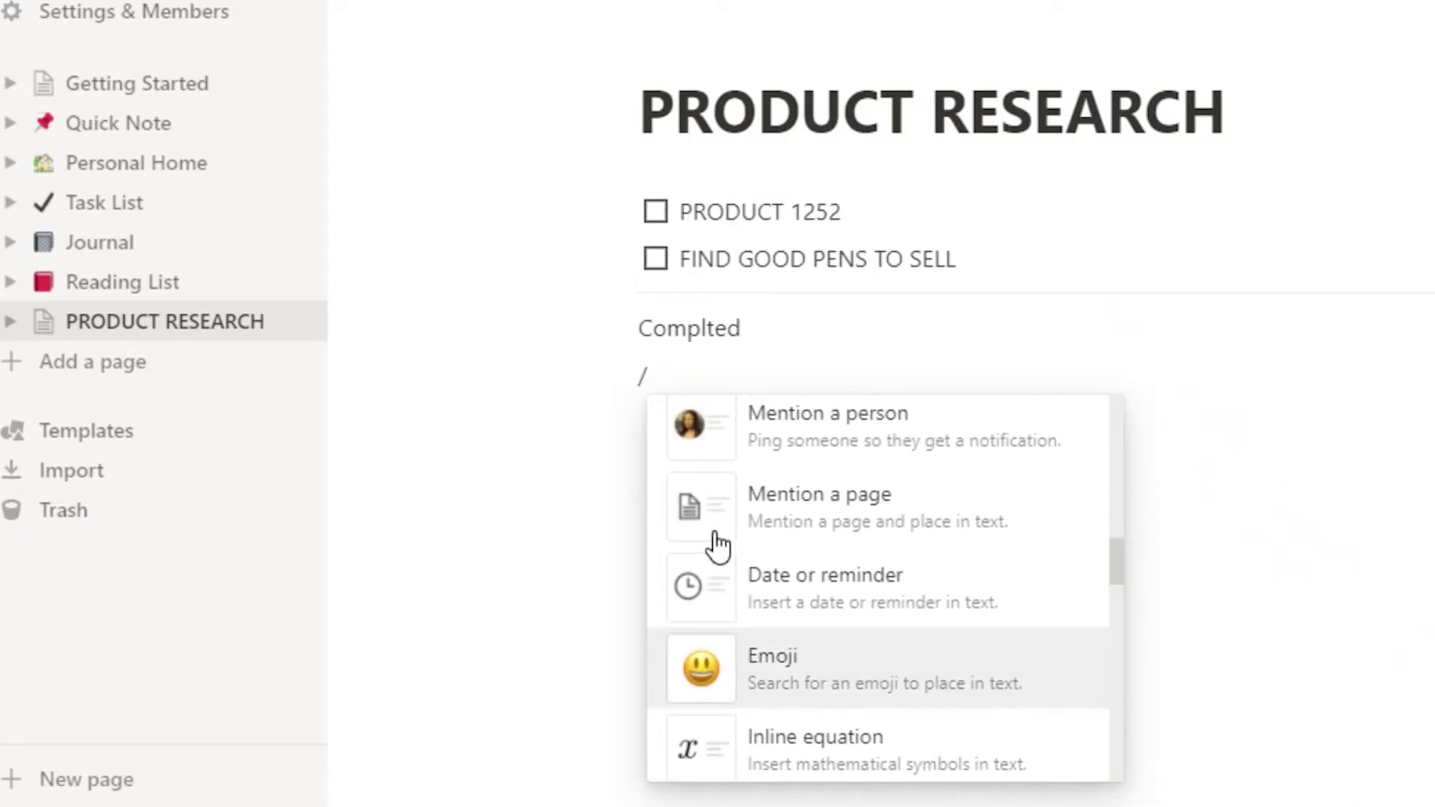
scroll(755, 532, "down", 5)
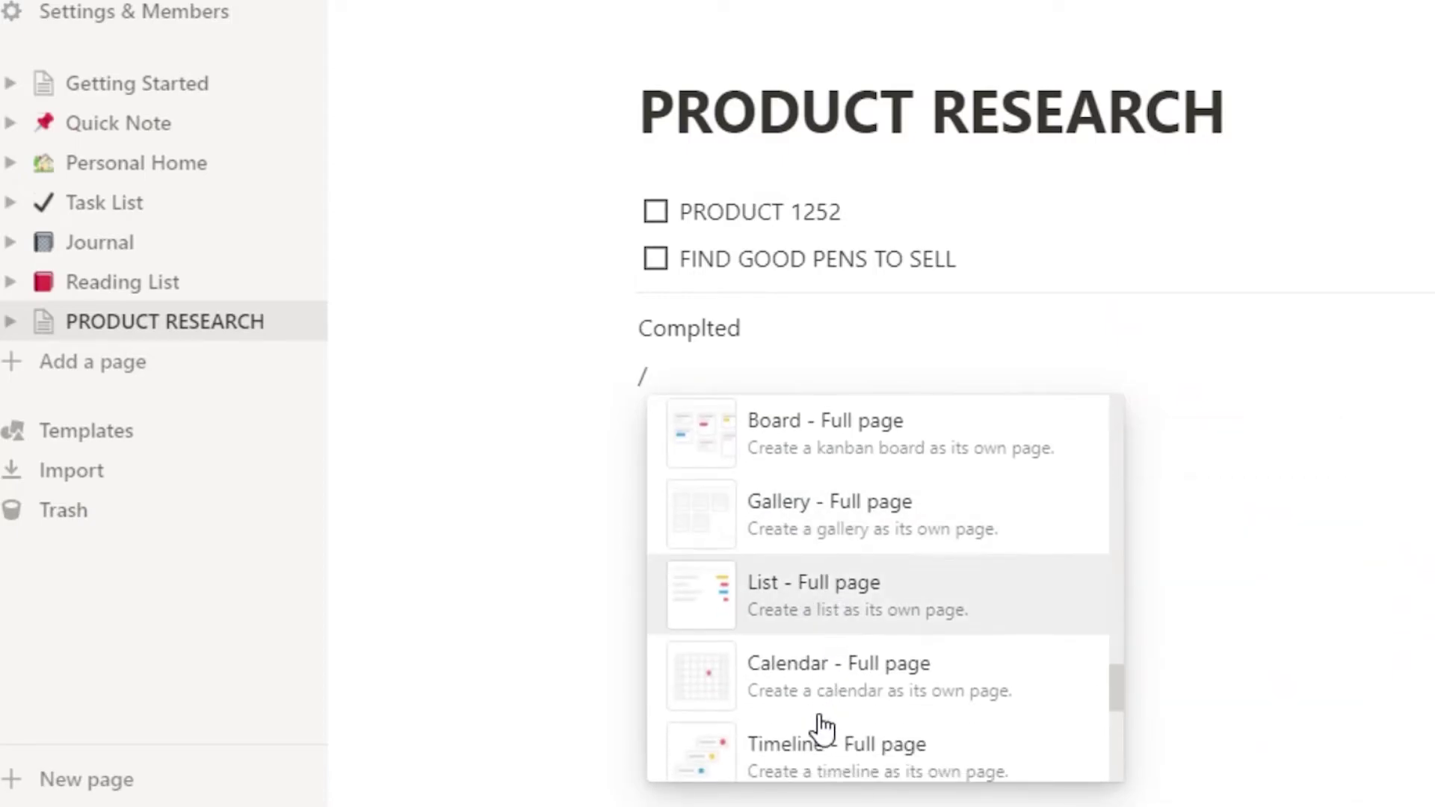
scroll(822, 673, "down", 2)
scroll(803, 478, "up", 8)
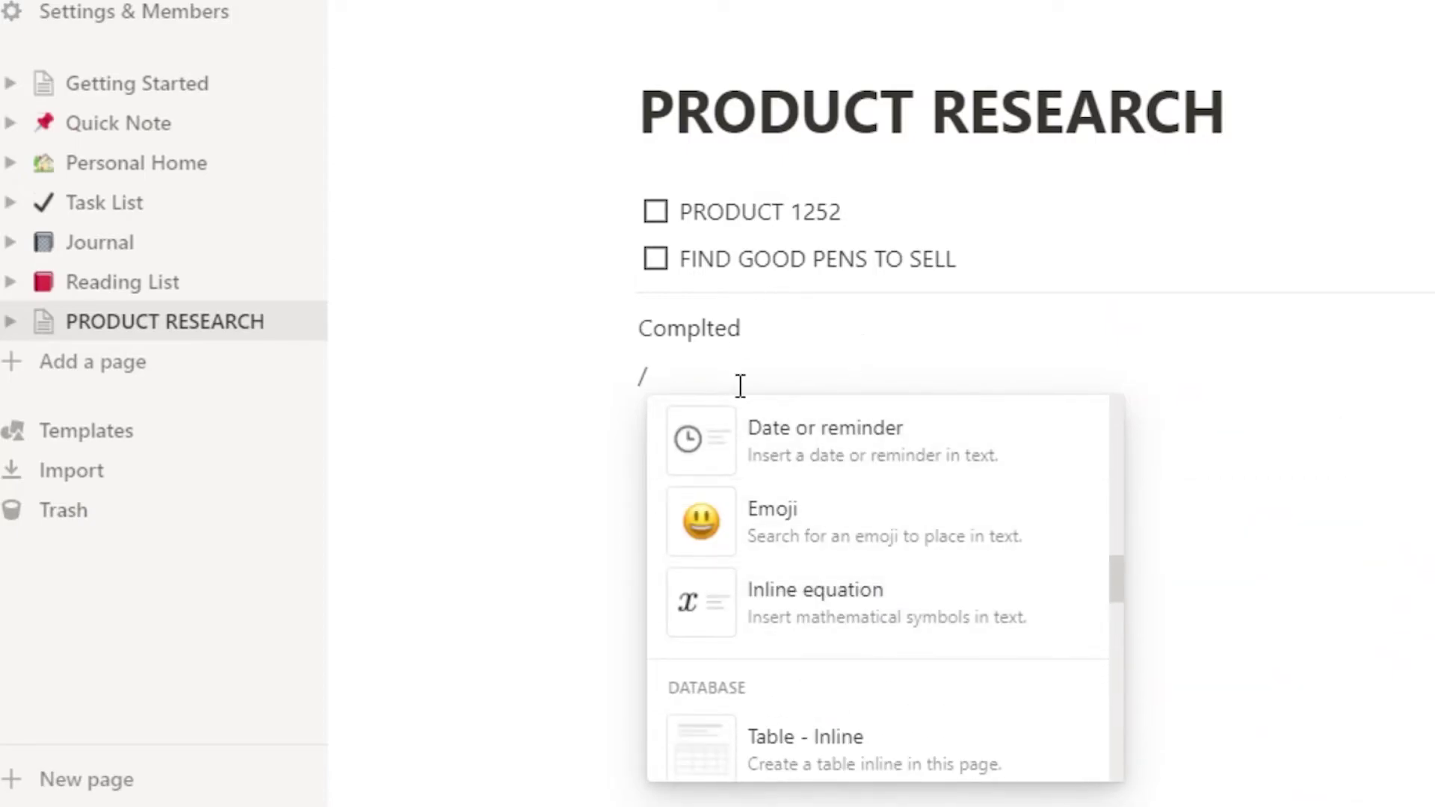
left_click(705, 323)
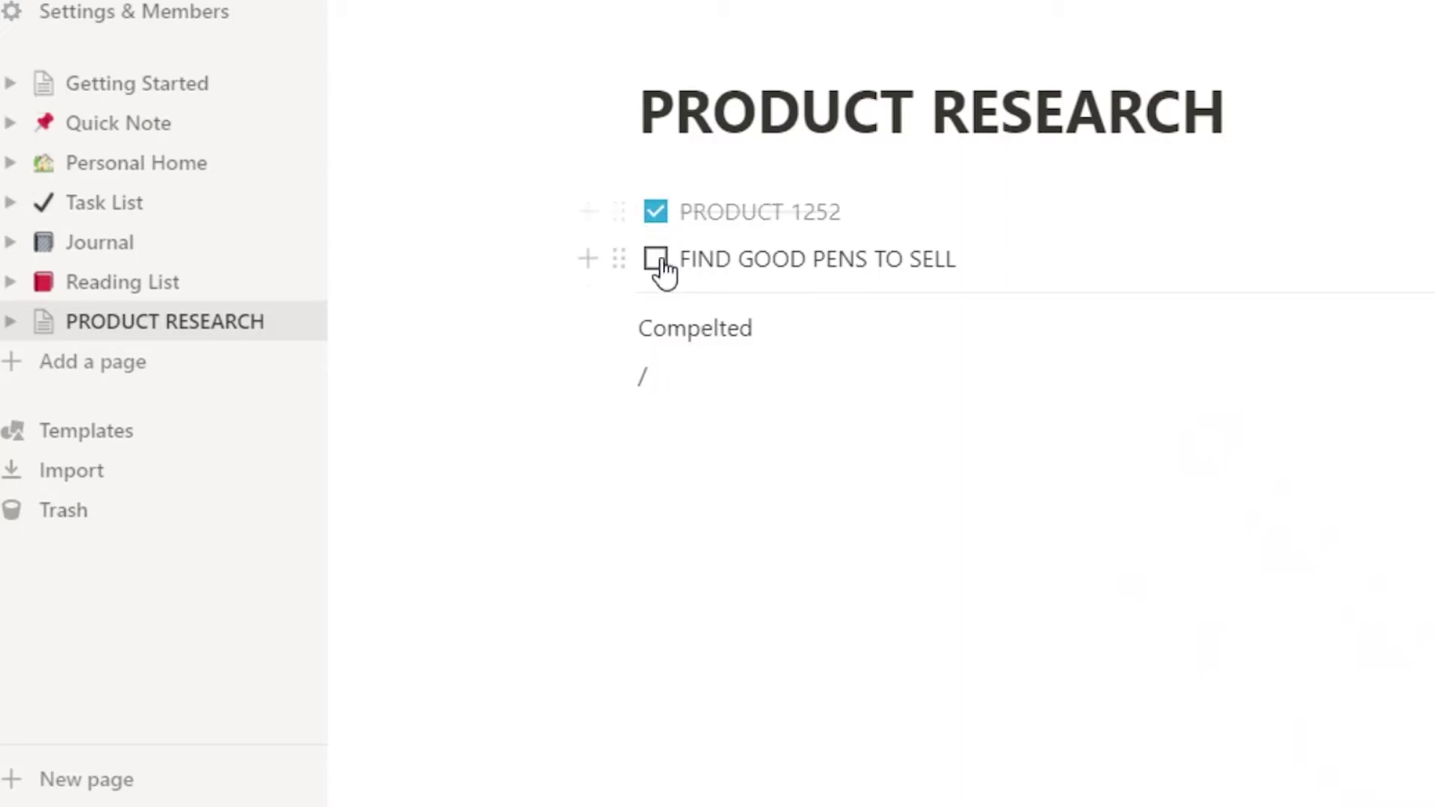
left_click_drag(663, 273, 651, 274)
Clear the block selection, start a new block below the slash line, and browse the / menu
left_click(786, 108)
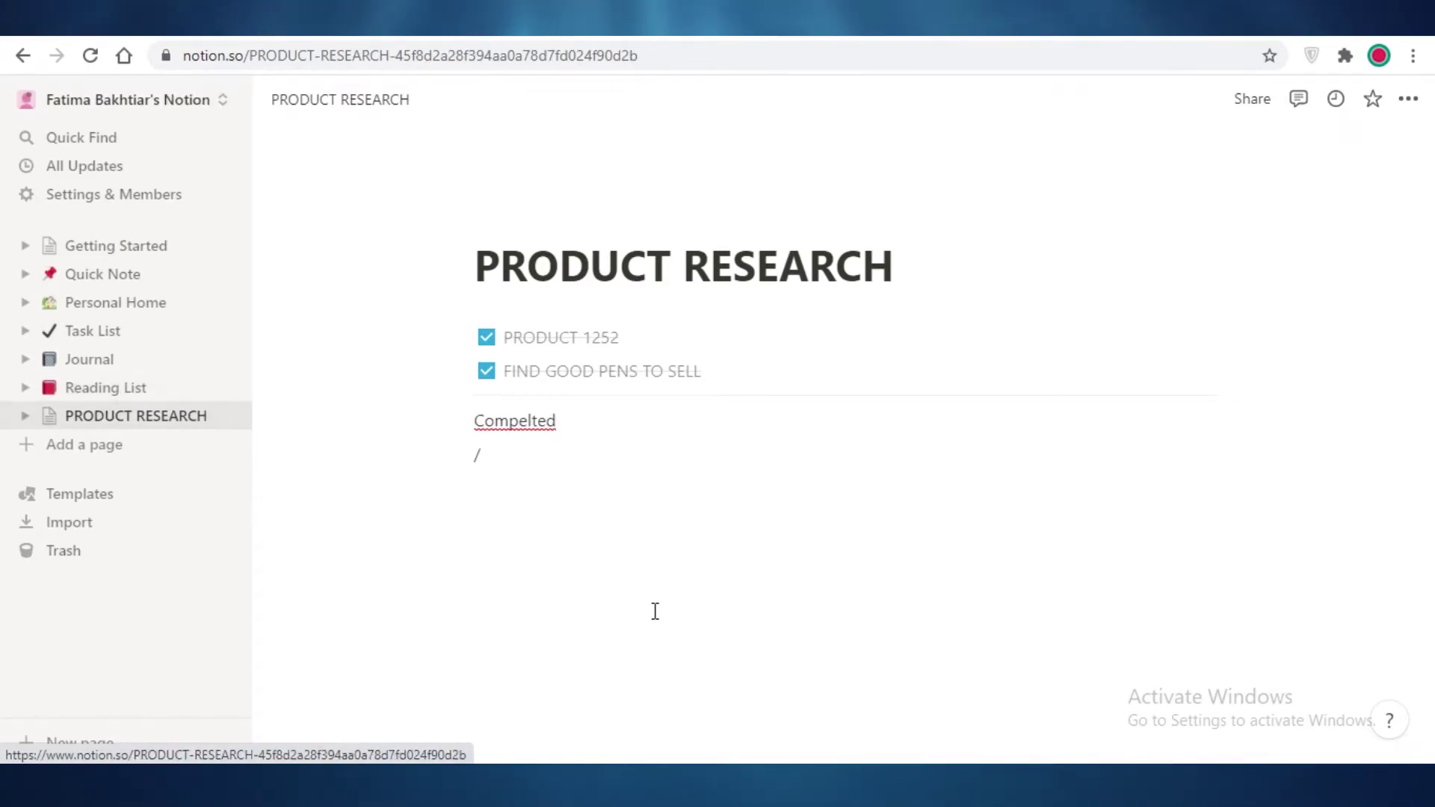
left_click(653, 486)
type("/")
scroll(681, 365, "down", 3)
scroll(680, 365, "down", 15)
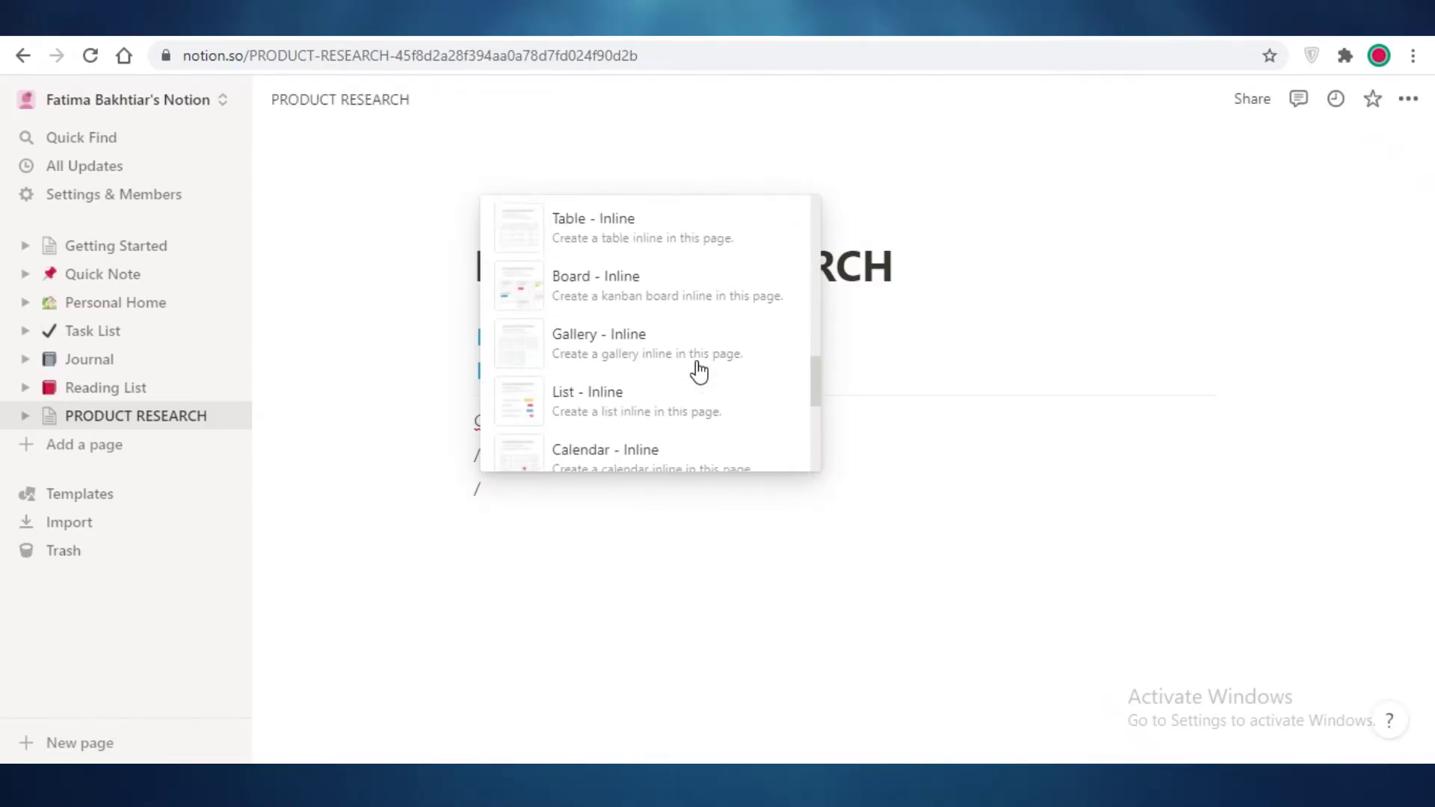
scroll(672, 433, "down", 5)
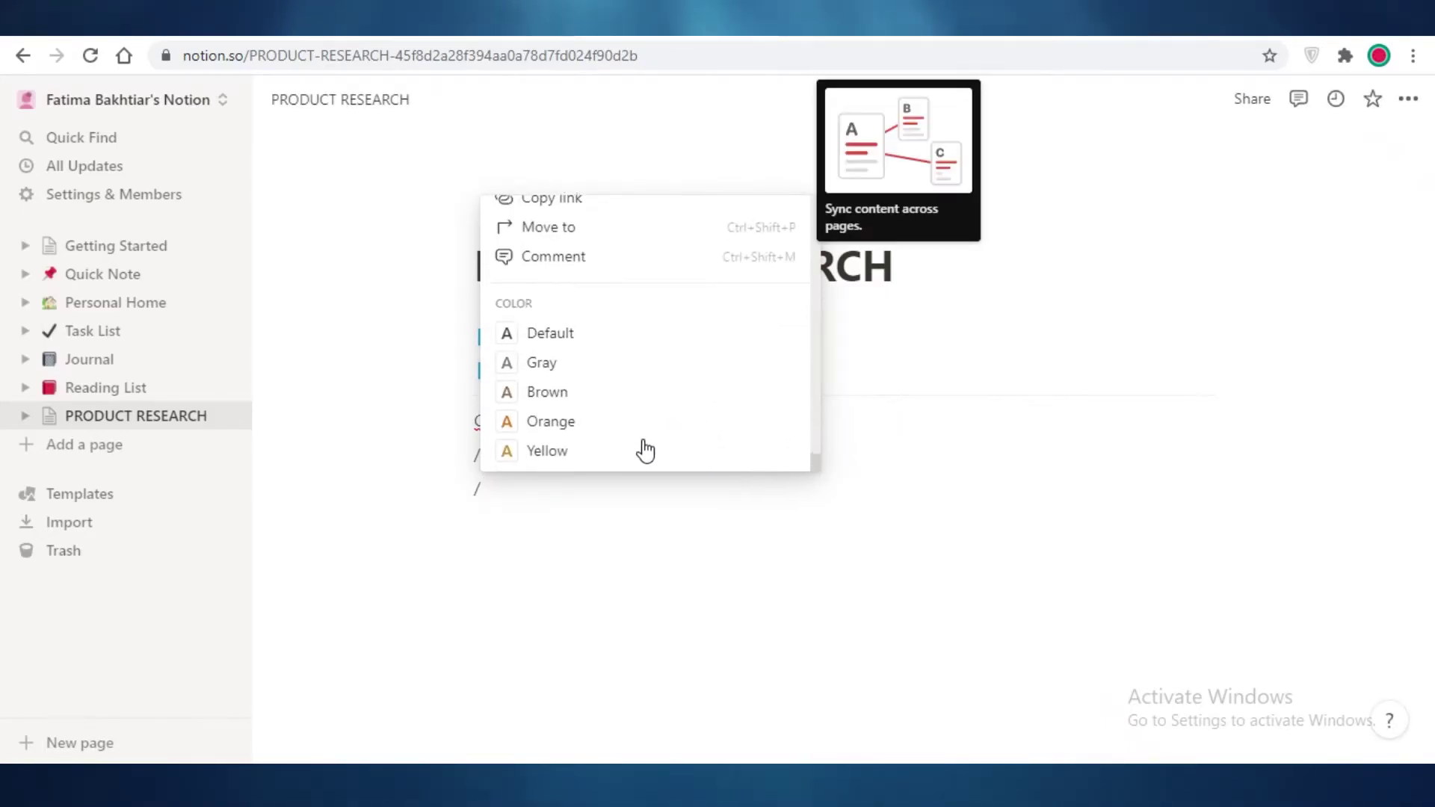
scroll(643, 411, "up", 8)
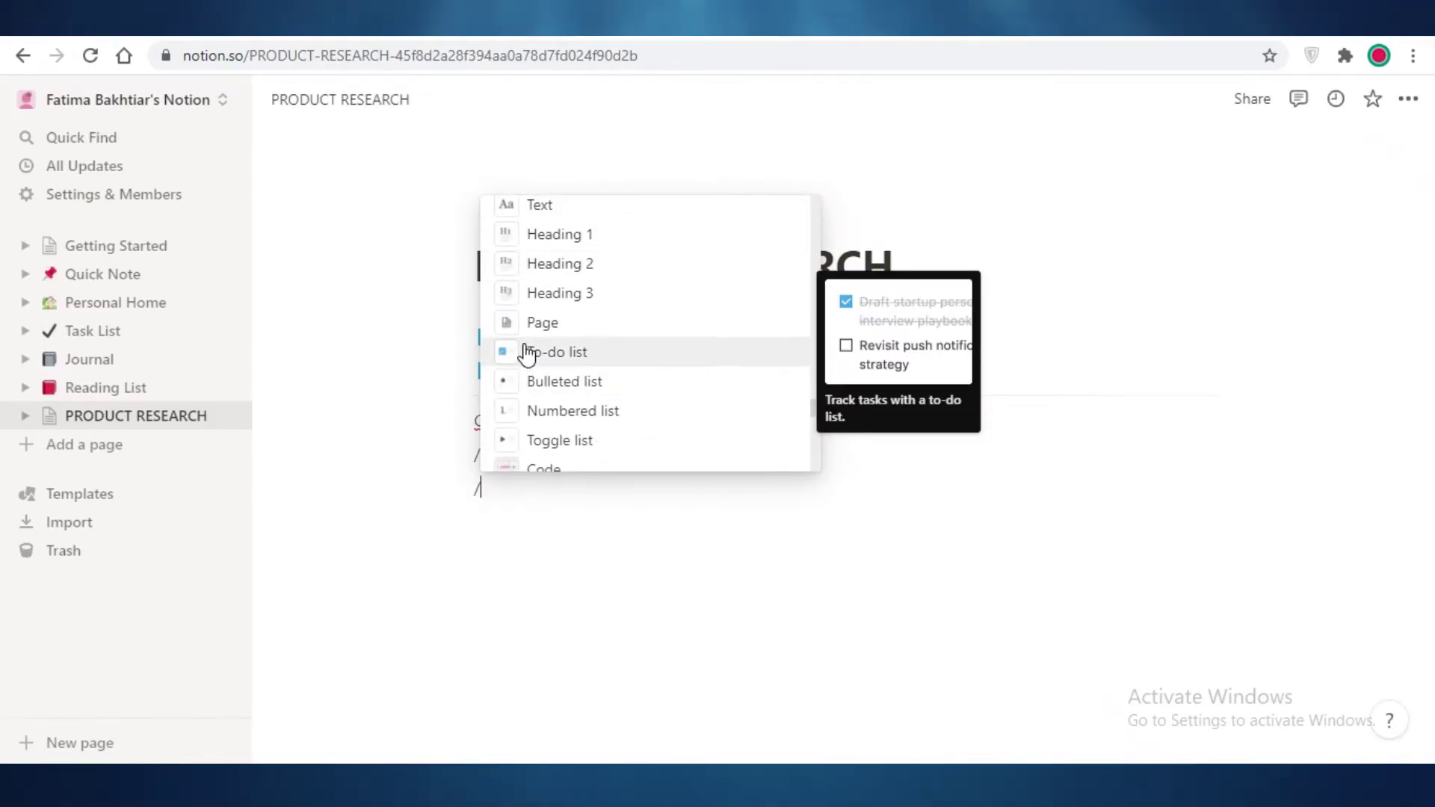
scroll(553, 388, "up", 3)
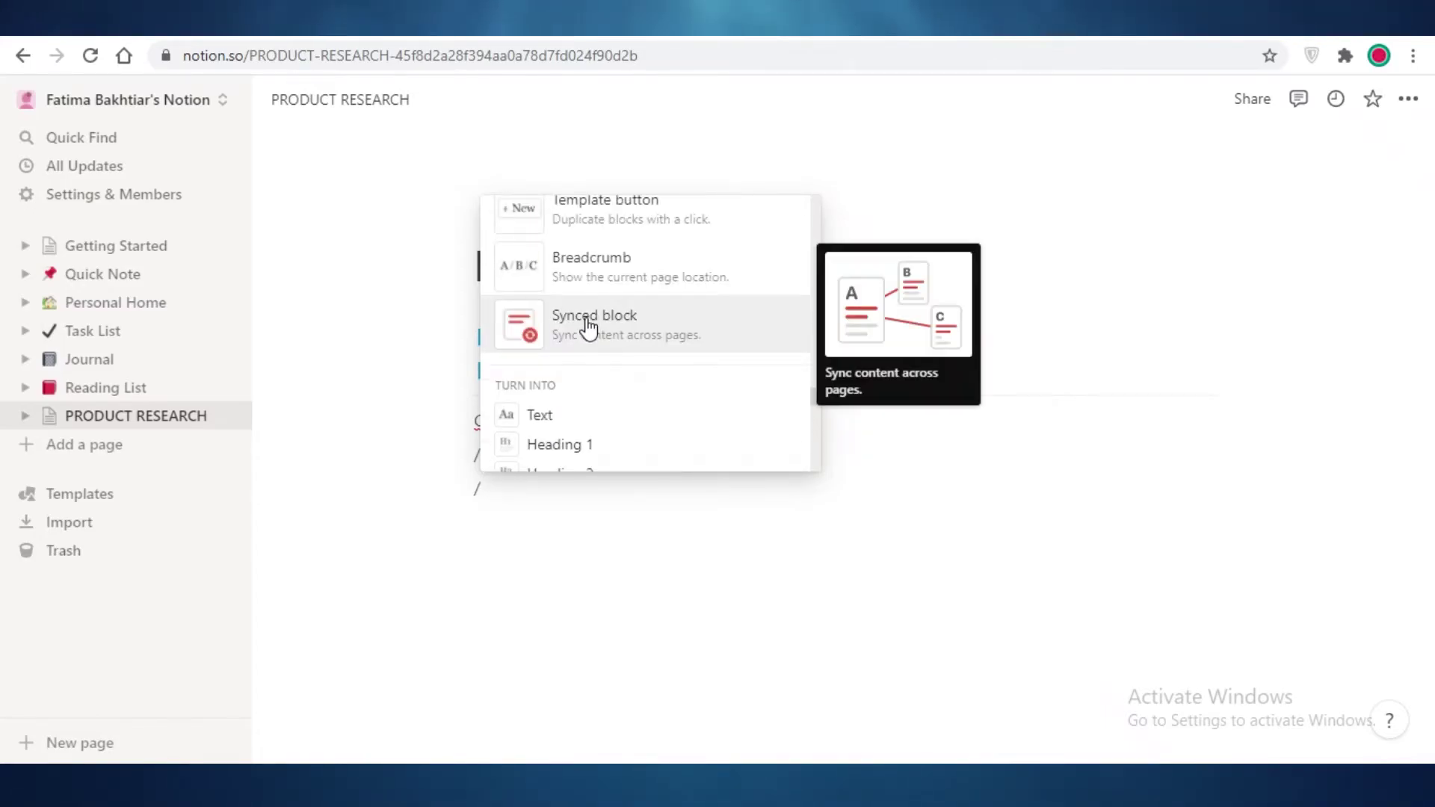
scroll(586, 327, "up", 2)
scroll(609, 344, "up", 4)
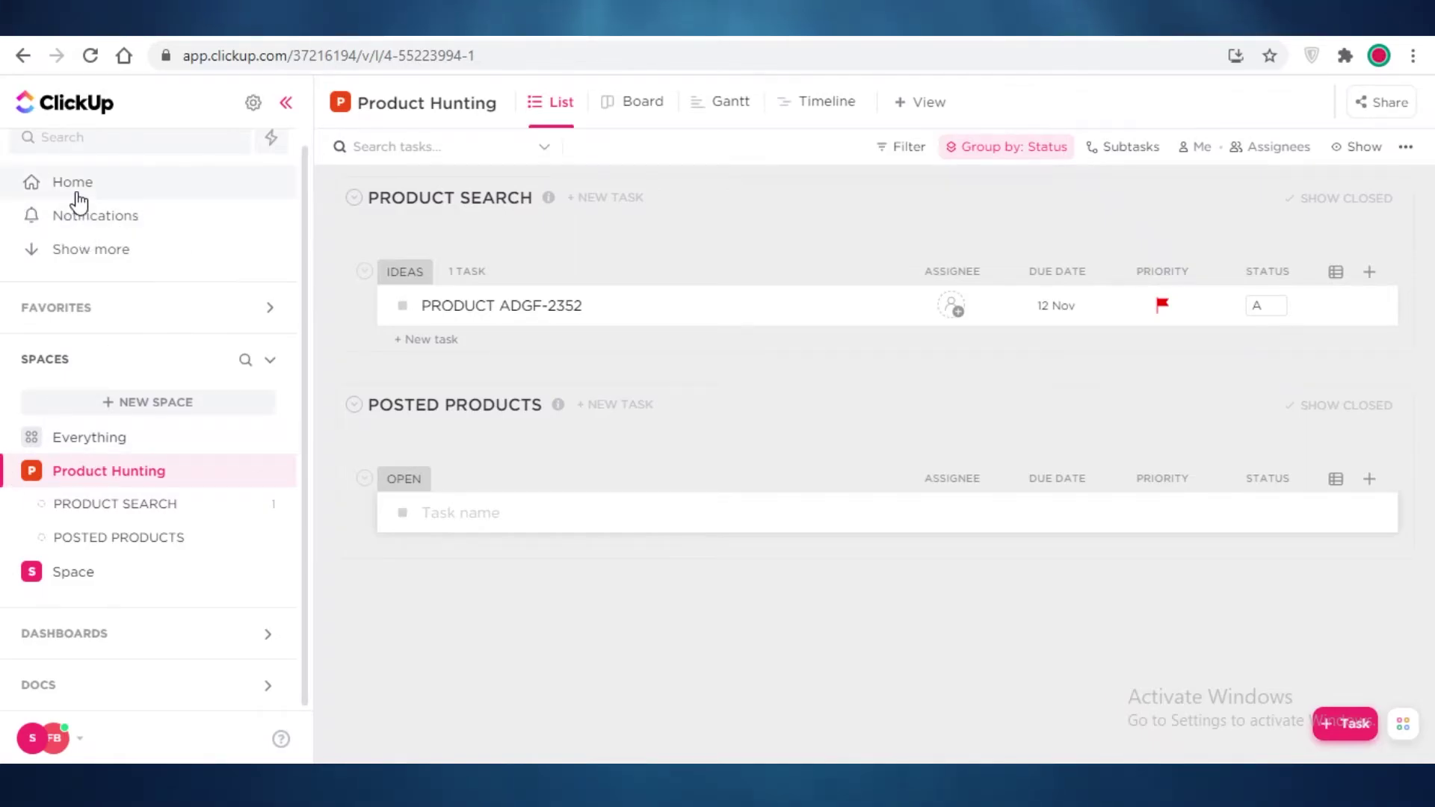
From ClickUp Home, expand Docs, Dashboards and Spaces, then open the Product Hunting space
left_click(75, 194)
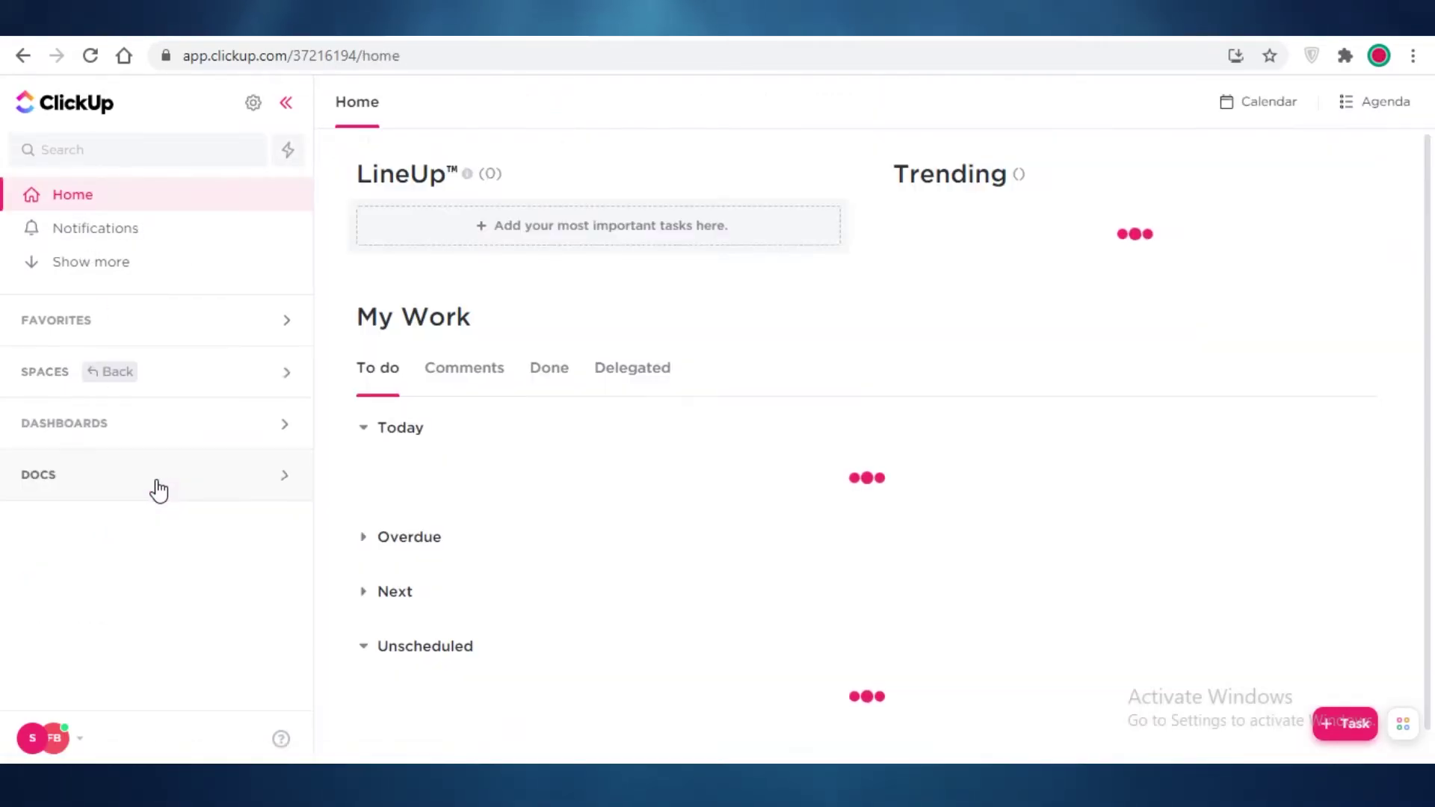
left_click(156, 490)
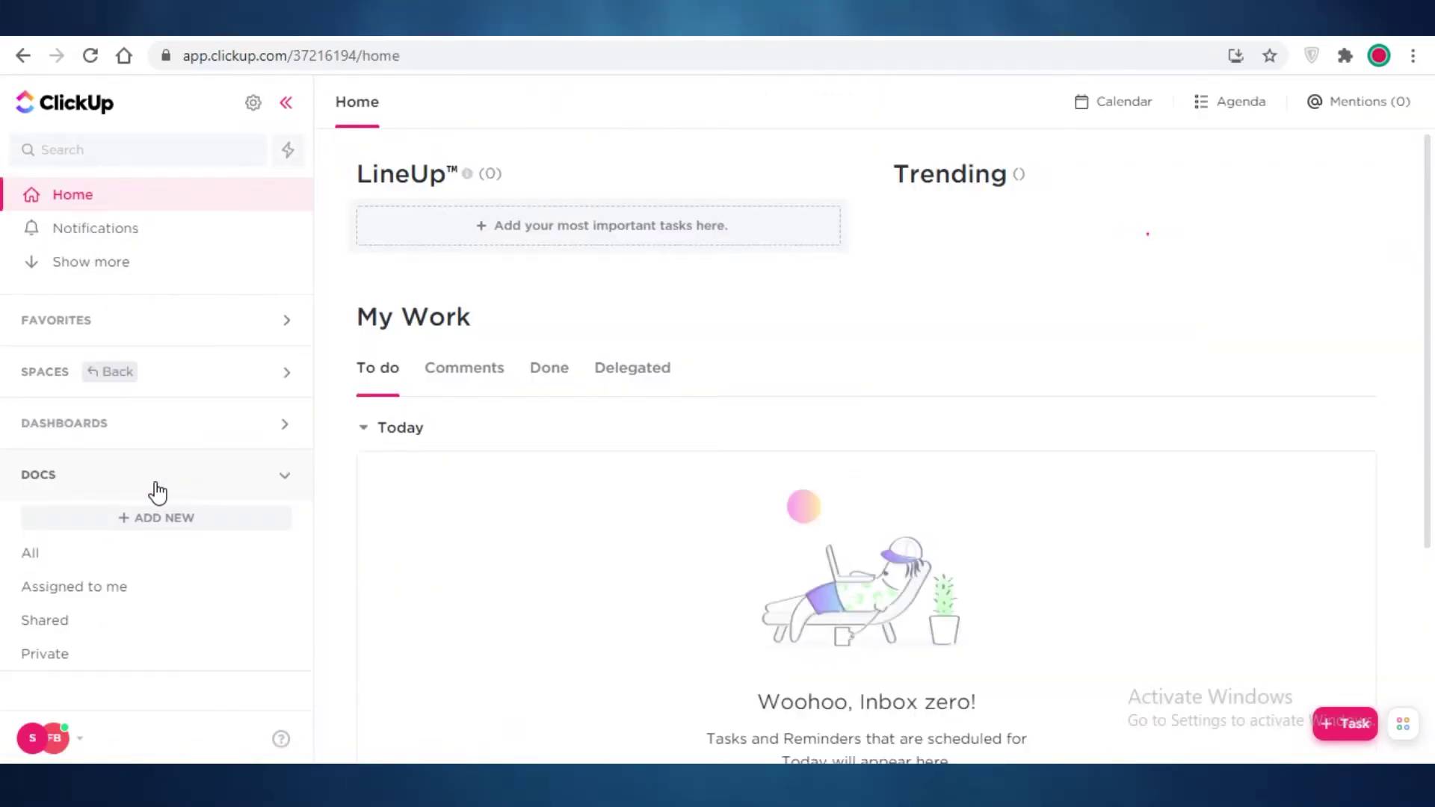
left_click(109, 416)
left_click(273, 374)
left_click(94, 449)
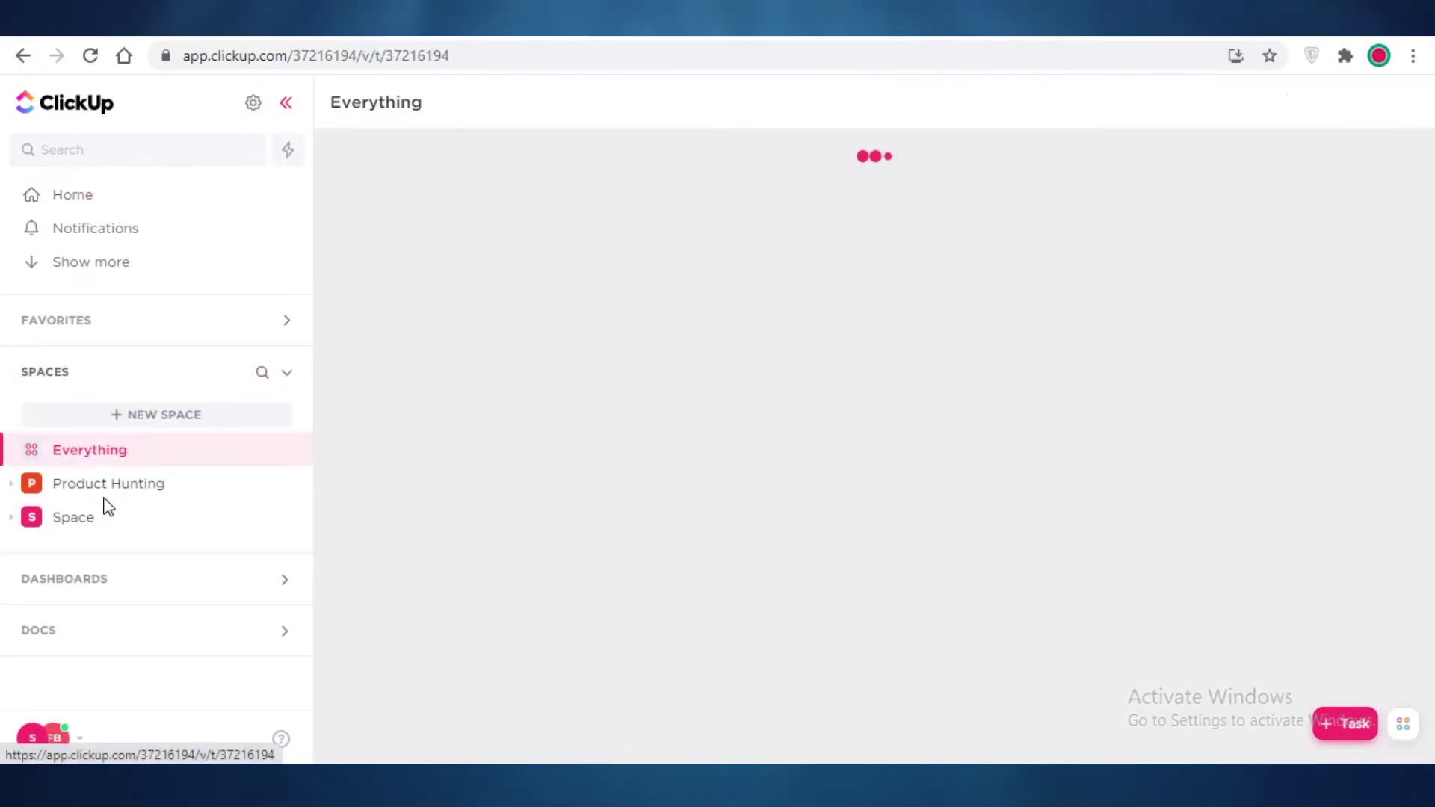
left_click(97, 485)
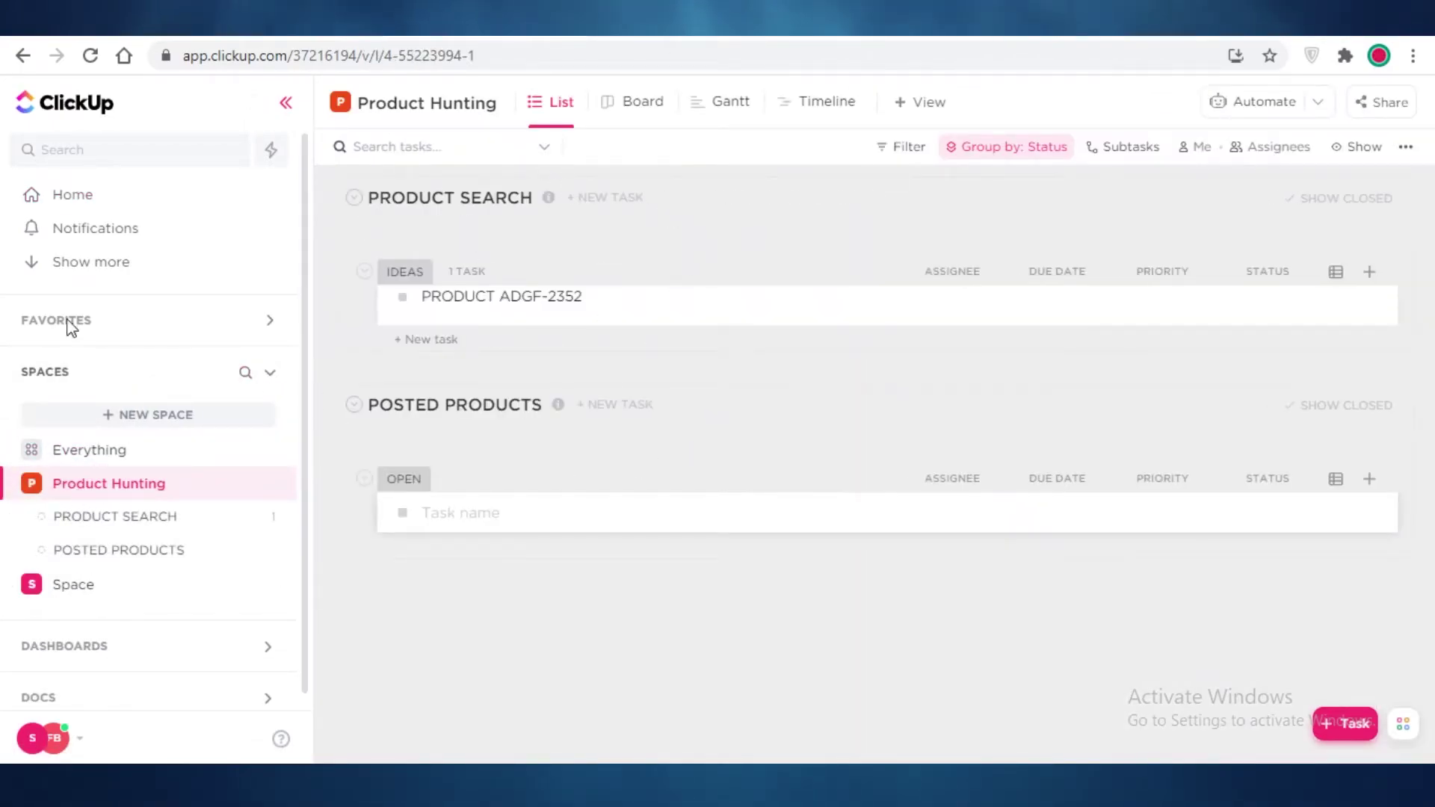
Switch to another ClickUp workspace and open its Student space's Class Notes list
left_click(37, 744)
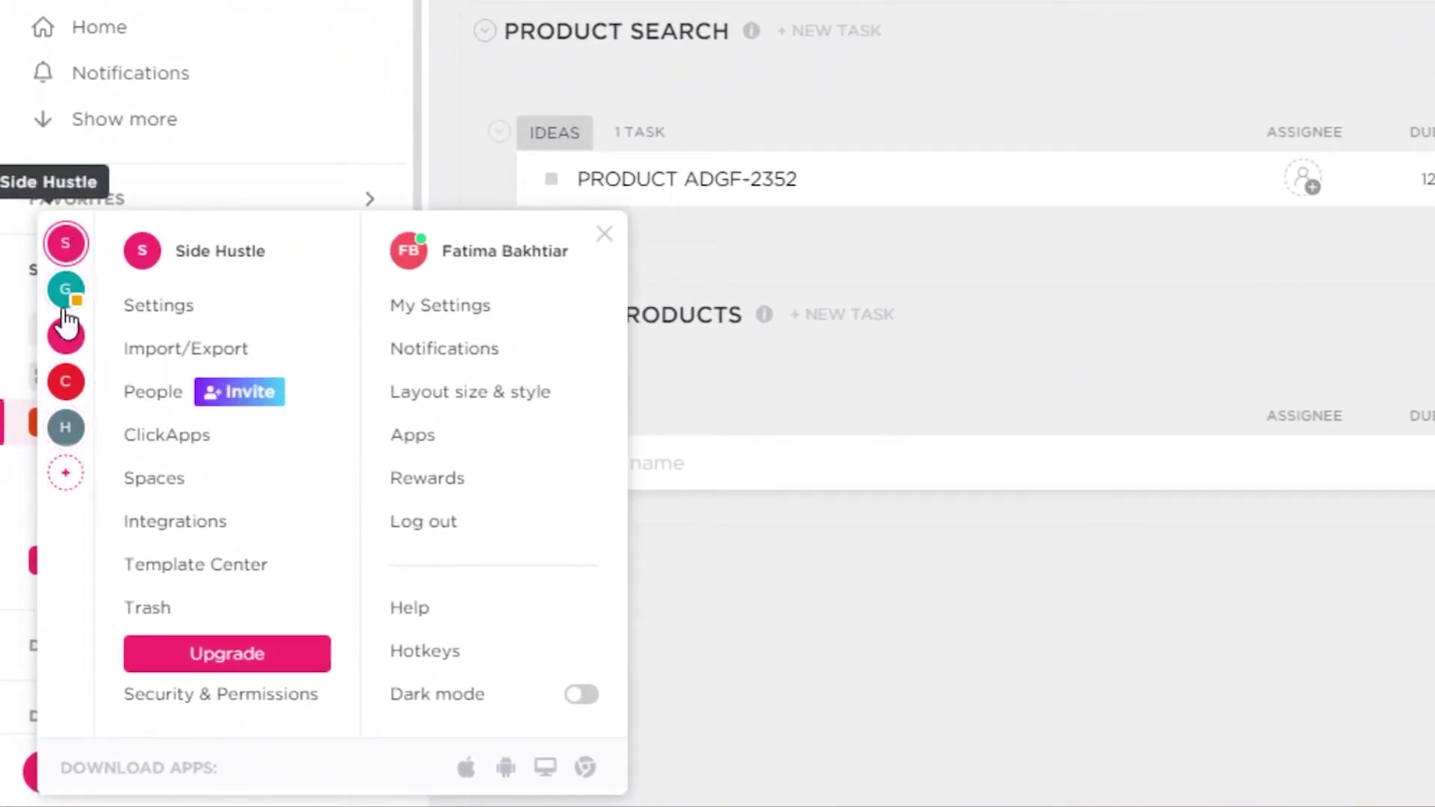
left_click(66, 428)
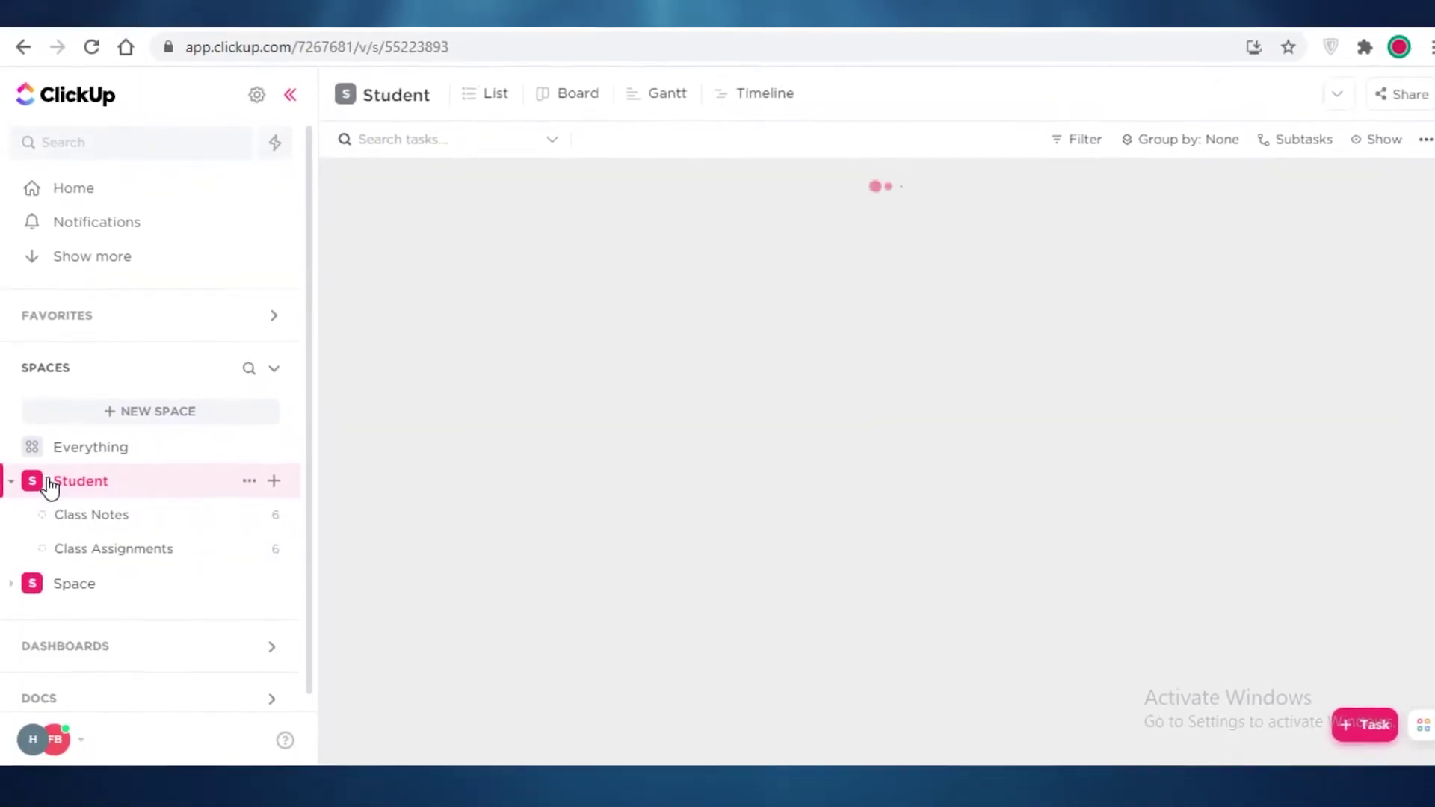
left_click(91, 514)
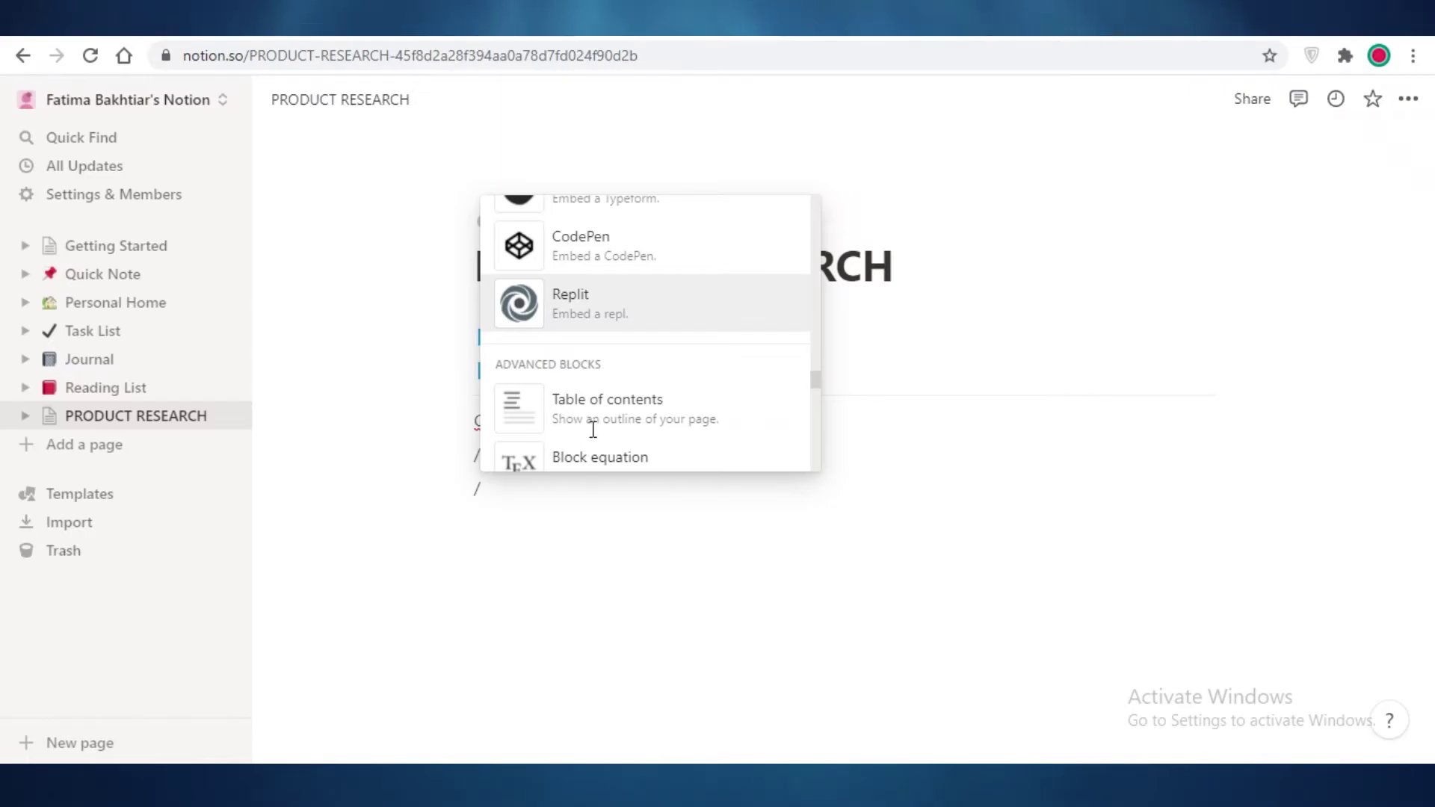
Insert an inline list database holding Page 1, Page 2 and Page 3 into PRODUCT RESEARCH
scroll(673, 359, "up", 10)
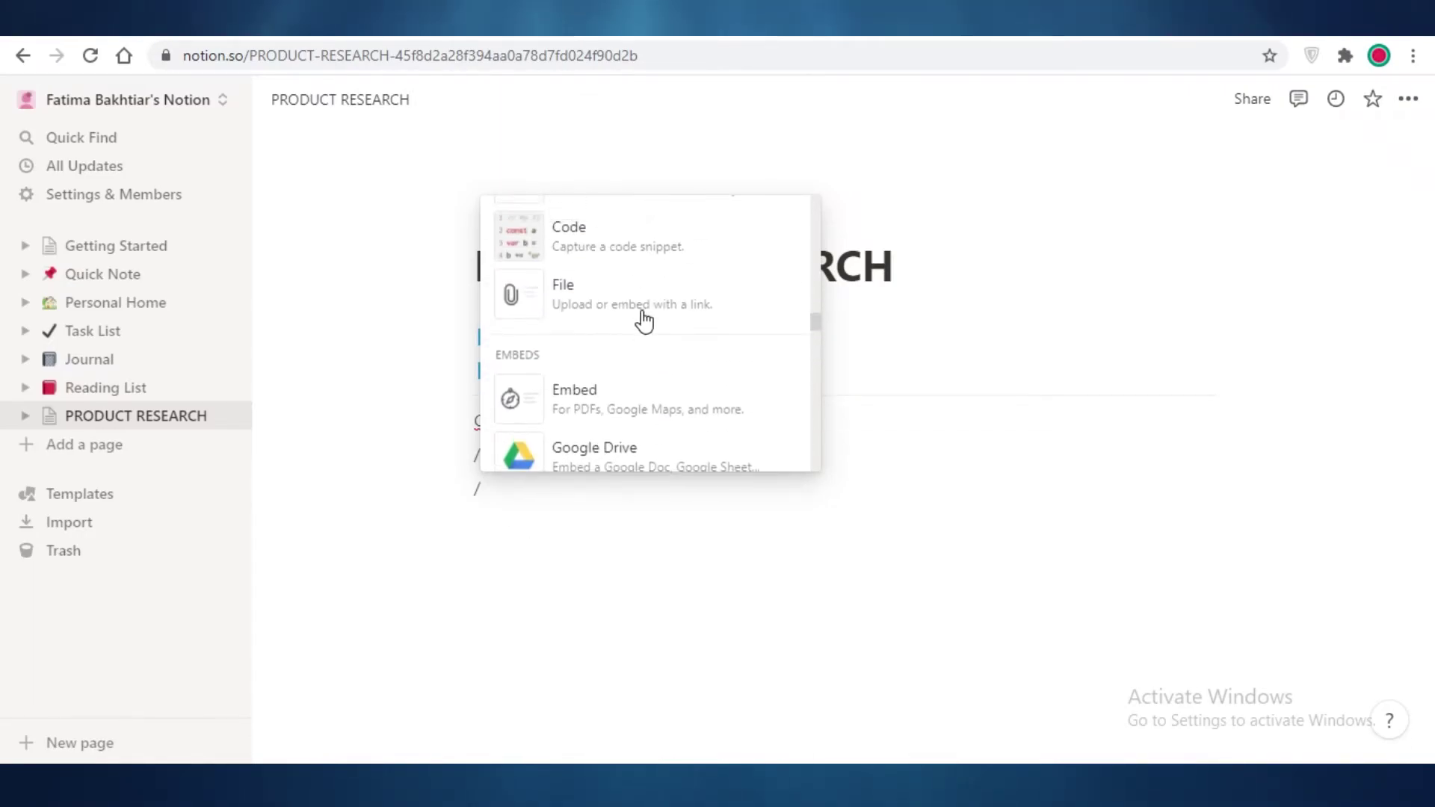
scroll(644, 322, "down", 1)
scroll(635, 451, "down", 4)
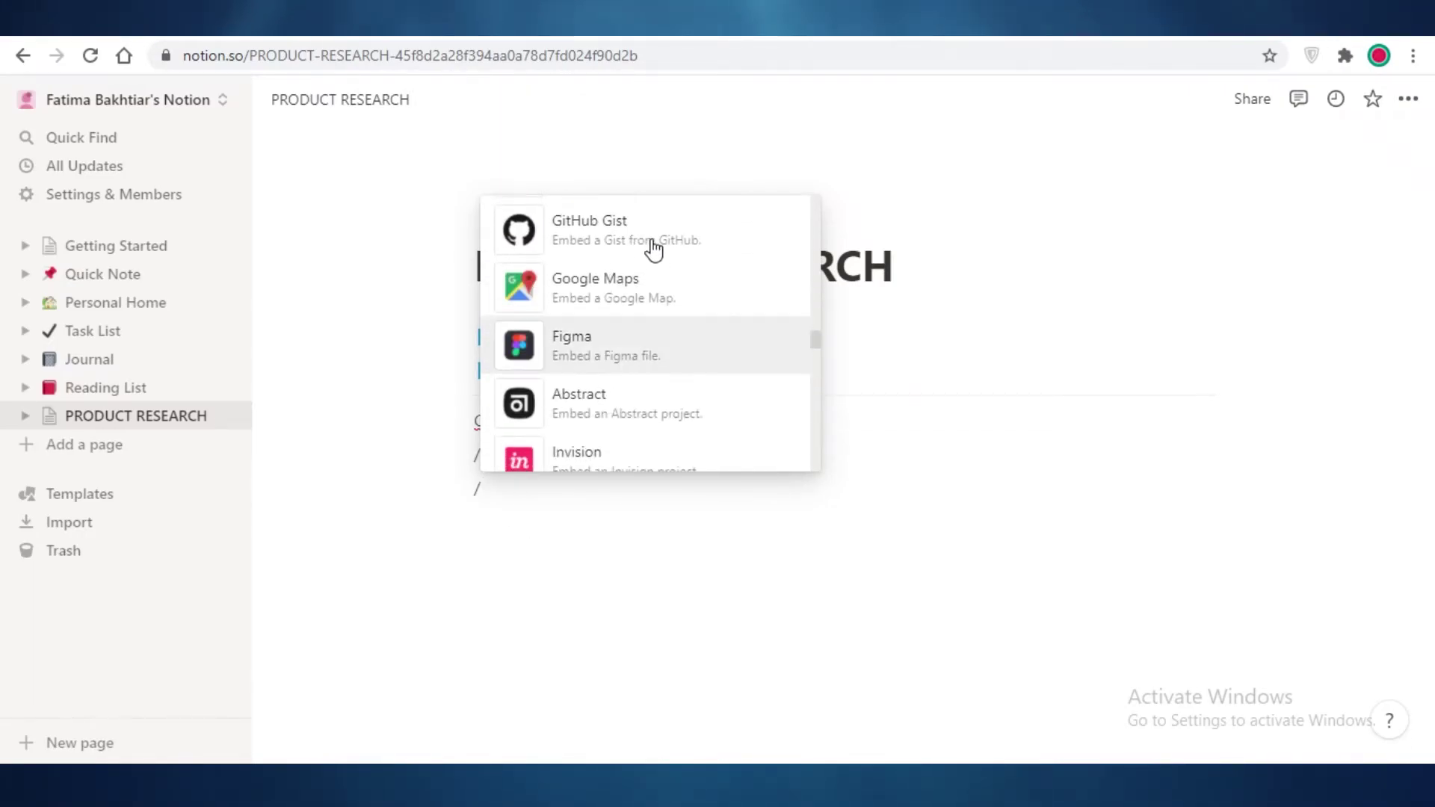
scroll(605, 394, "down", 2)
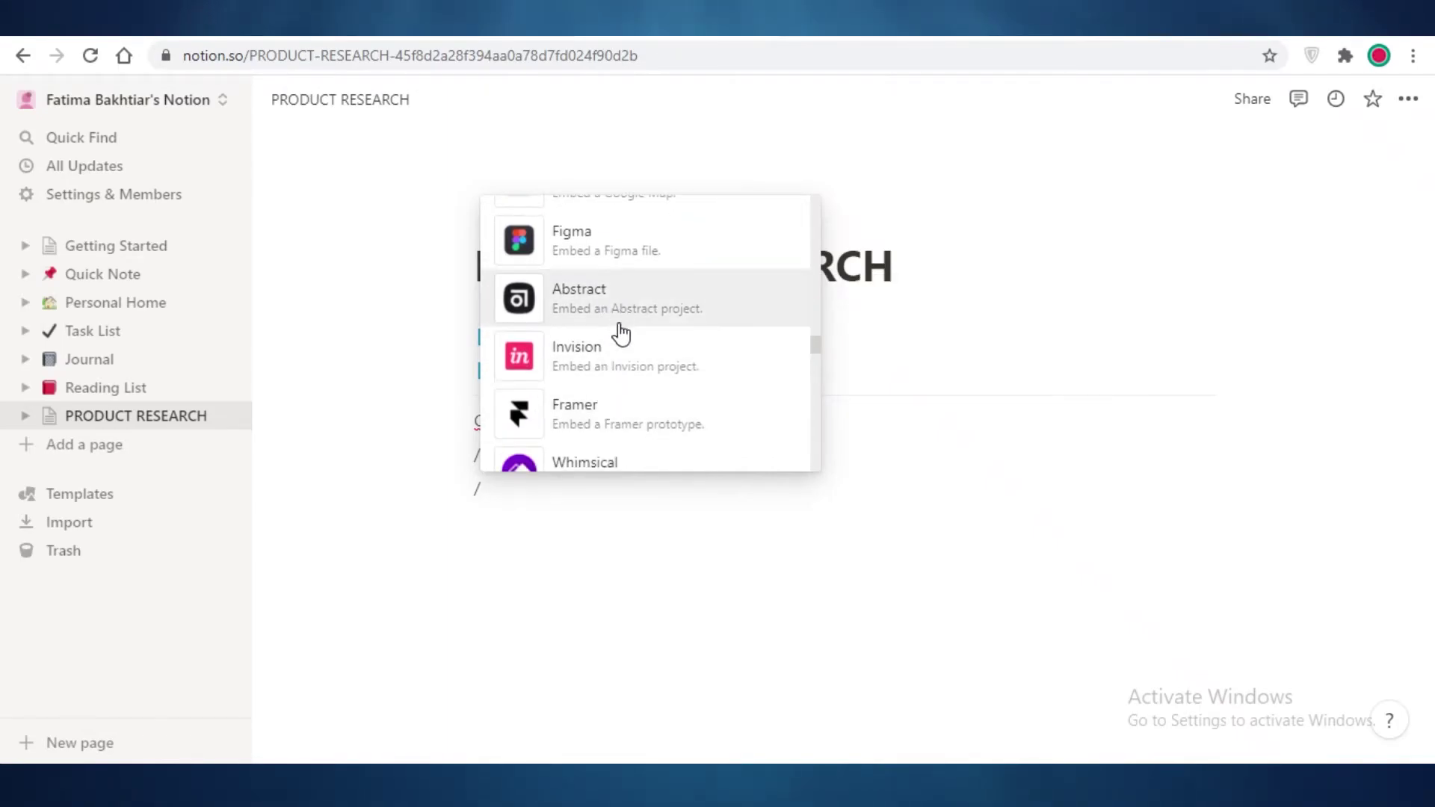
scroll(622, 448, "up", 5)
scroll(617, 432, "up", 4)
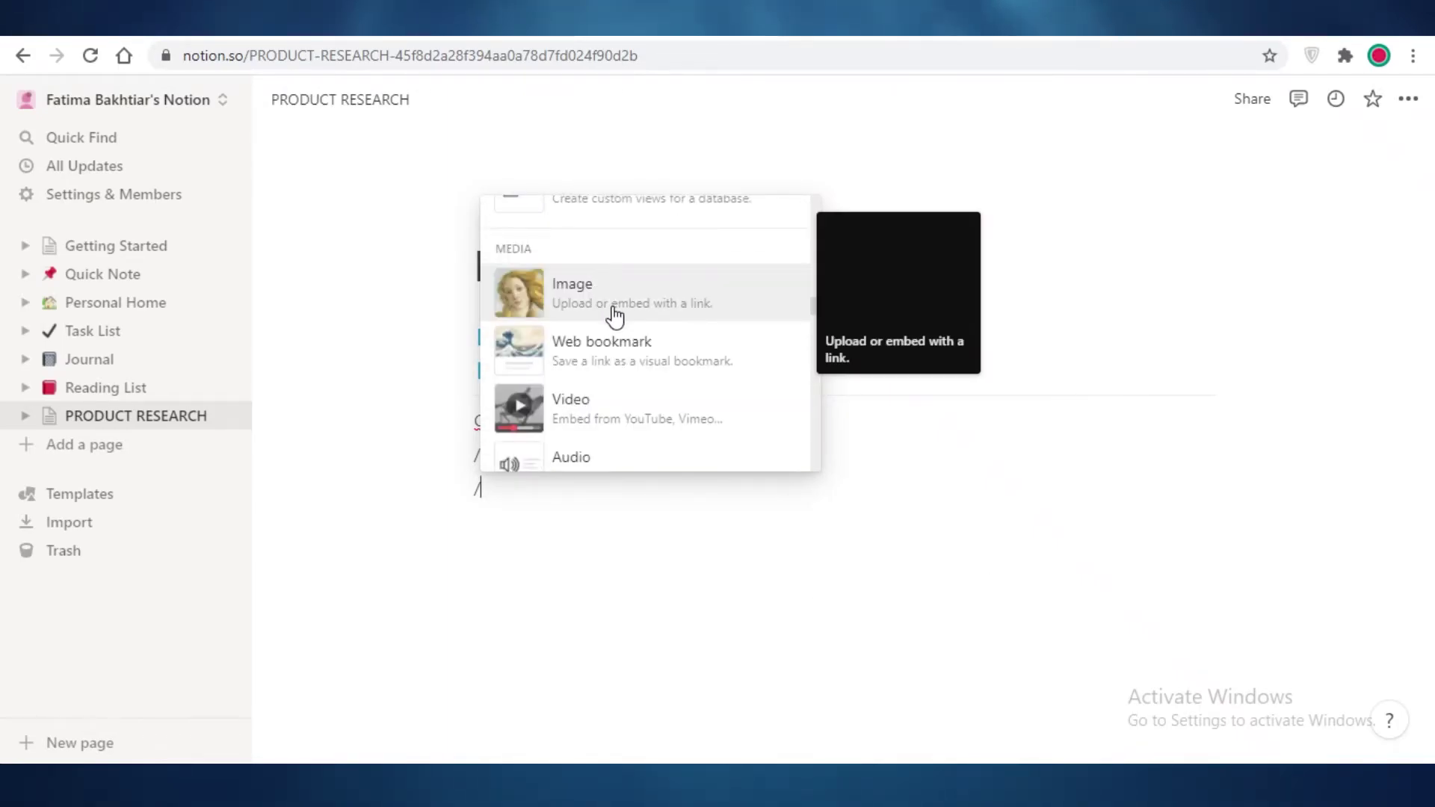
scroll(617, 344, "down", 4)
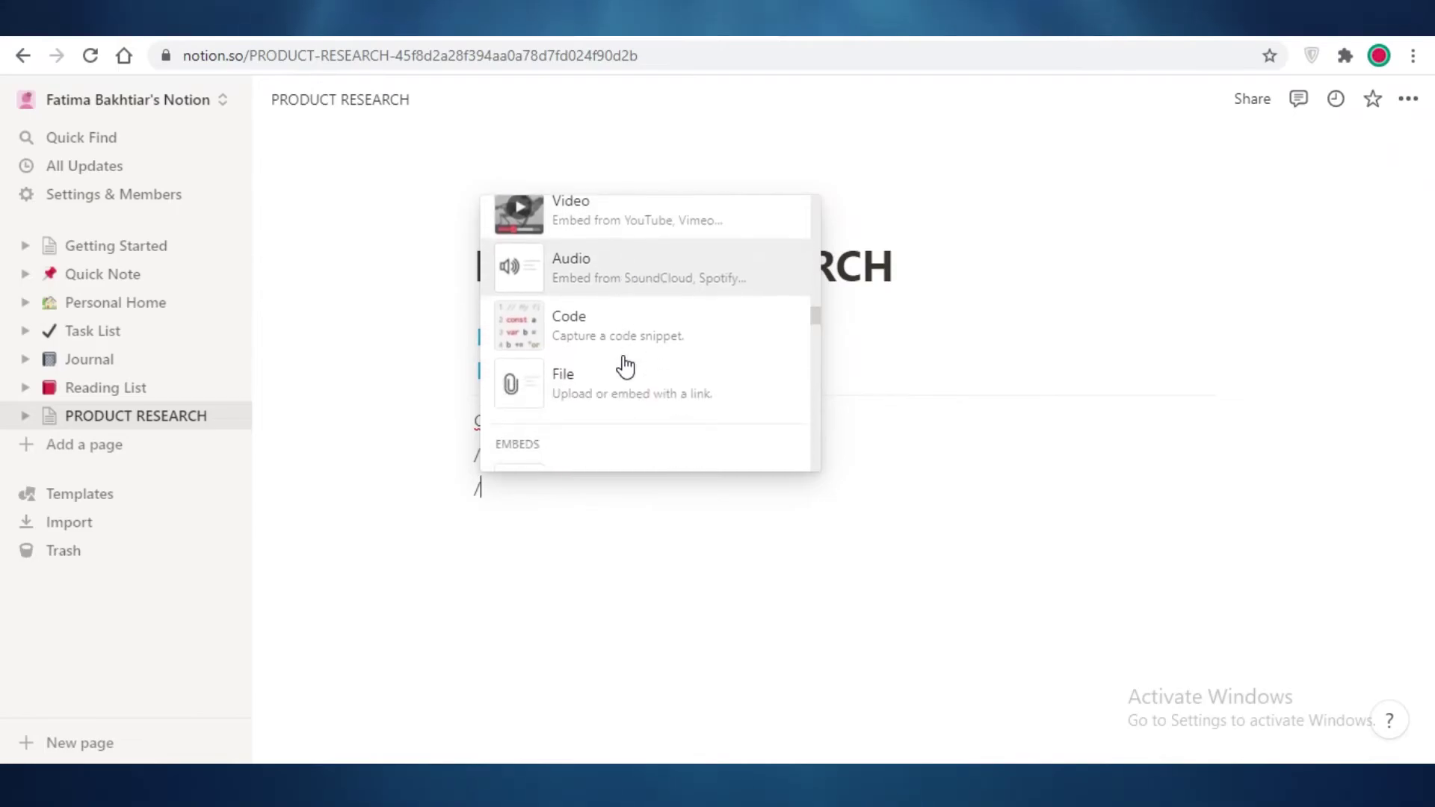
scroll(624, 352, "up", 2)
scroll(601, 352, "up", 9)
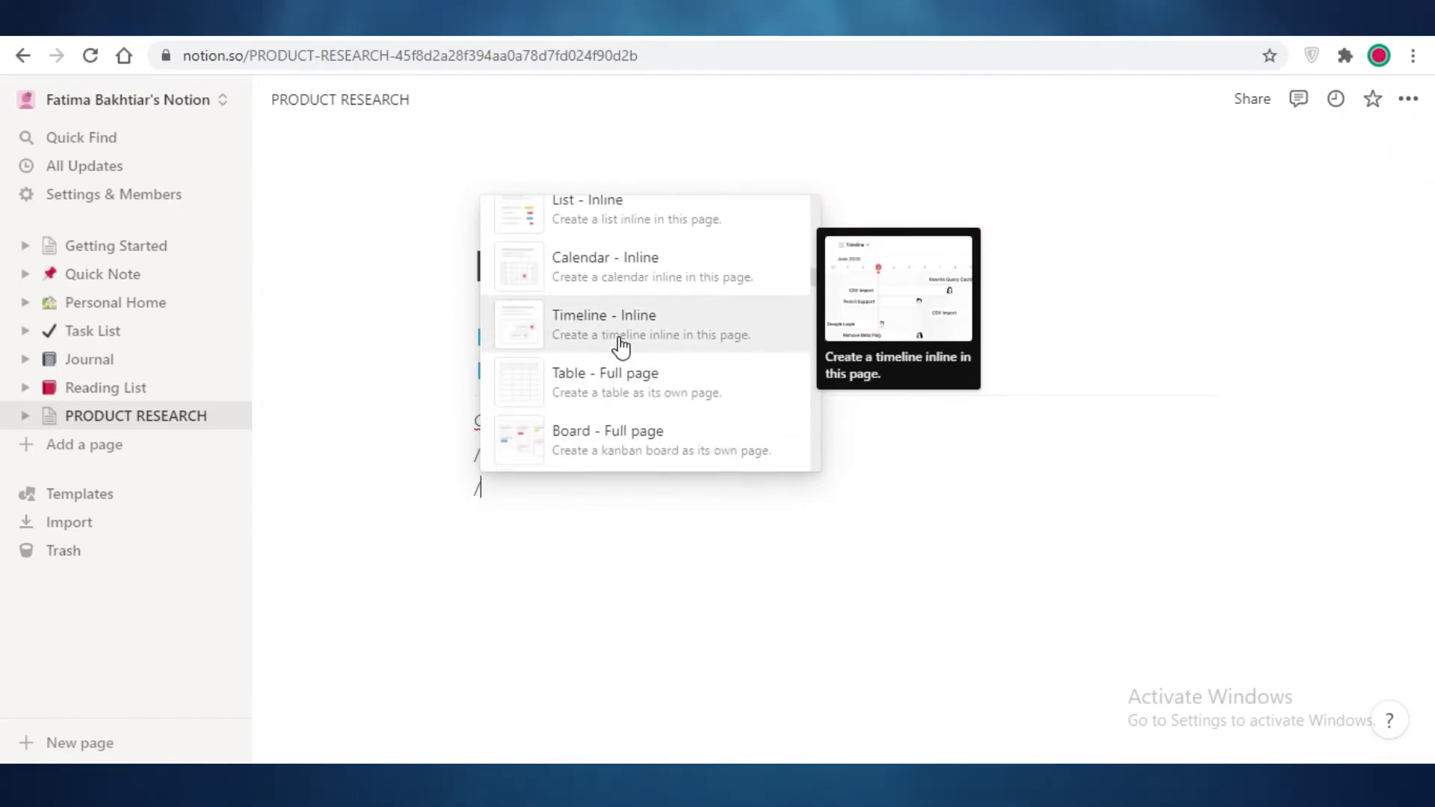
scroll(633, 261, "down", 1)
scroll(638, 299, "up", 3)
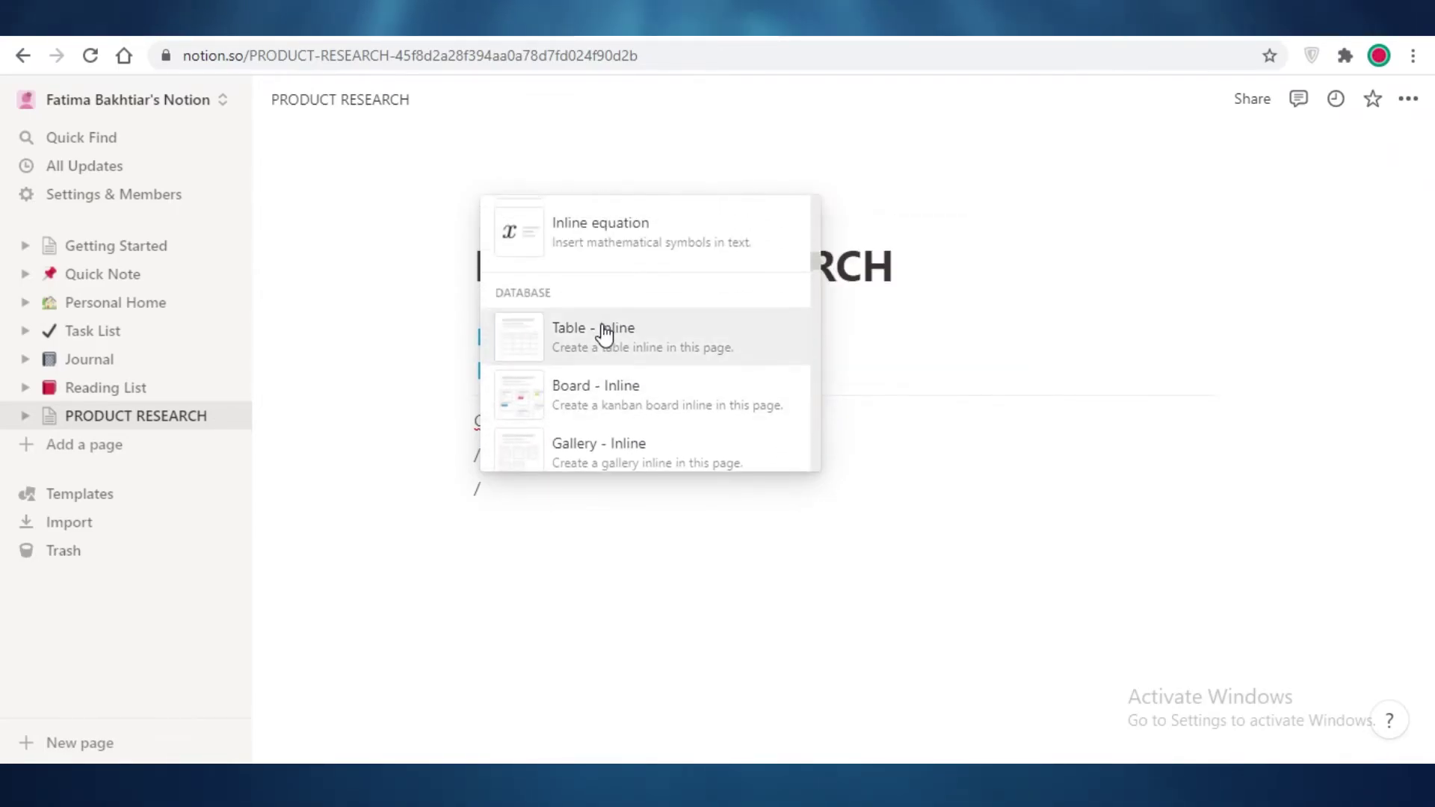
scroll(612, 369, "down", 2)
scroll(628, 359, "down", 2)
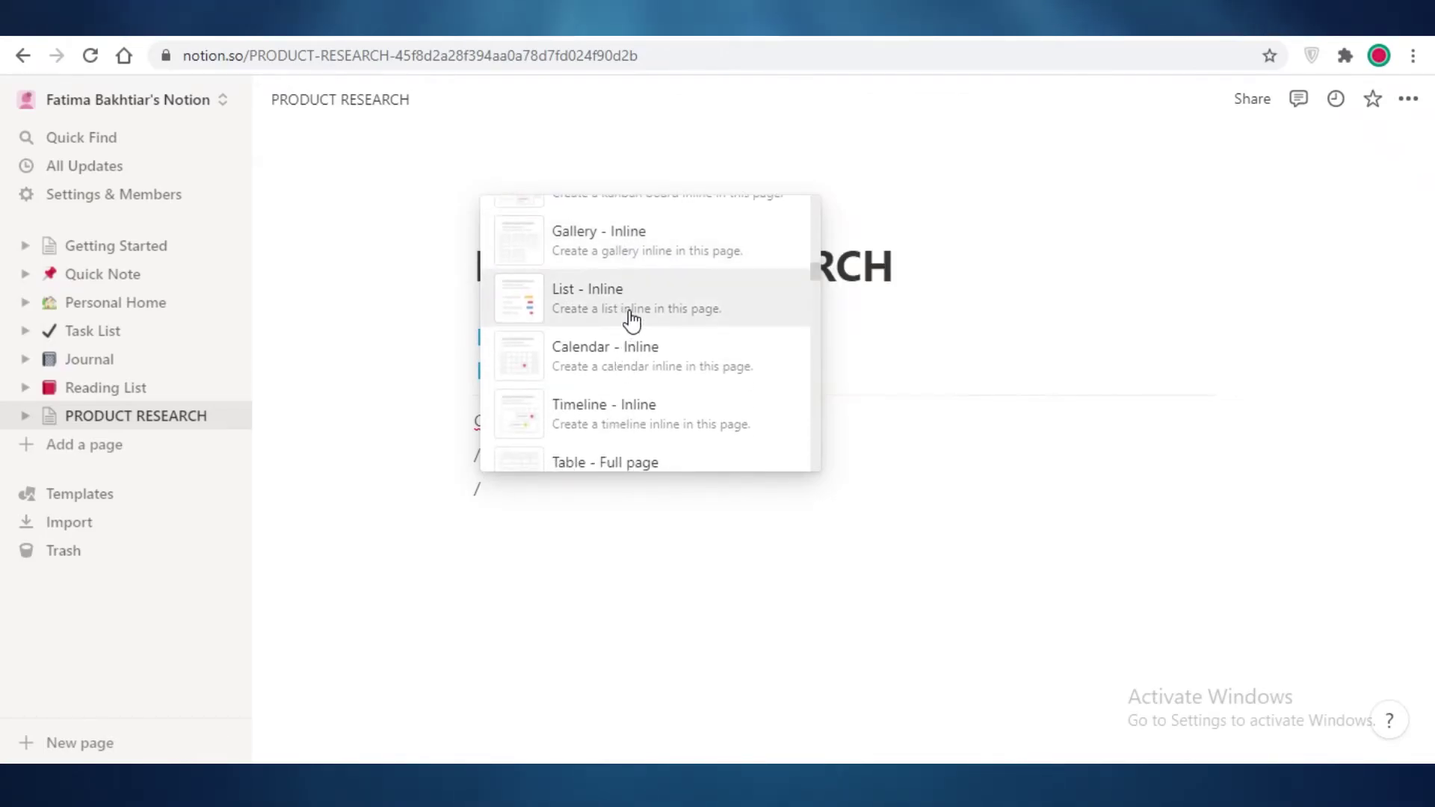
left_click(631, 318)
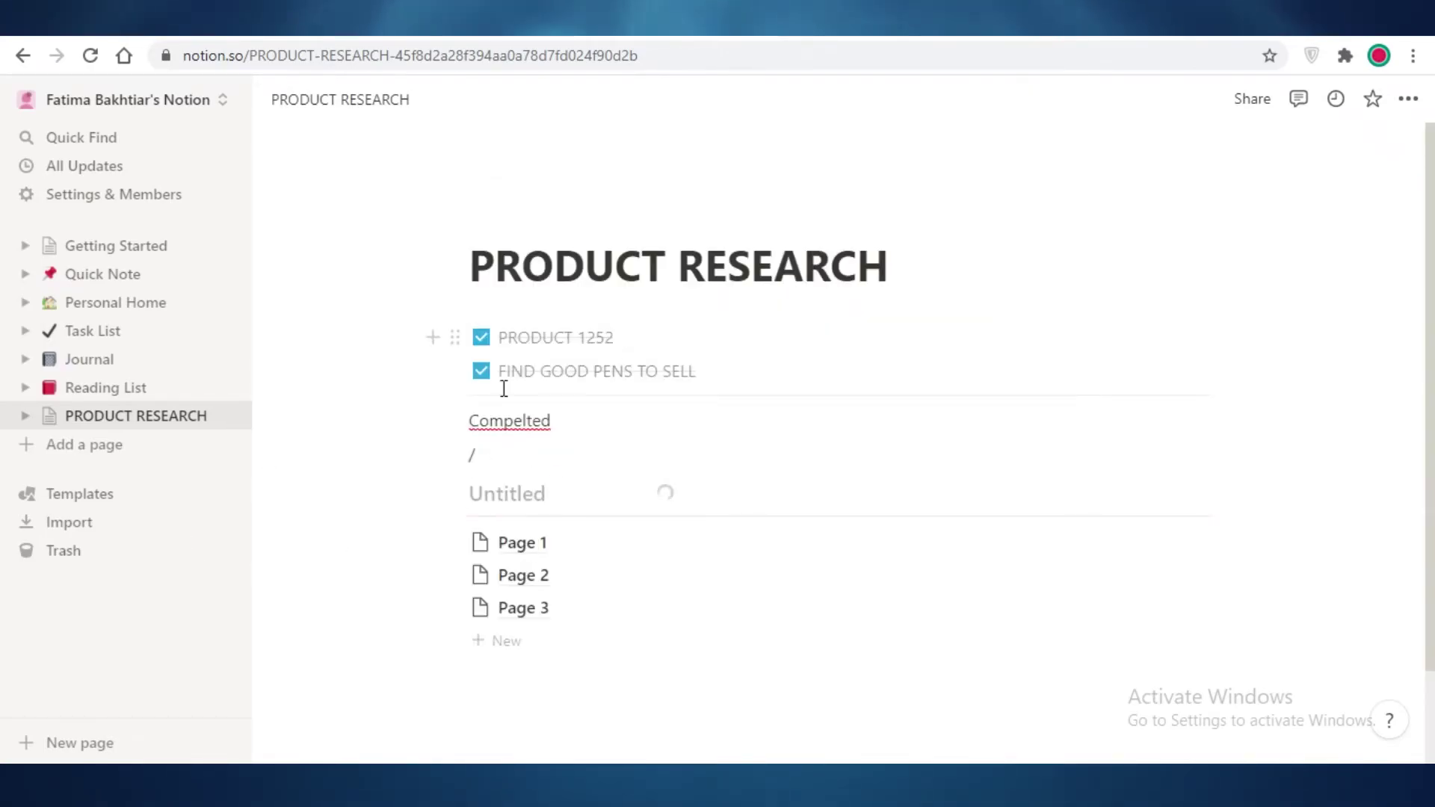
Add an empty block below the list, then return to ClickUp's Class Notes list
scroll(458, 596, "down", 2)
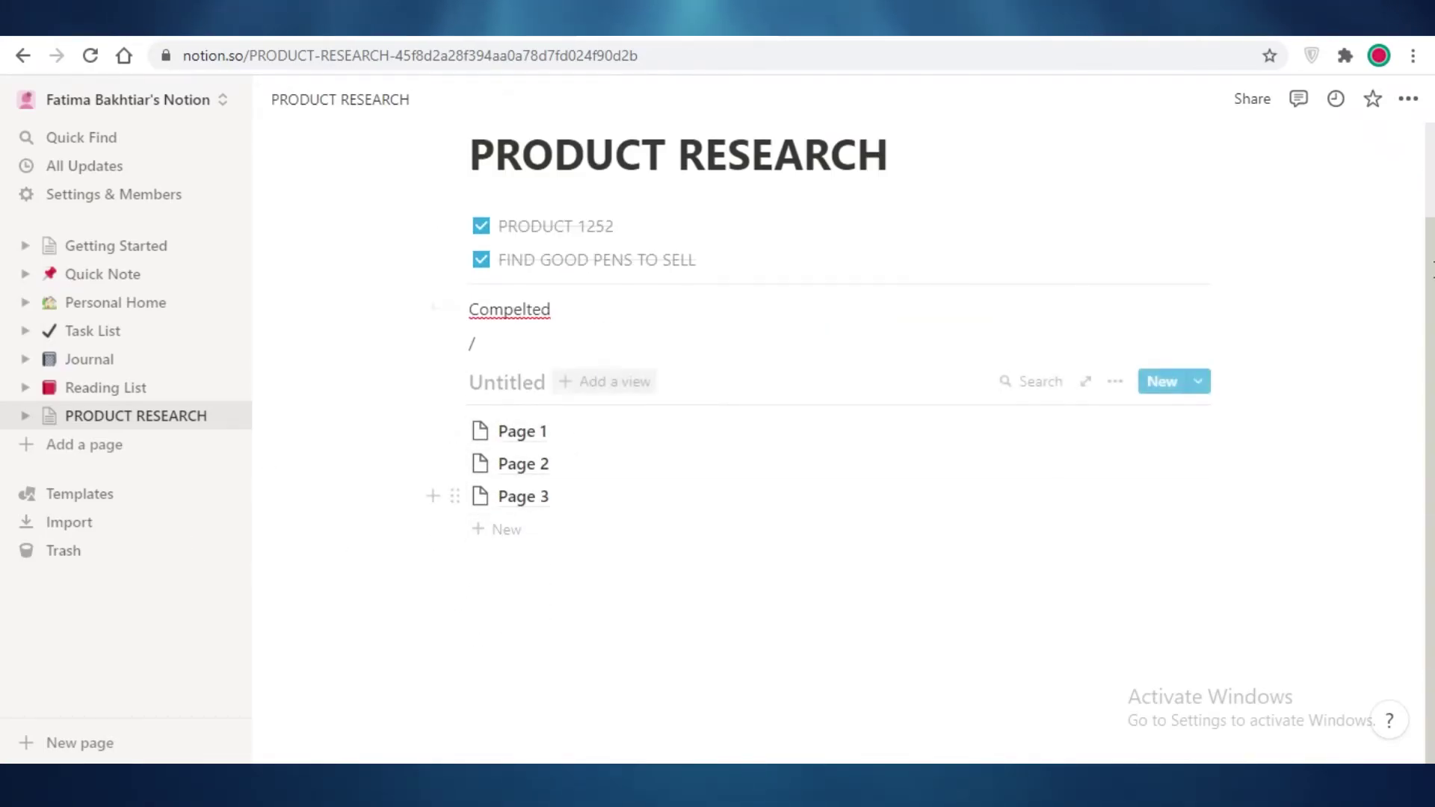
left_click(479, 572)
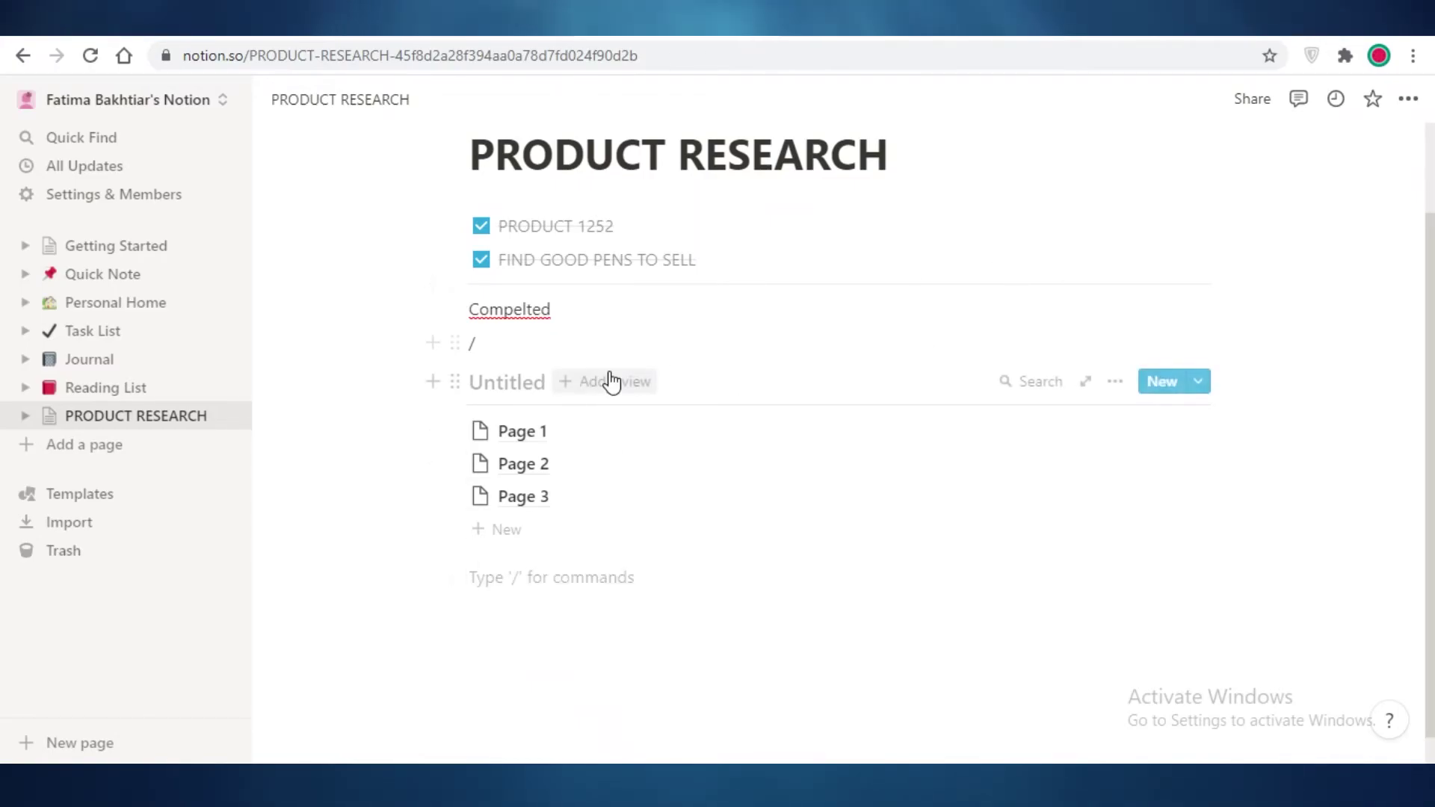
left_click(463, 30)
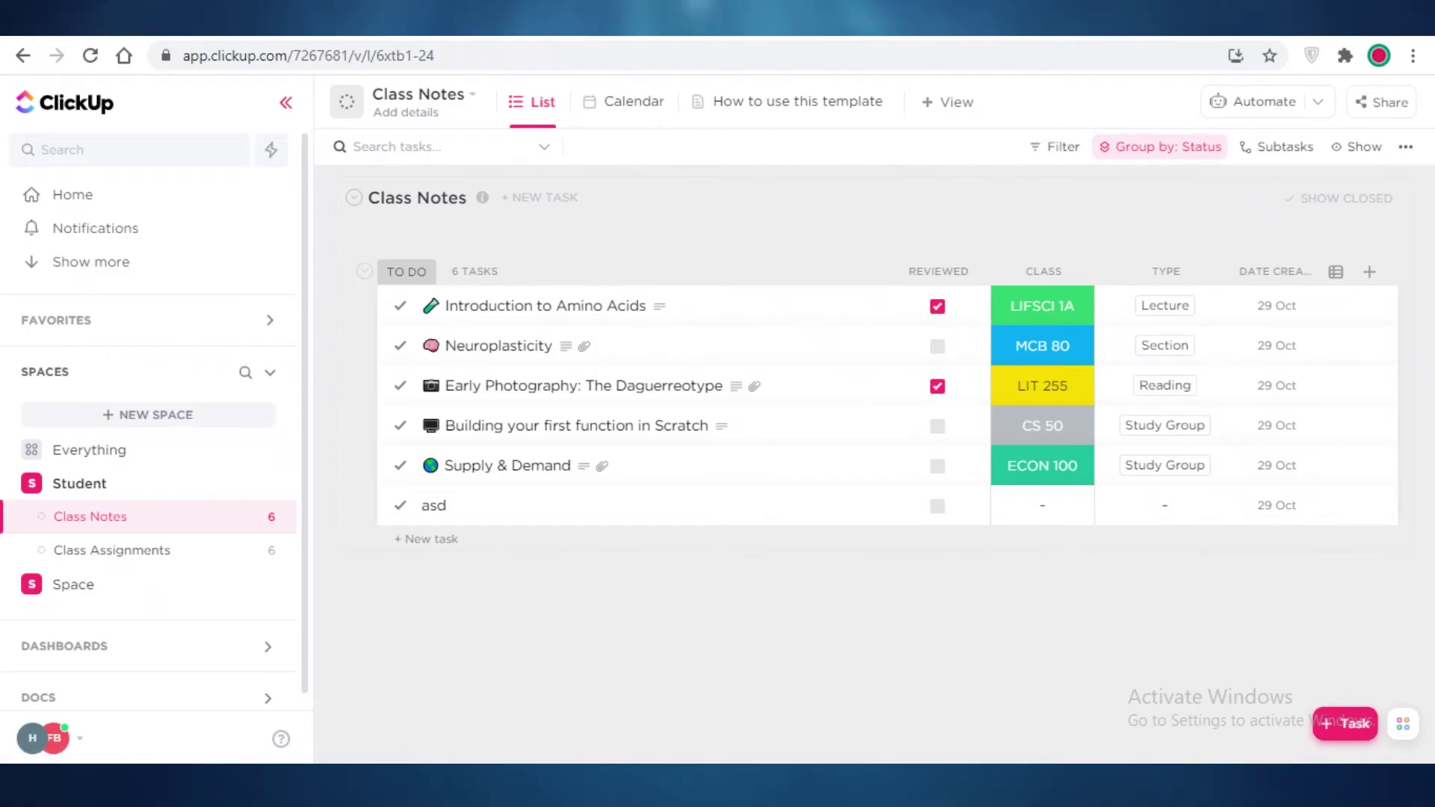
Compare the plan cards on ClickUp's pricing page with Notion's pricing page
key("ctrl+Tab")
scroll(975, 321, "up", 1)
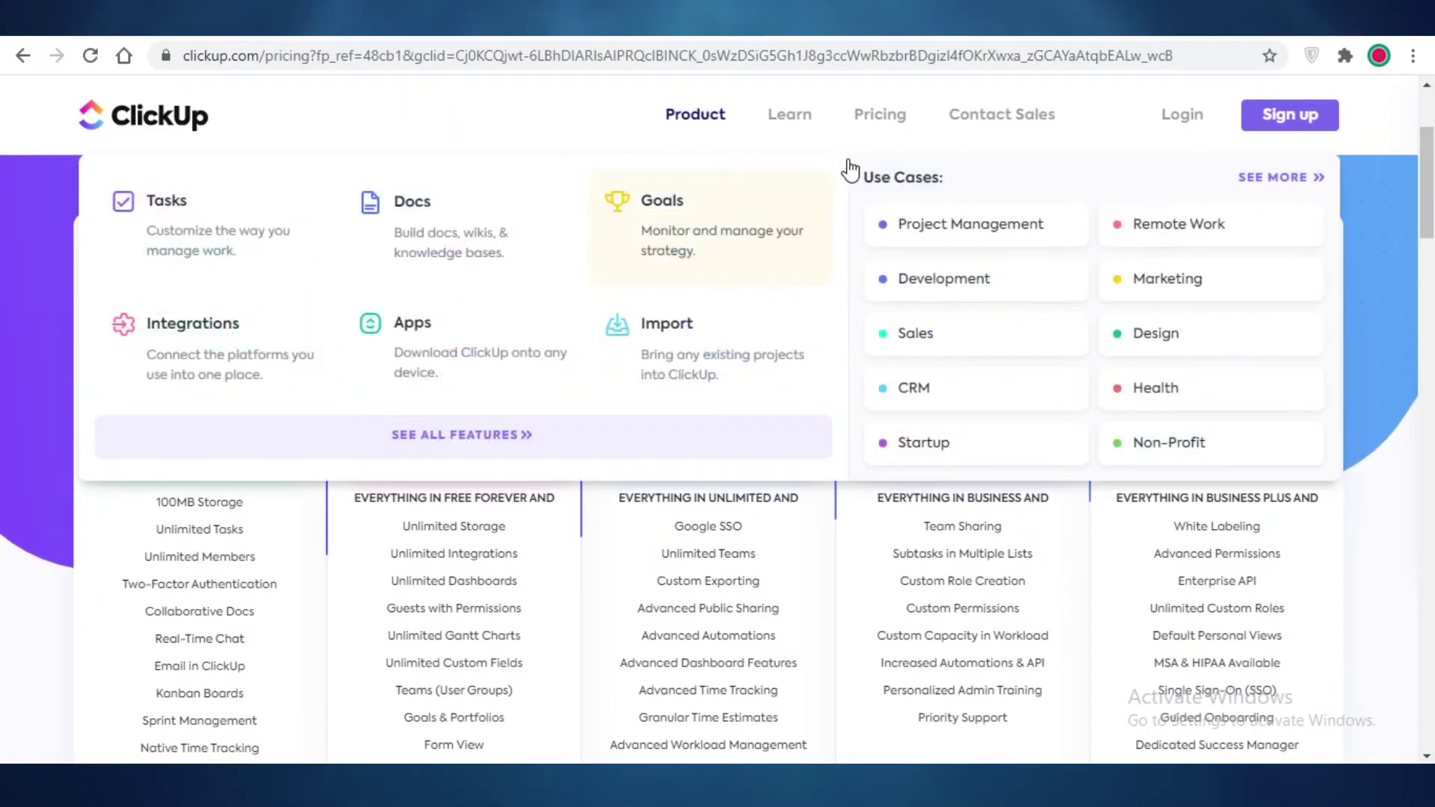
scroll(839, 327, "up", 3)
scroll(784, 400, "down", 5)
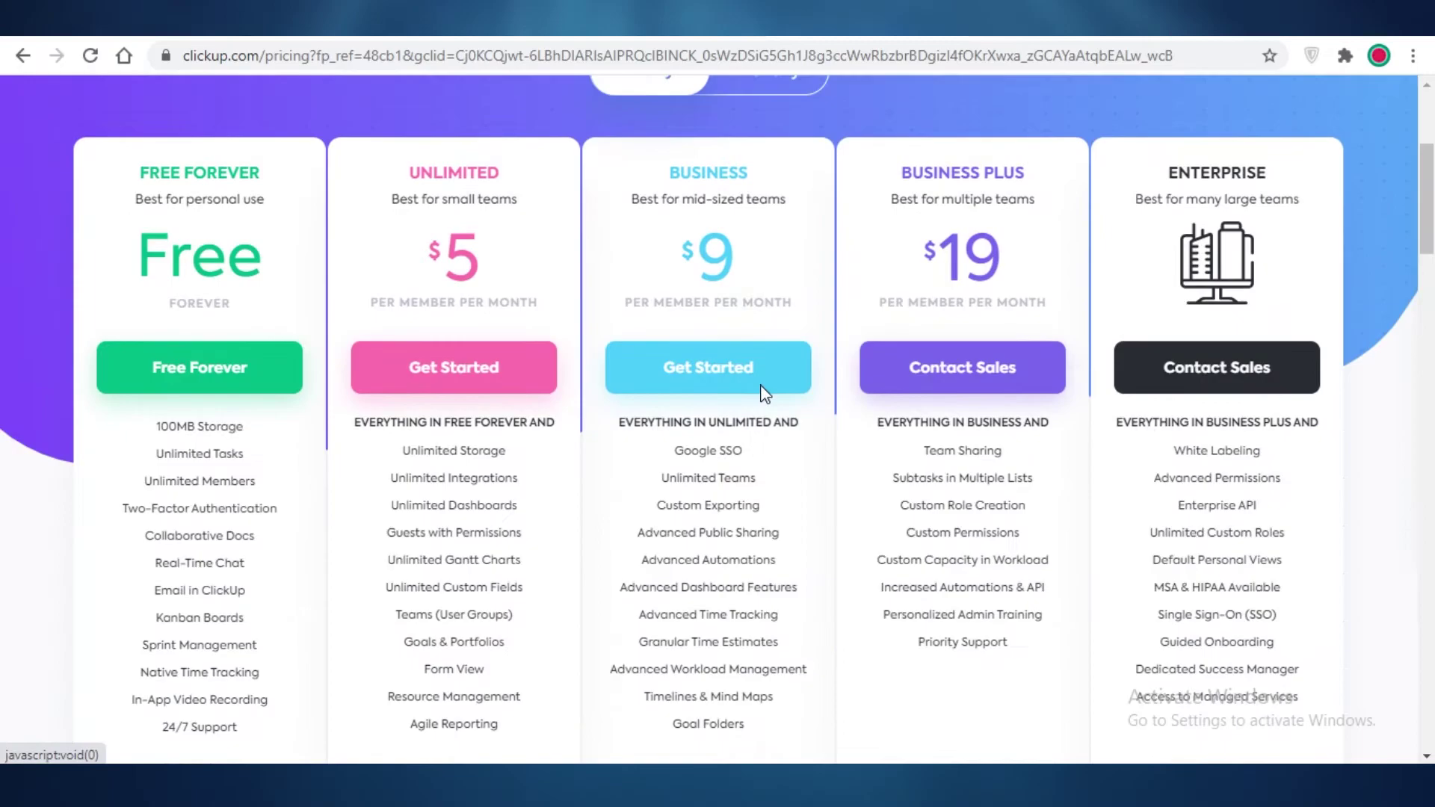
key("ctrl+Tab")
scroll(986, 321, "up", 7)
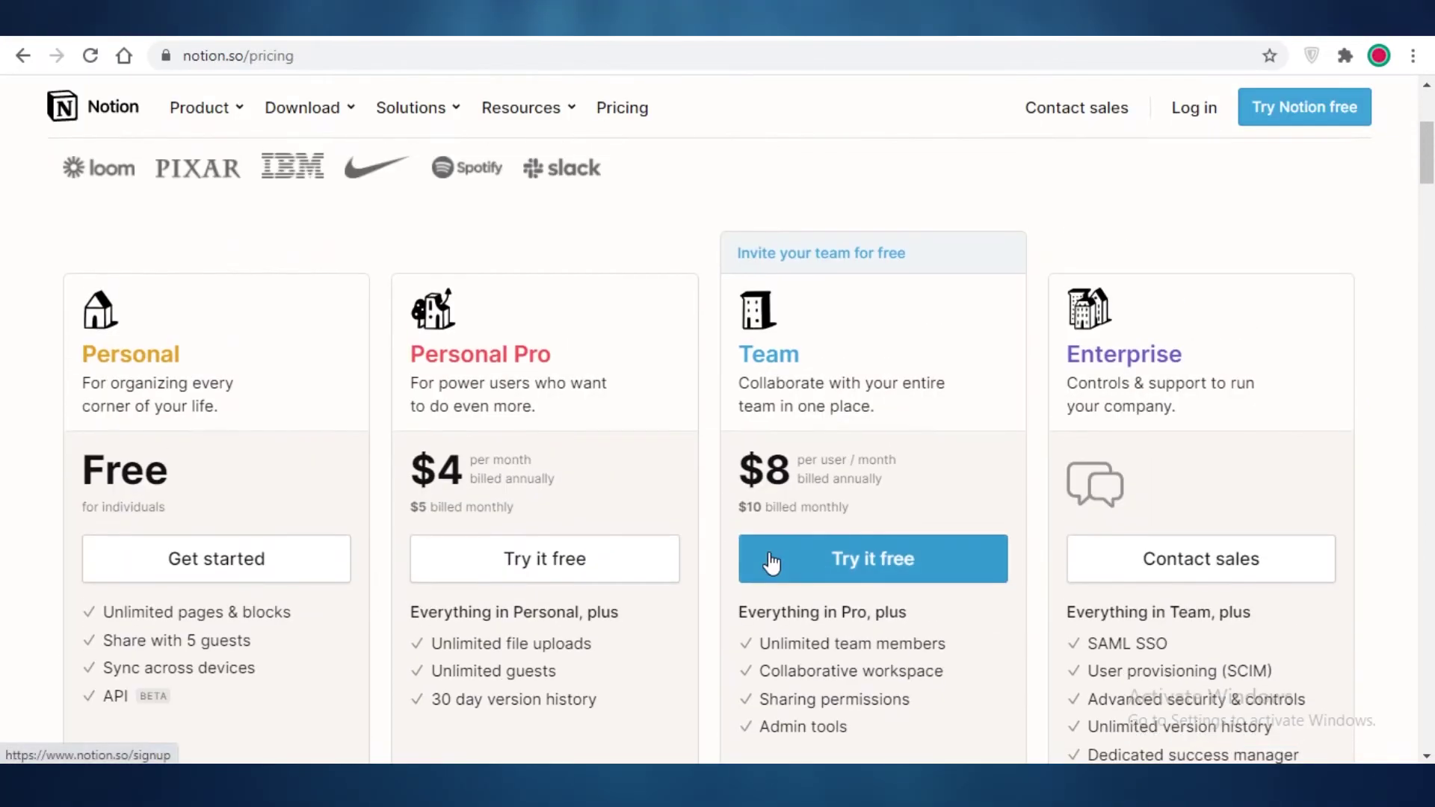
scroll(814, 448, "down", 3)
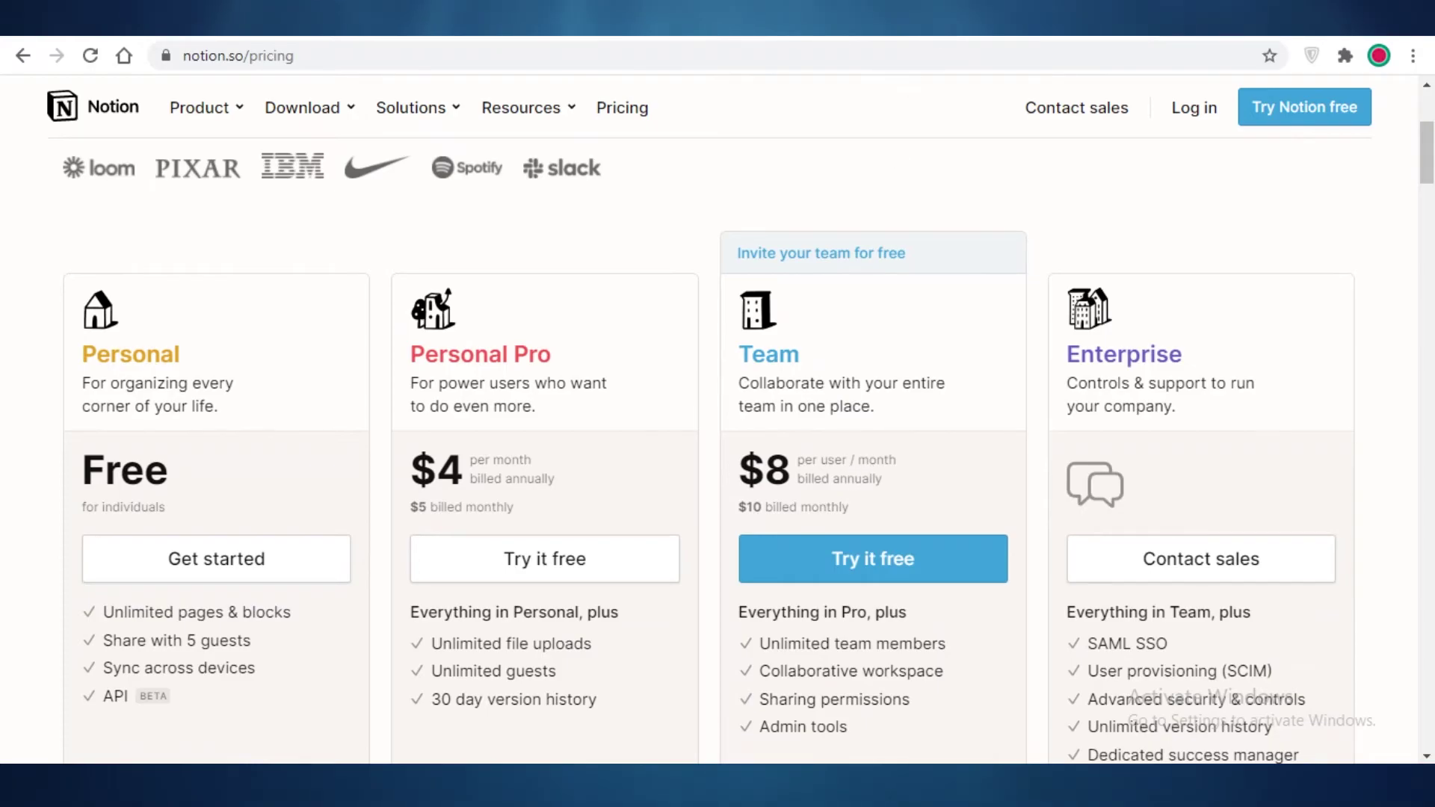
Go back to ClickUp's pricing page and review plan features from Free Forever through Enterprise
key("ctrl+Tab")
scroll(696, 419, "up", 5)
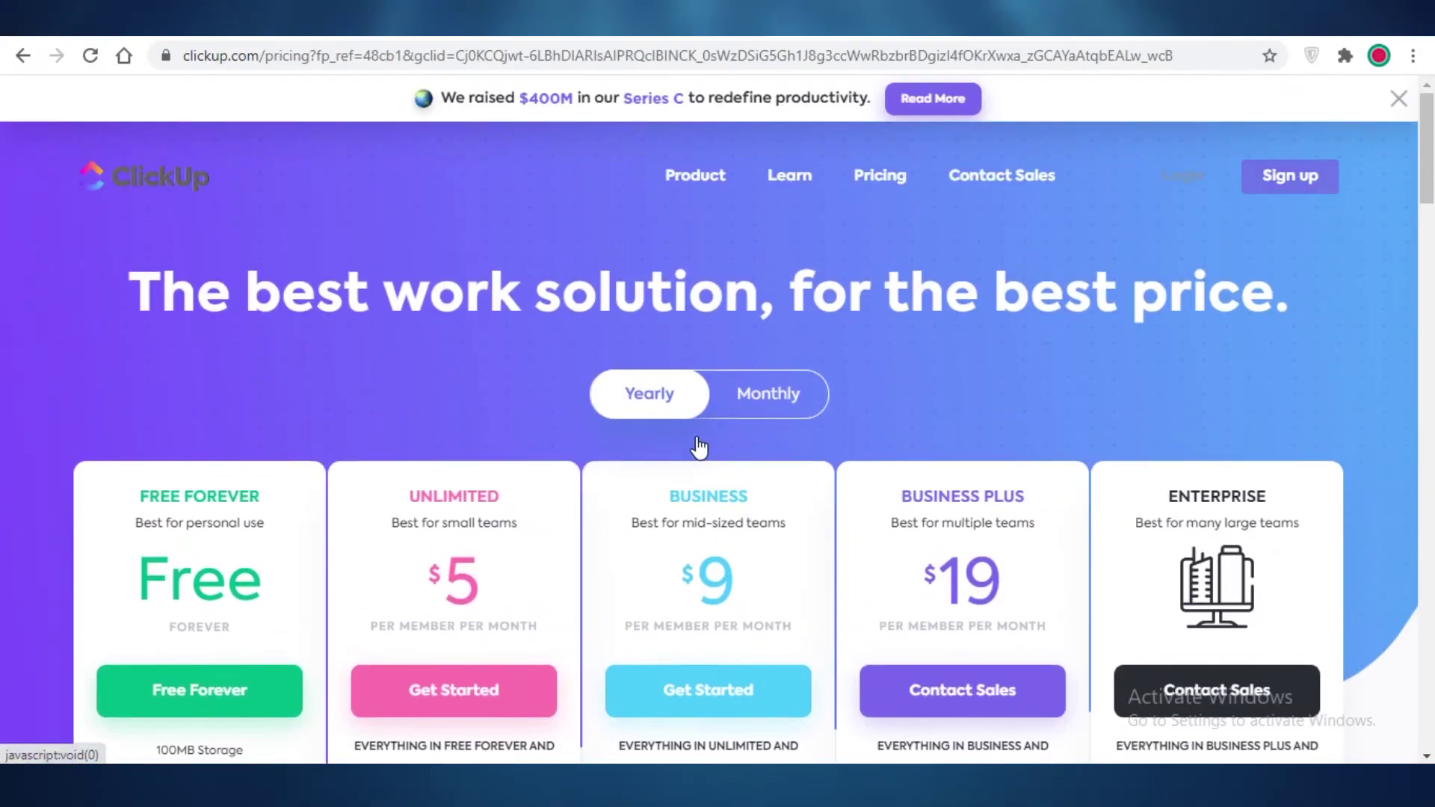
scroll(695, 493, "down", 3)
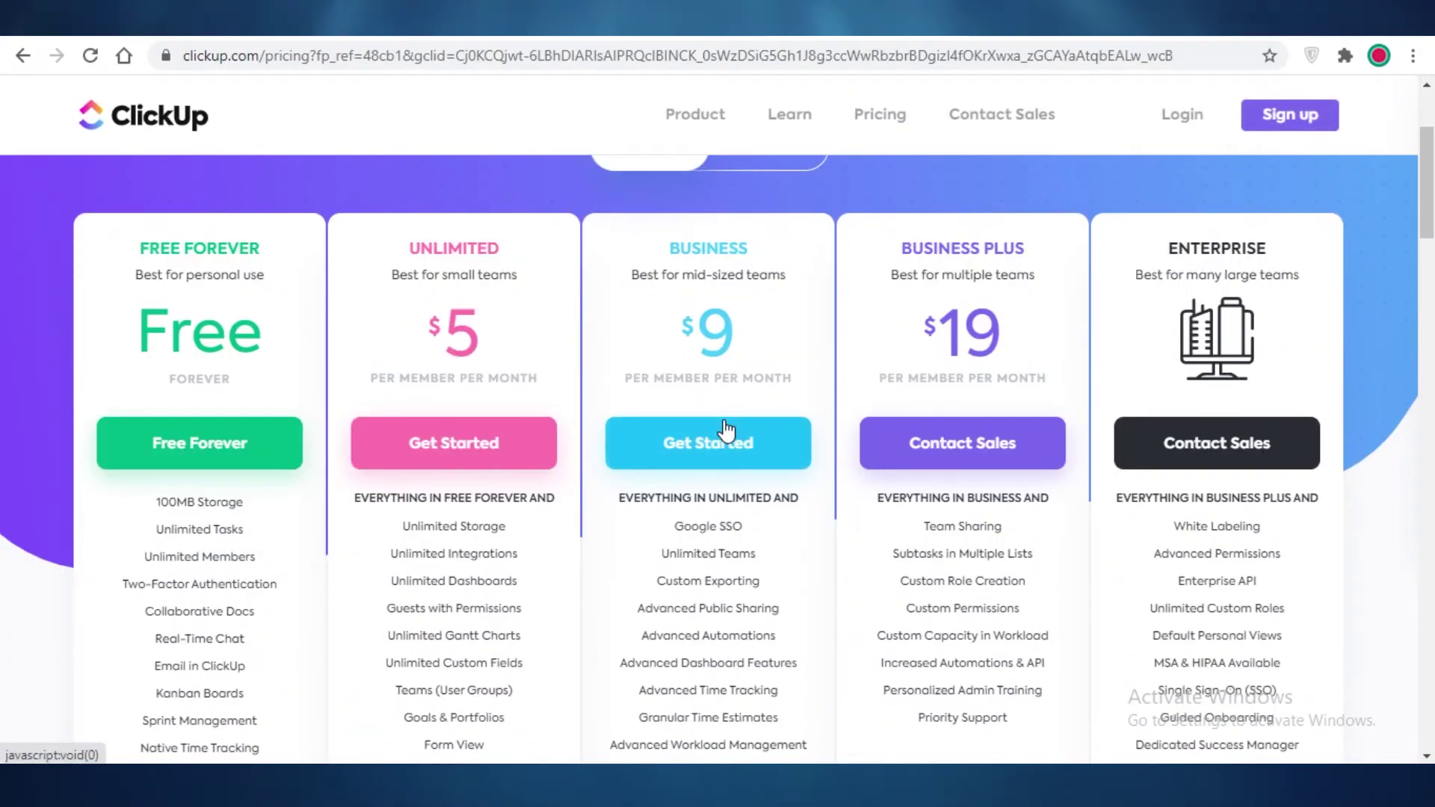
scroll(710, 447, "down", 3)
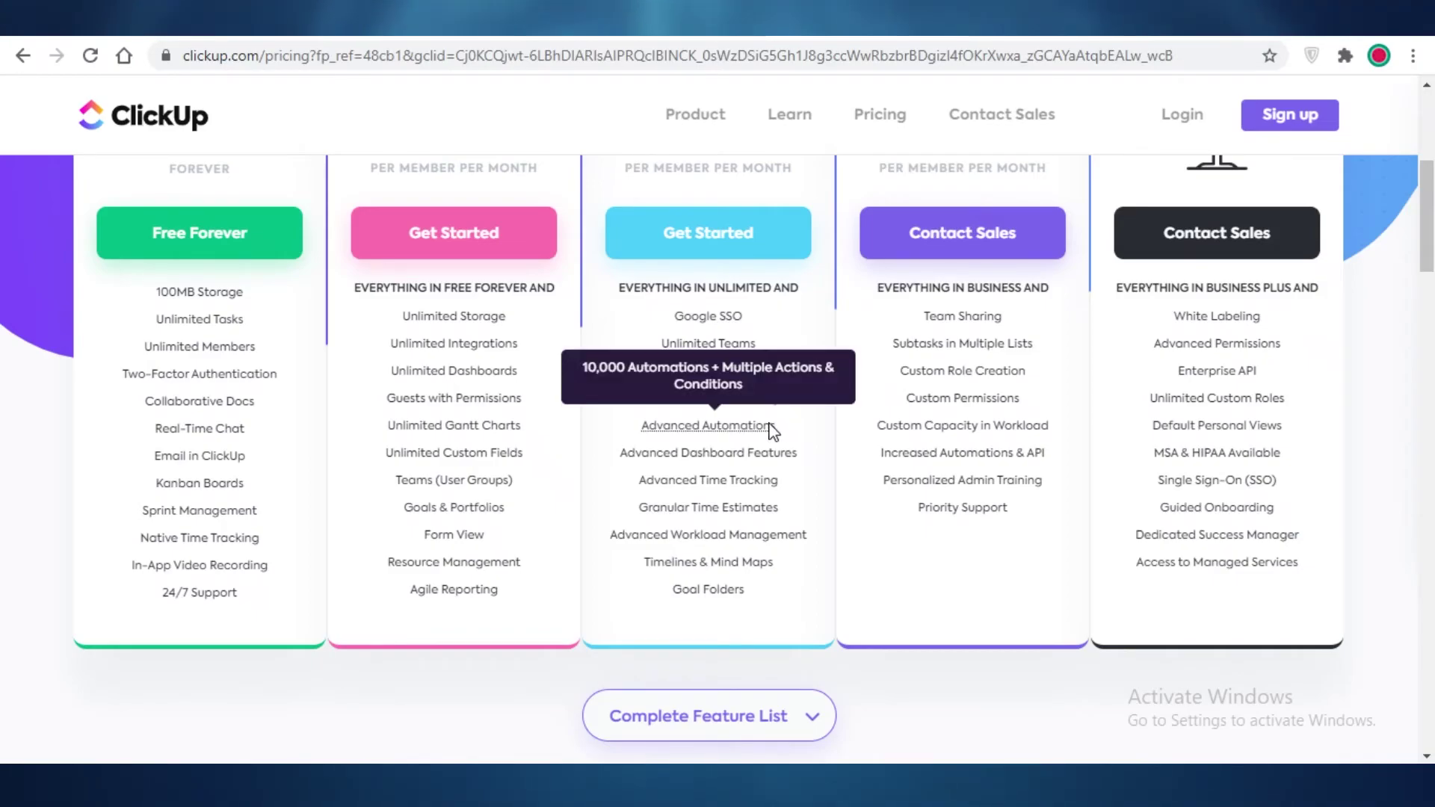
mouse_move(793, 464)
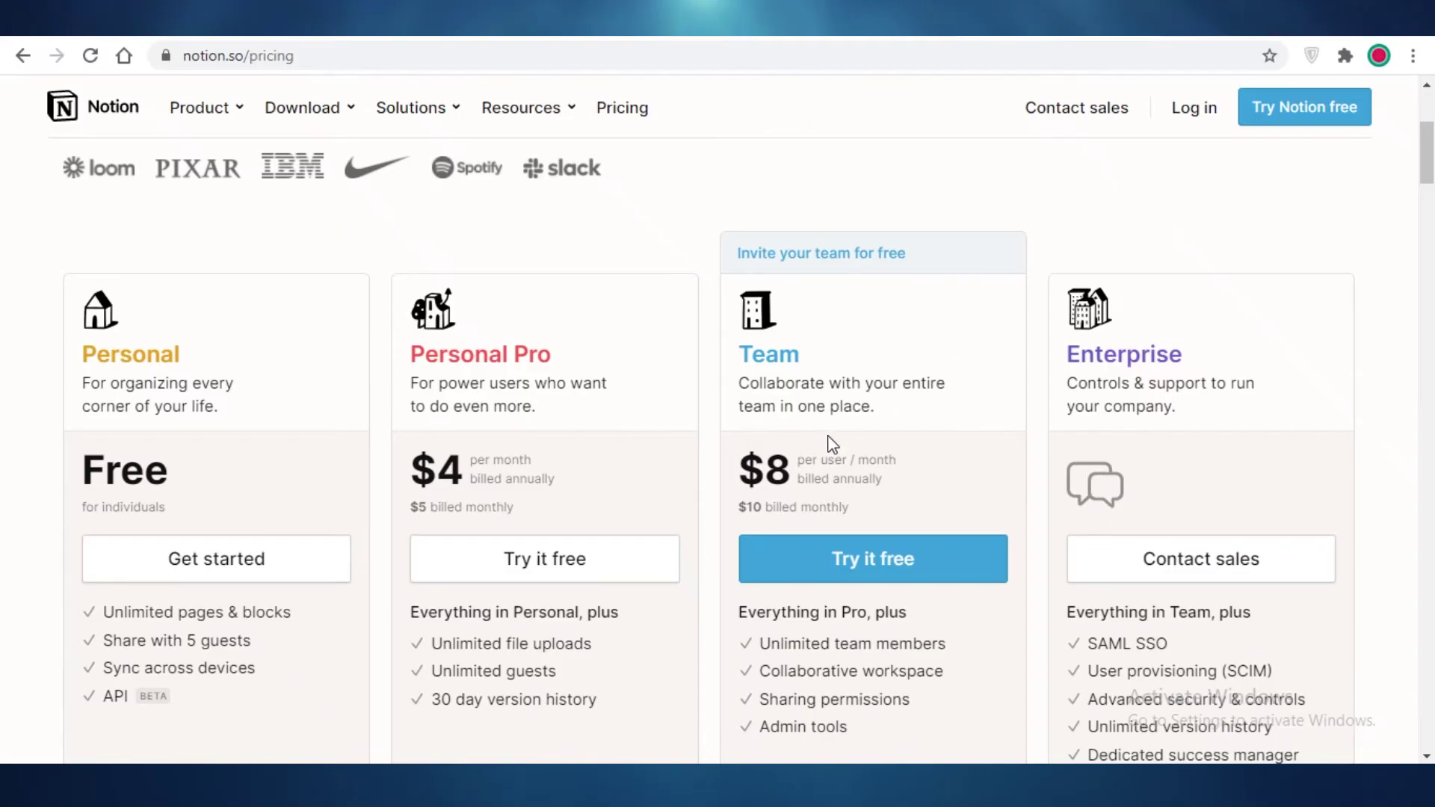
Read Notion's Compare plans & features table down to the Support section
scroll(830, 441, "down", 1)
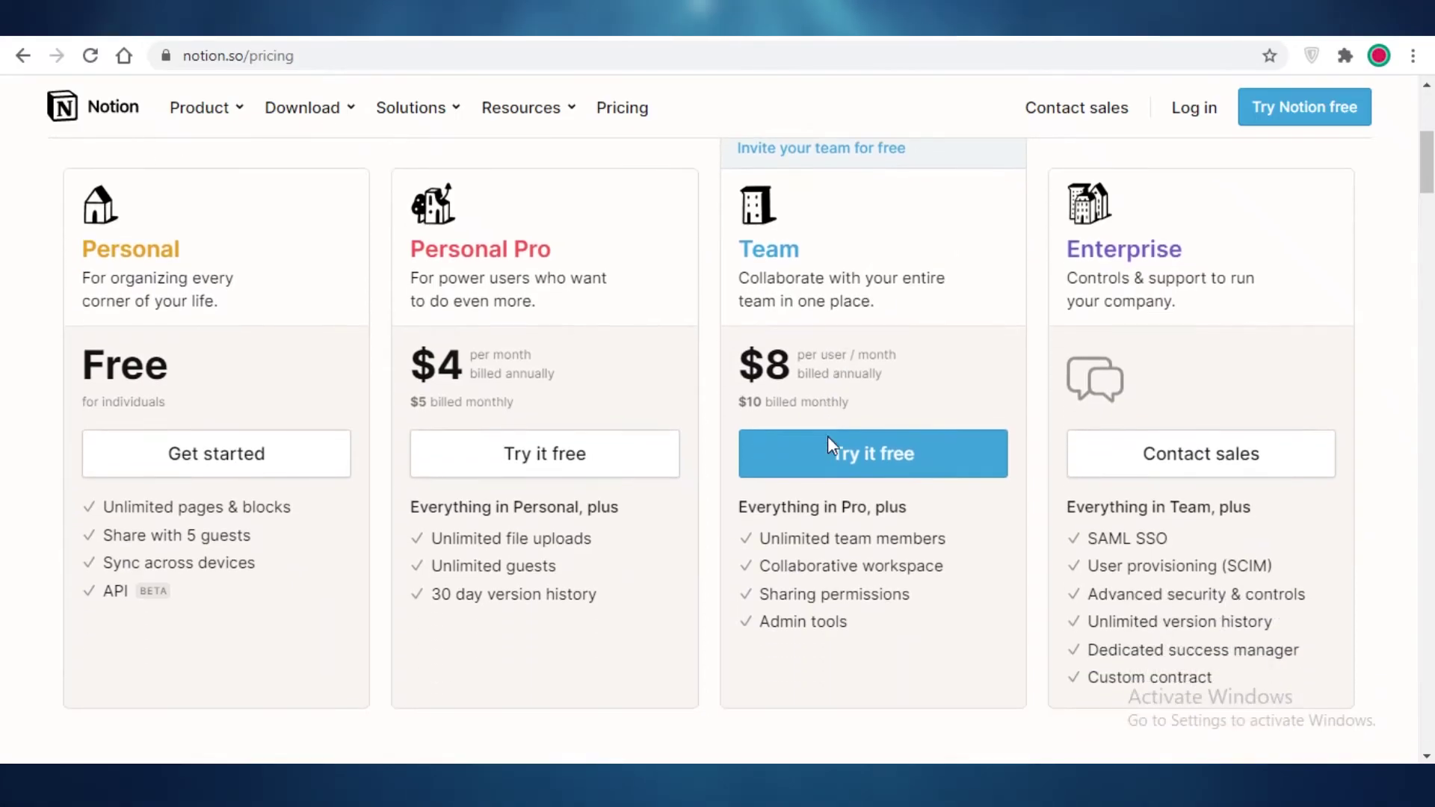
scroll(838, 452, "down", 1)
scroll(841, 470, "down", 6)
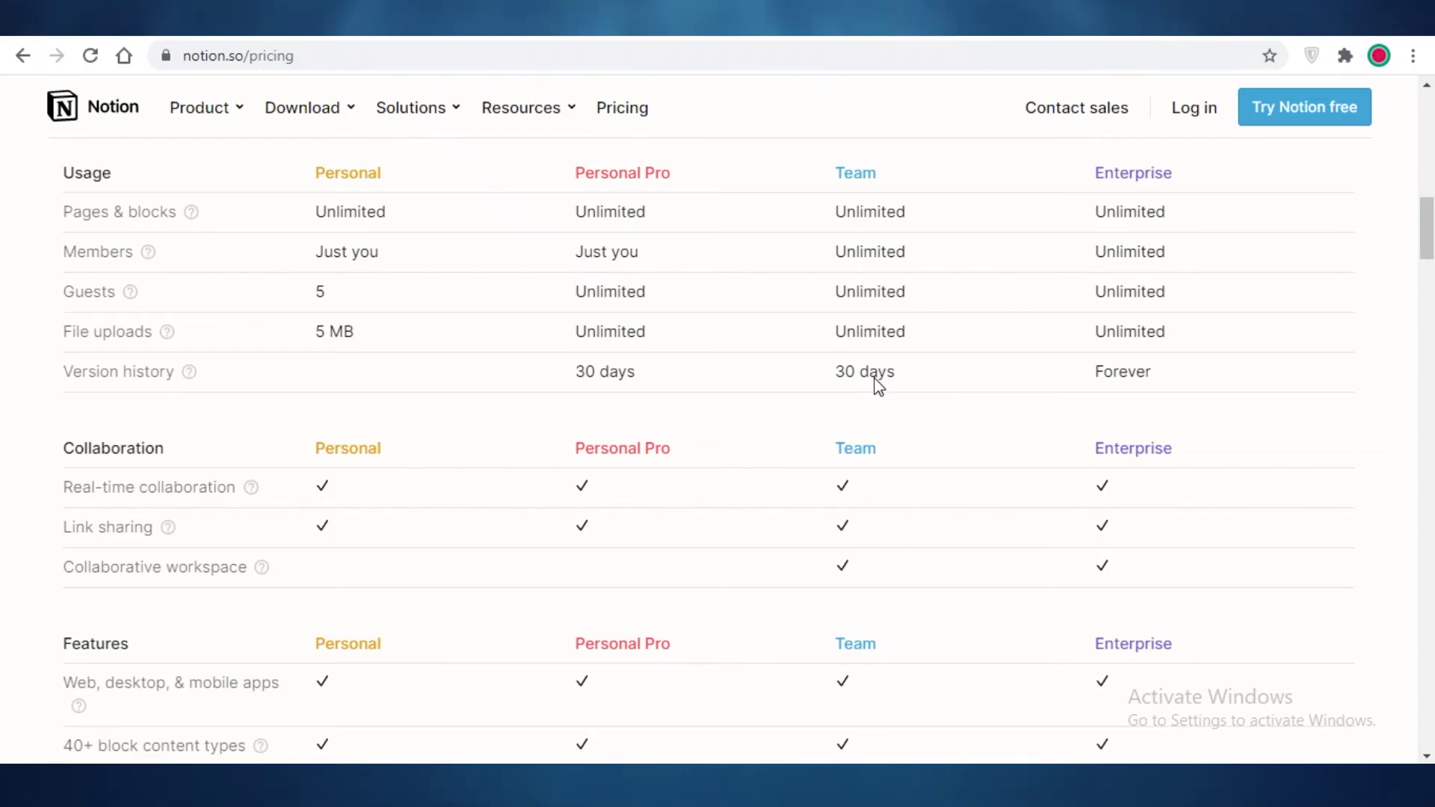
scroll(878, 387, "down", 3)
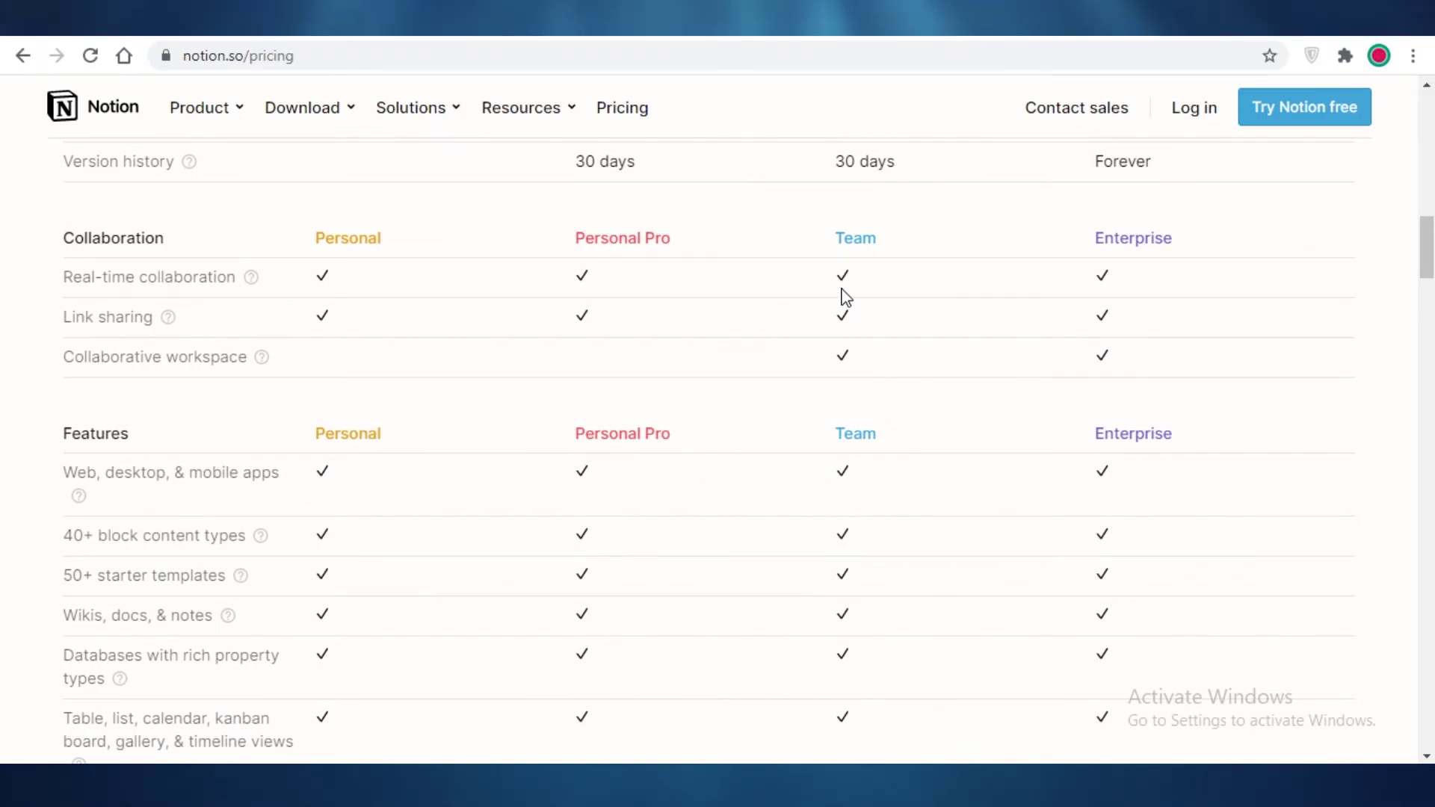
scroll(852, 377, "down", 3)
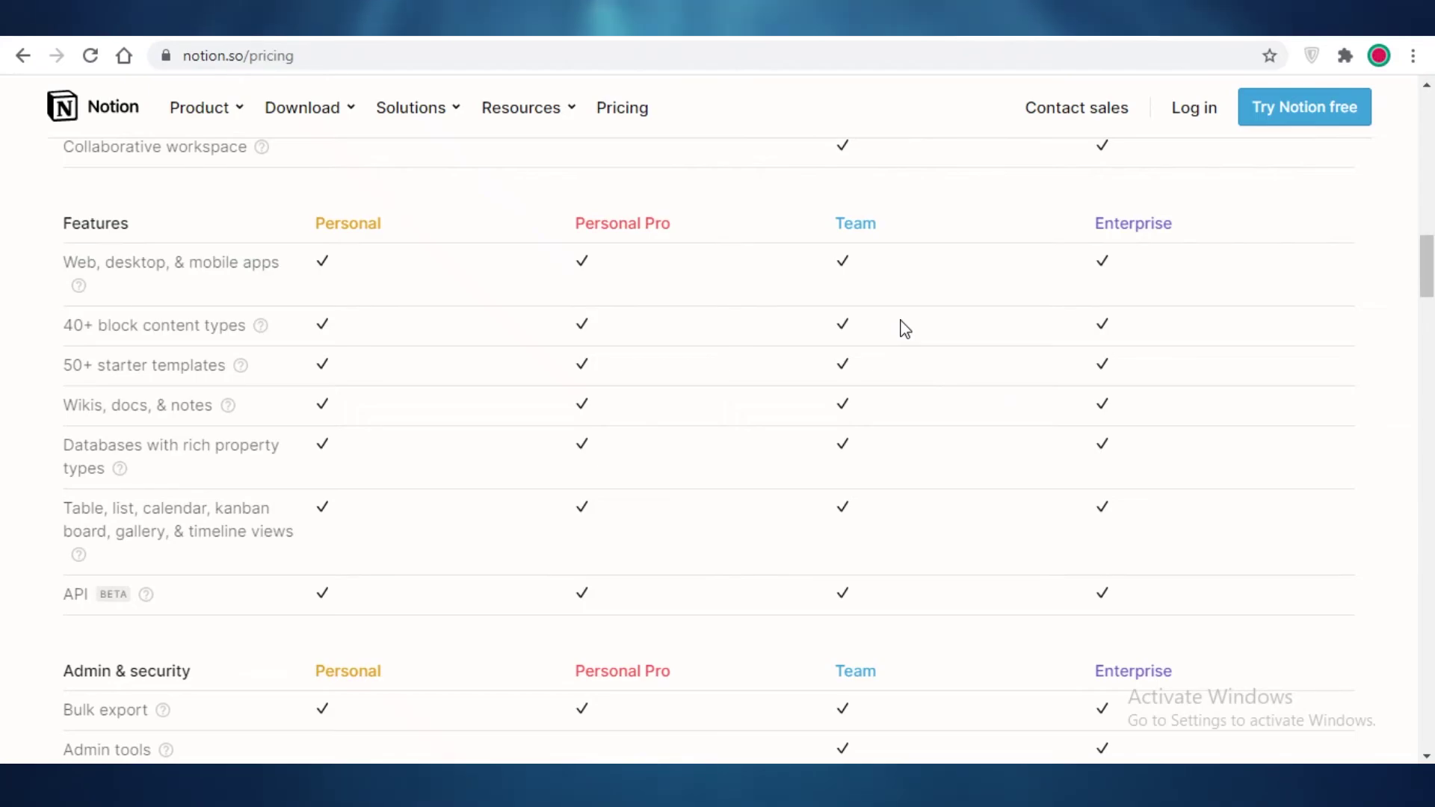
scroll(848, 401, "down", 5)
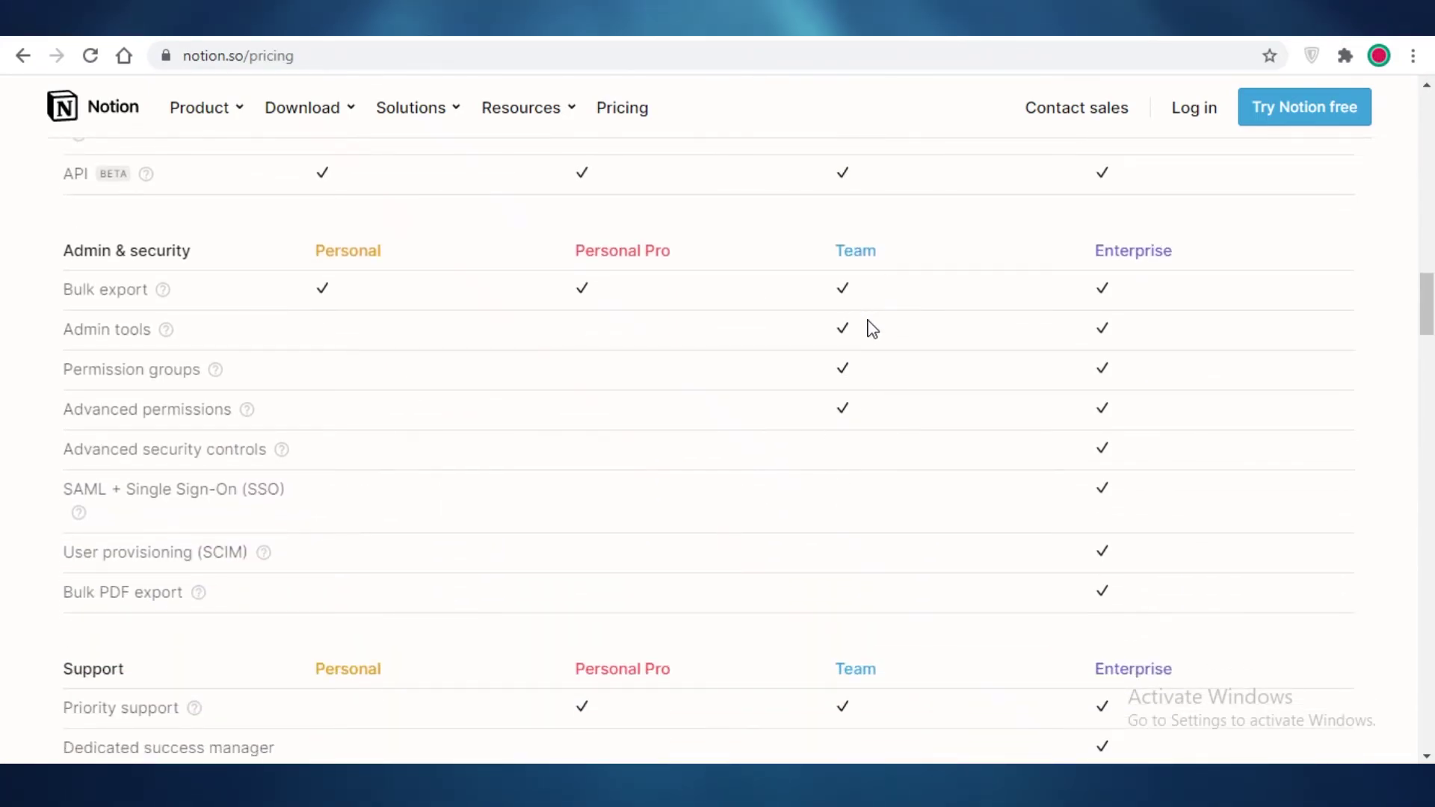
scroll(854, 410, "down", 6)
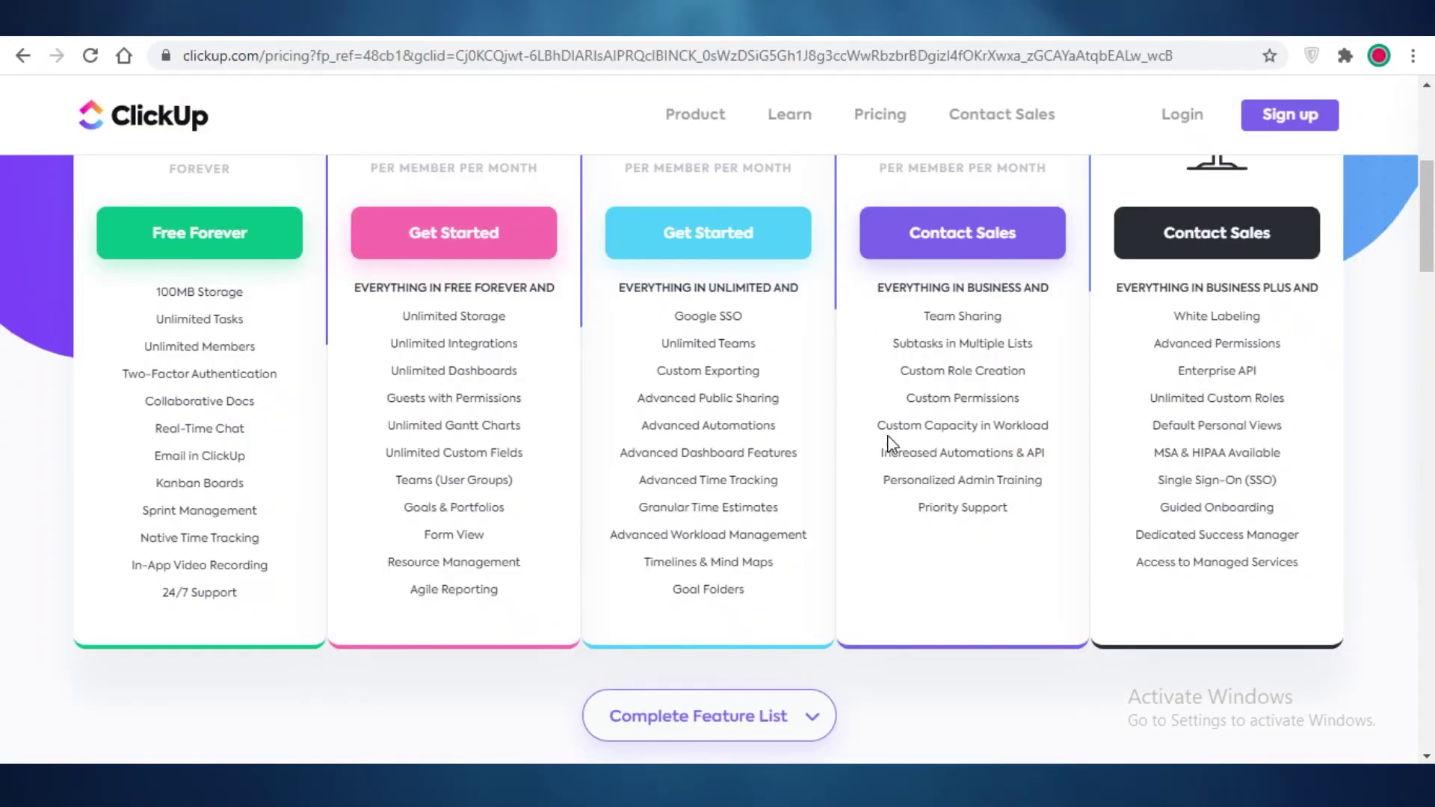
Review ClickUp's $5, $9 and $19 per-member plan cards and their feature lists
scroll(889, 444, "up", 4)
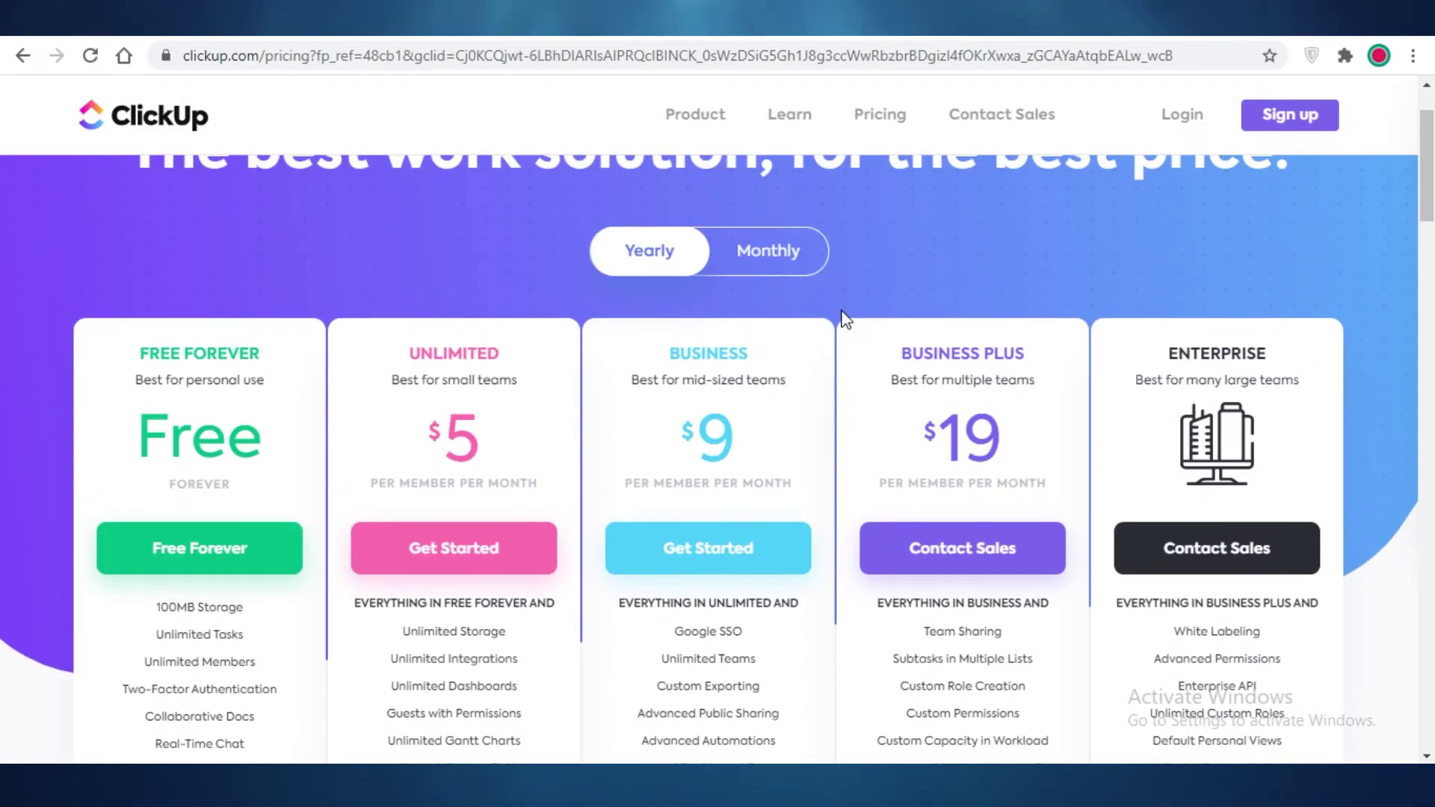
scroll(844, 348, "down", 4)
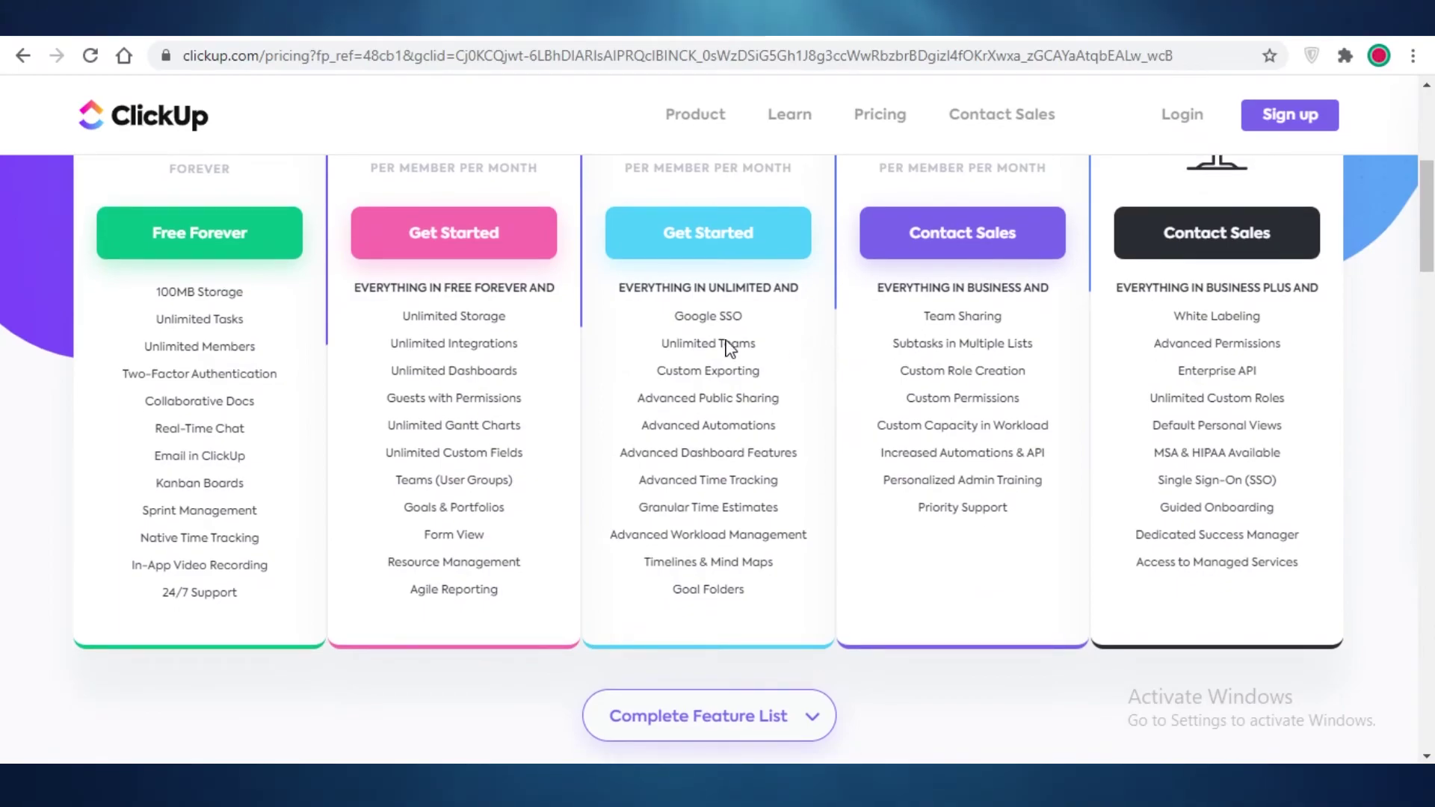
scroll(170, 385, "up", 1)
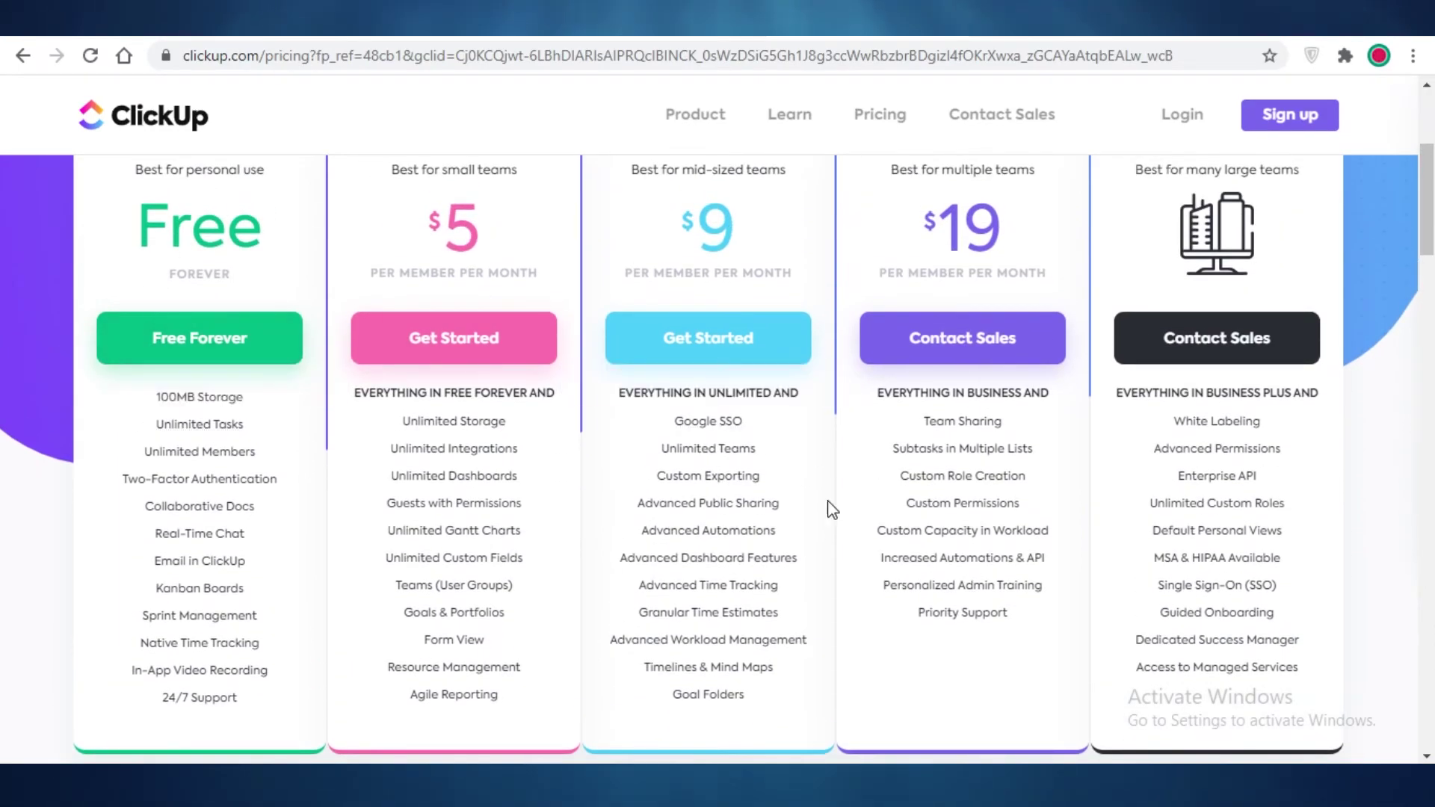
mouse_move(153, 467)
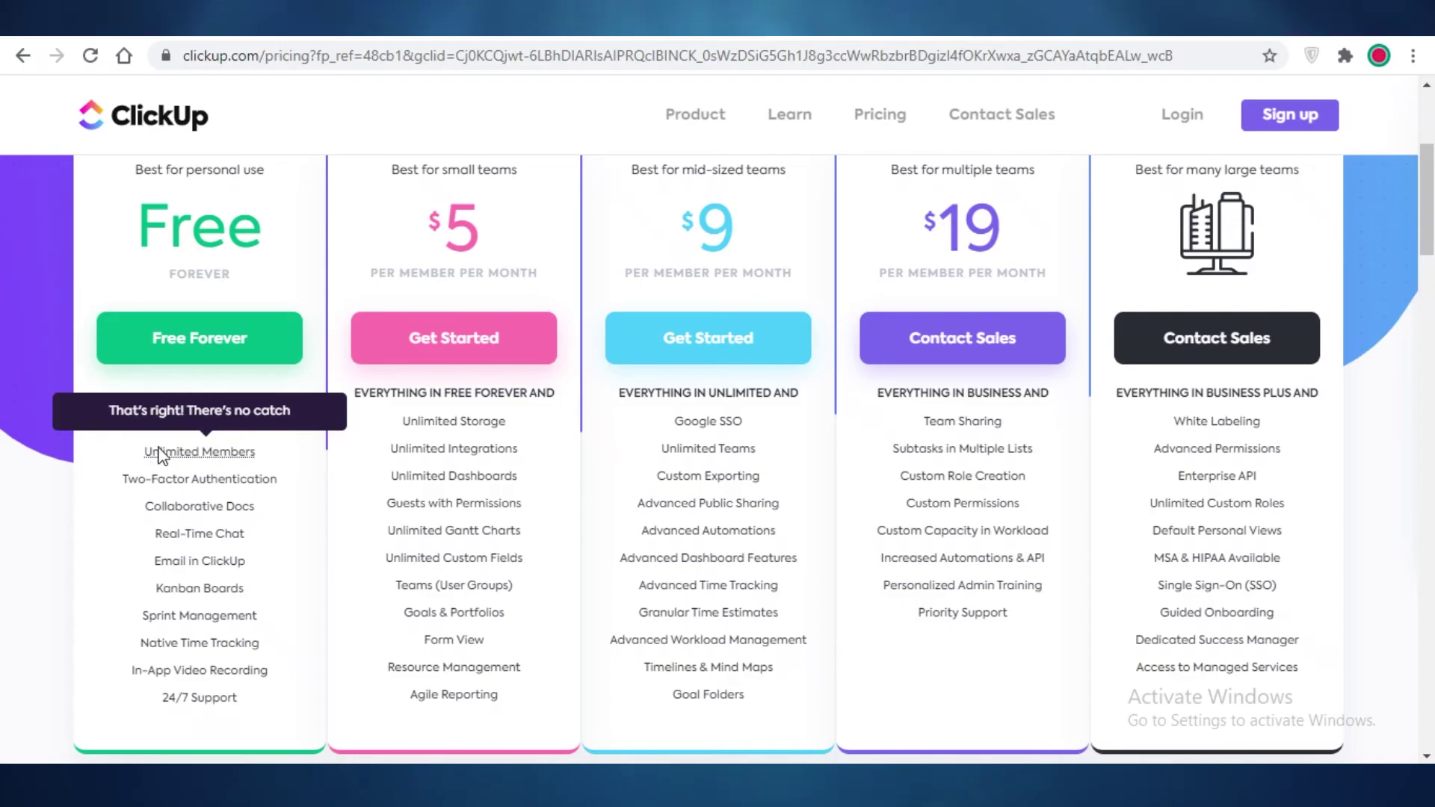
scroll(34, 633, "up", 4)
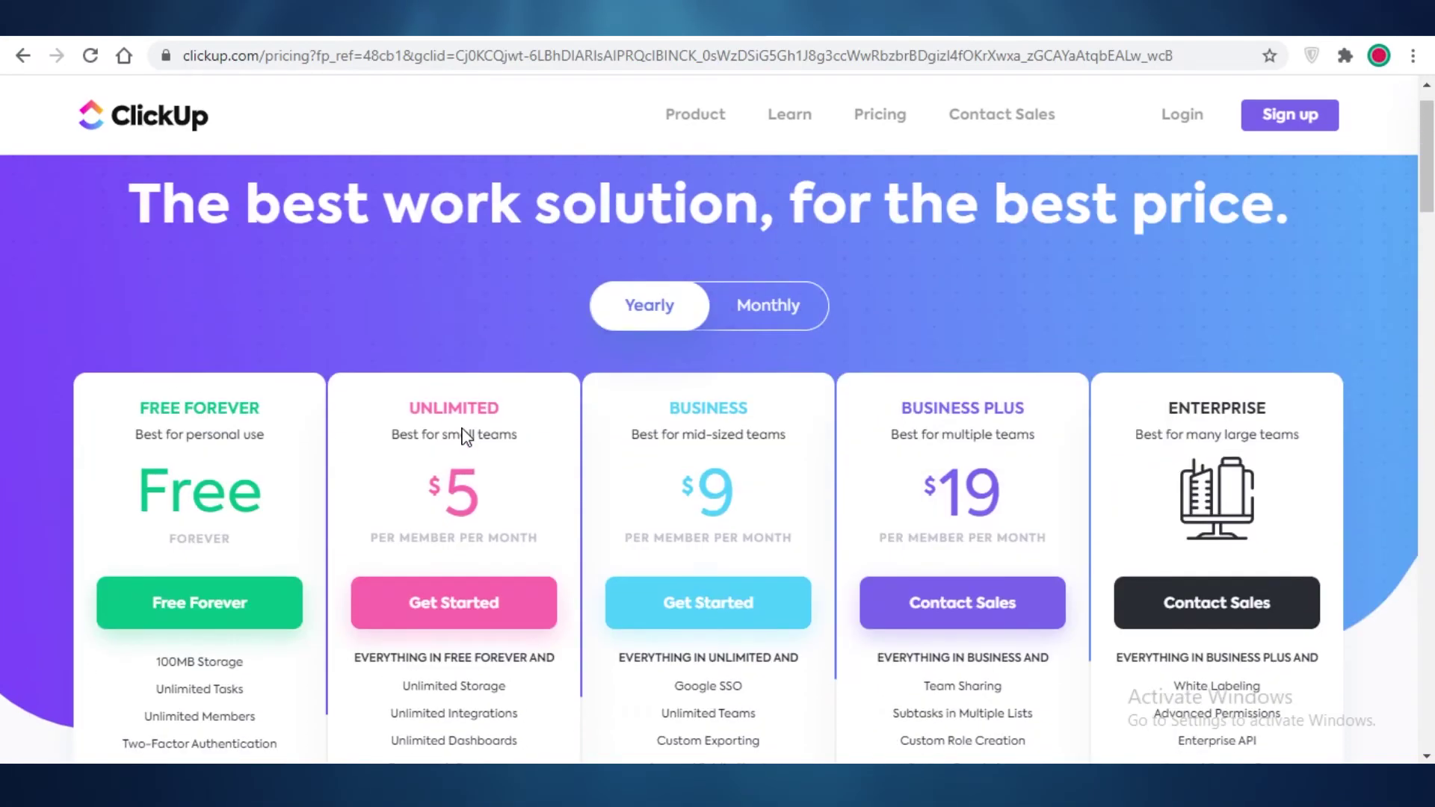
scroll(596, 553, "down", 9)
scroll(11, 384, "up", 10)
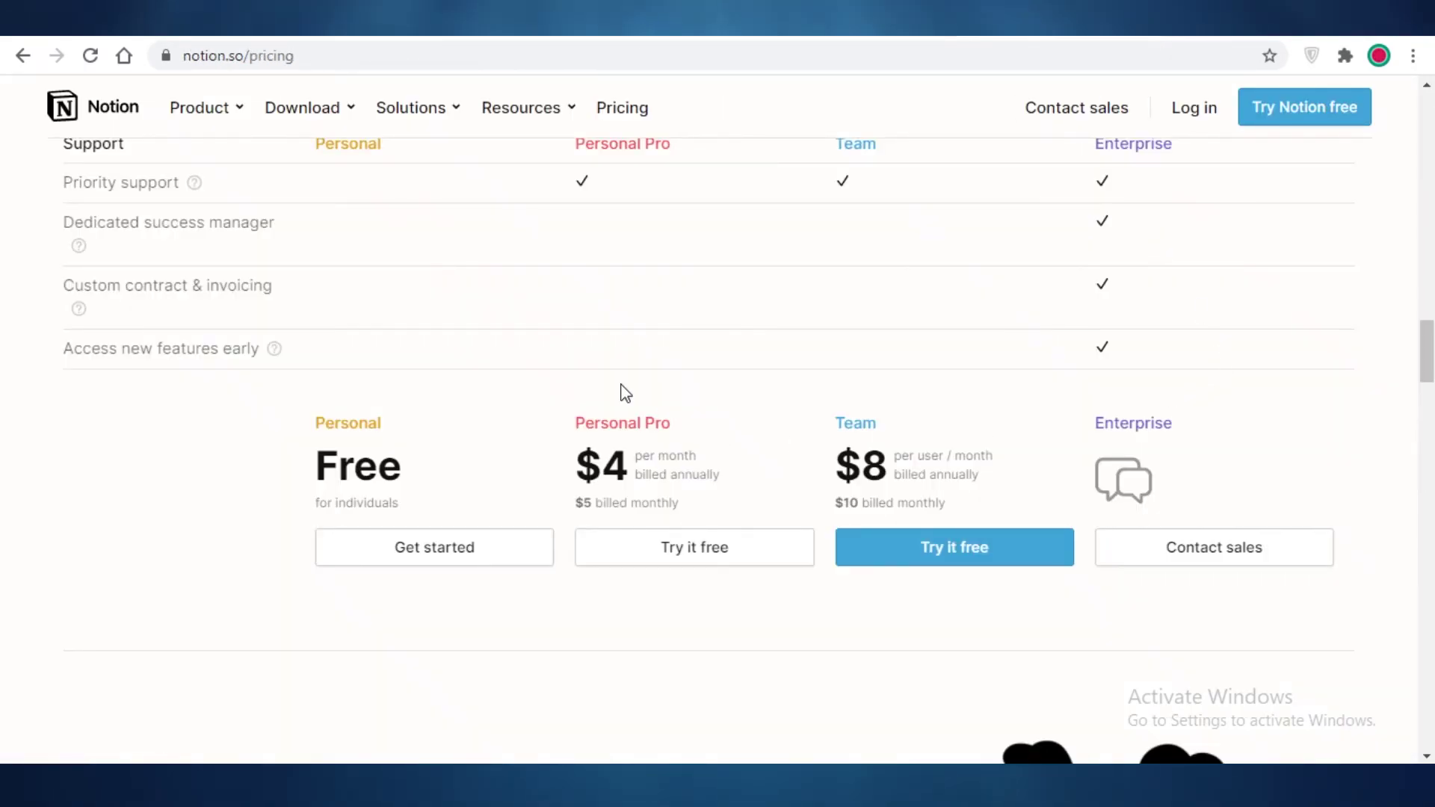
Scroll Notion's comparison table back up to the Usage section's guest and upload limits
scroll(714, 526, "up", 7)
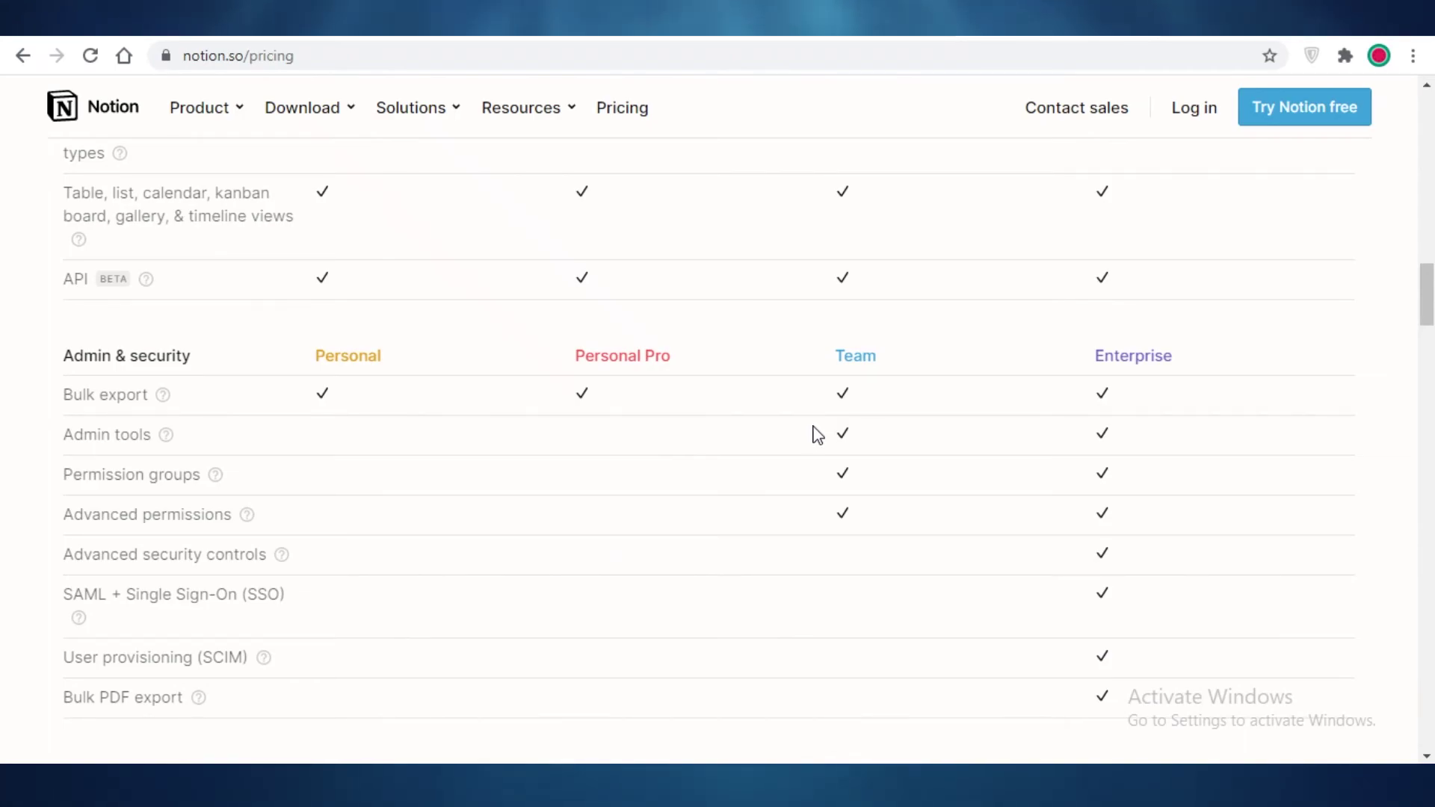
scroll(792, 437, "up", 10)
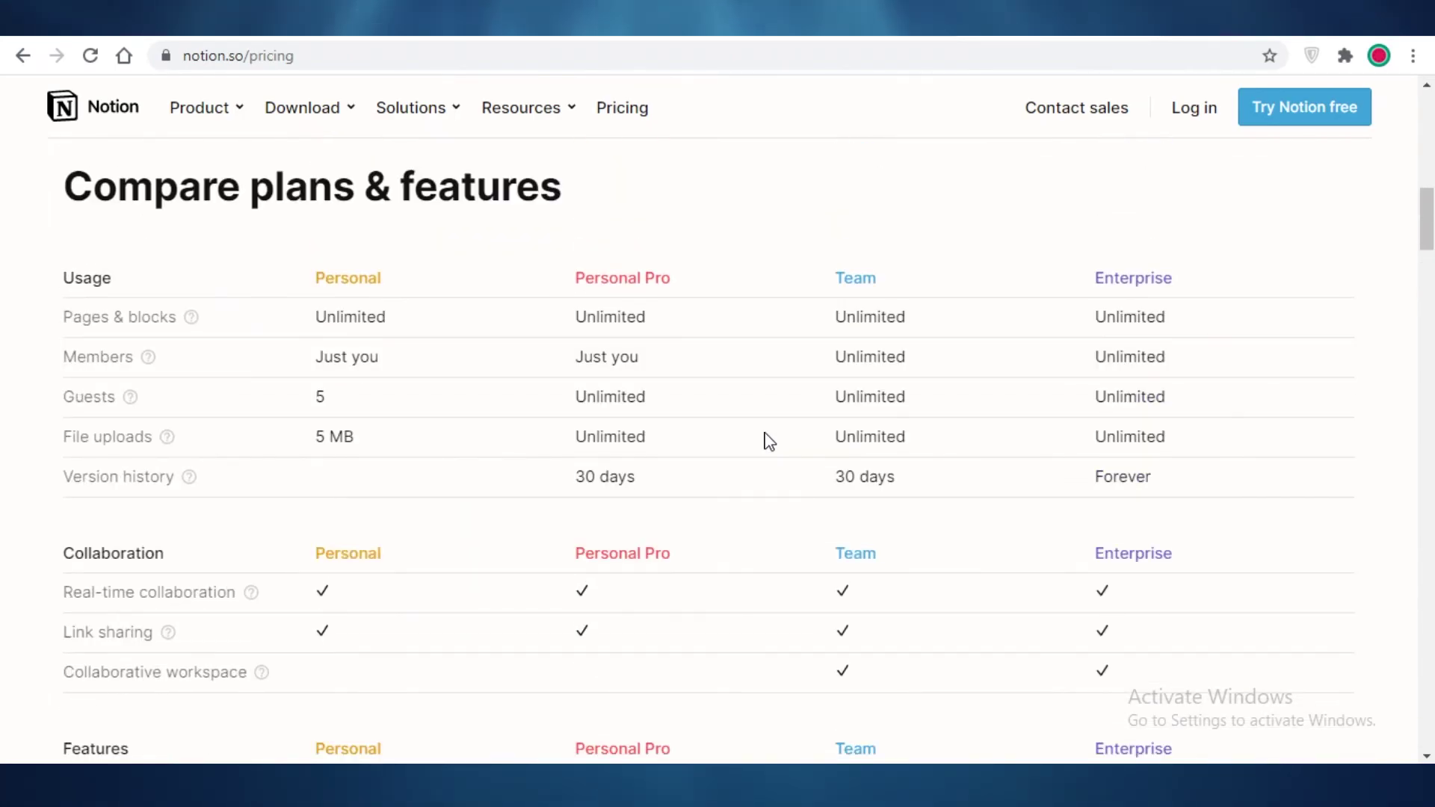